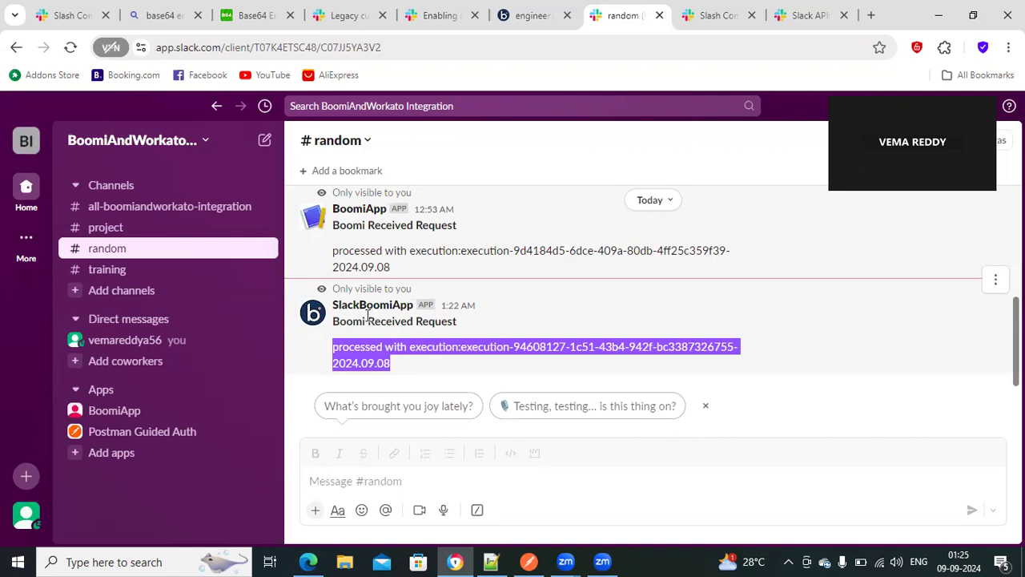
Step: Examine the SlackBoomiApp reply in the #random channel, including its request-received heading and execution ID text
{"action": "left_click", "coordinate": [368, 308]}
{"action": "left_click_drag", "start_coordinate": [328, 332], "coordinate": [416, 367]}
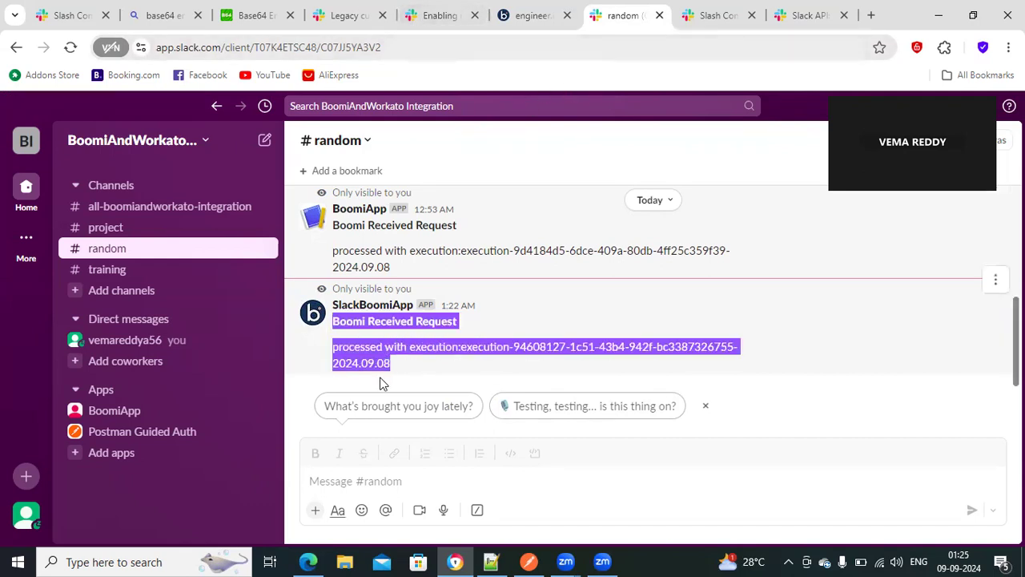
{"action": "left_click", "coordinate": [333, 346]}
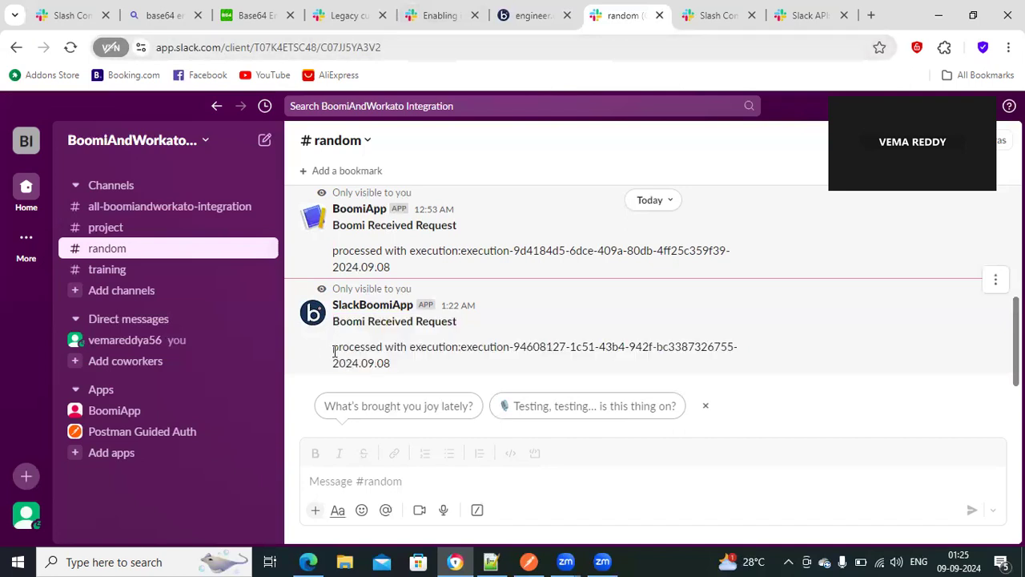
{"action": "left_click_drag", "start_coordinate": [334, 350], "coordinate": [389, 362]}
Step: Enter /boomi in the #random message box to check the matching slash commands, leaving it unsent
{"action": "left_click", "coordinate": [337, 480]}
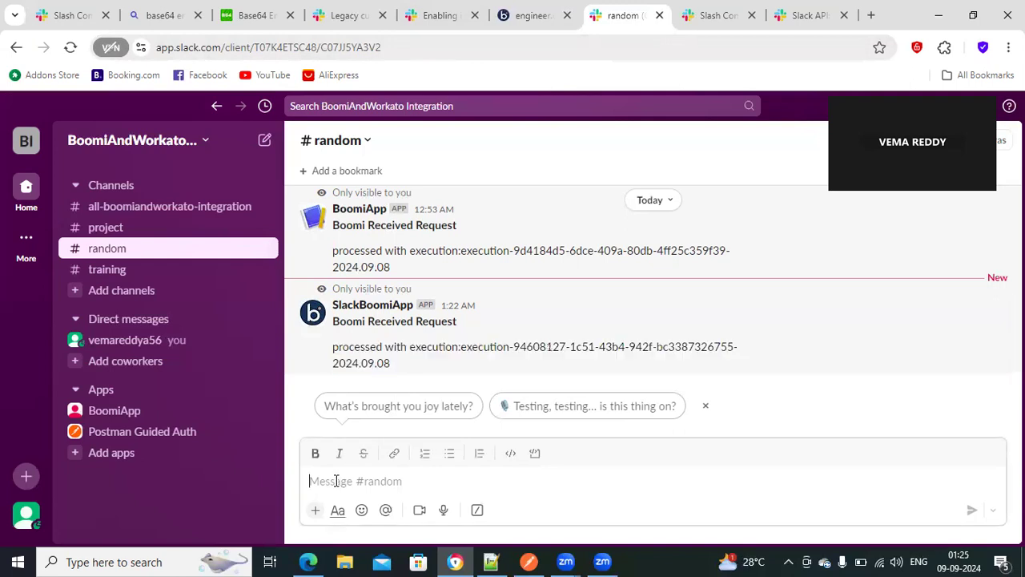
{"action": "type", "text": "/boomi"}
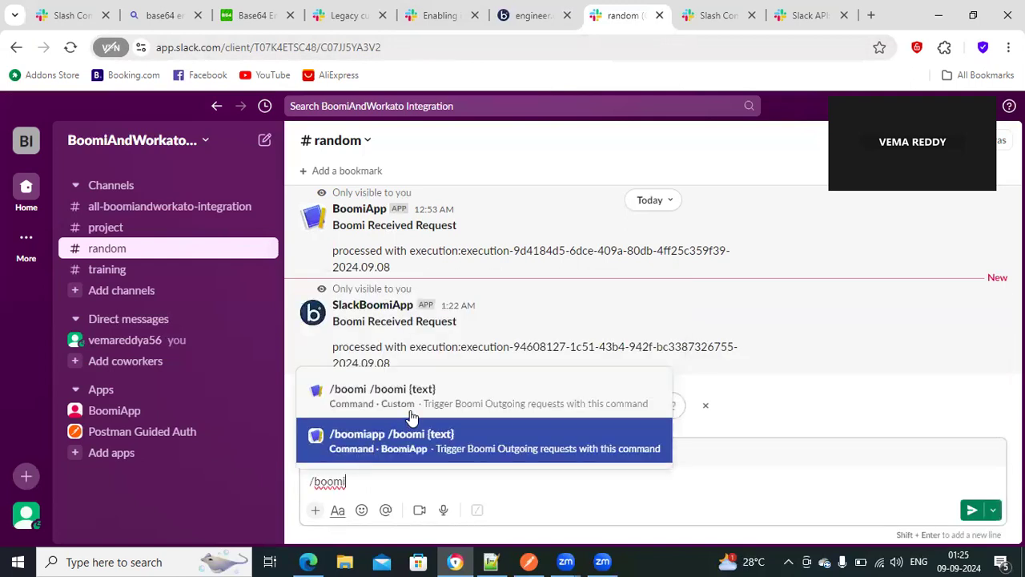
{"action": "left_click", "coordinate": [370, 489]}
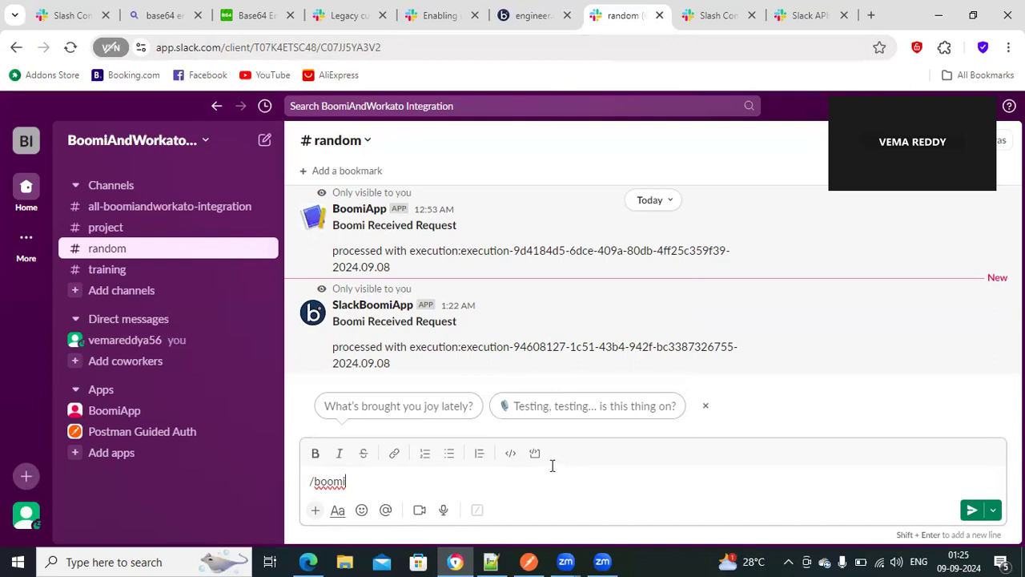
Step: Go to the Boomi Executions page and view the document received by the Receive Slash Command execution
{"action": "left_click", "coordinate": [516, 21]}
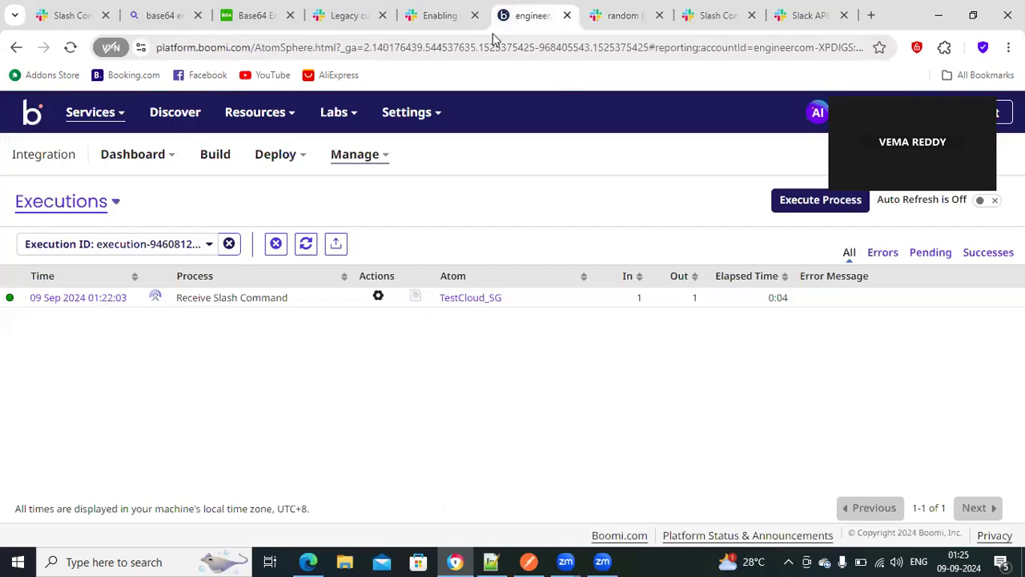
{"action": "left_click", "coordinate": [64, 298]}
{"action": "left_click", "coordinate": [306, 300]}
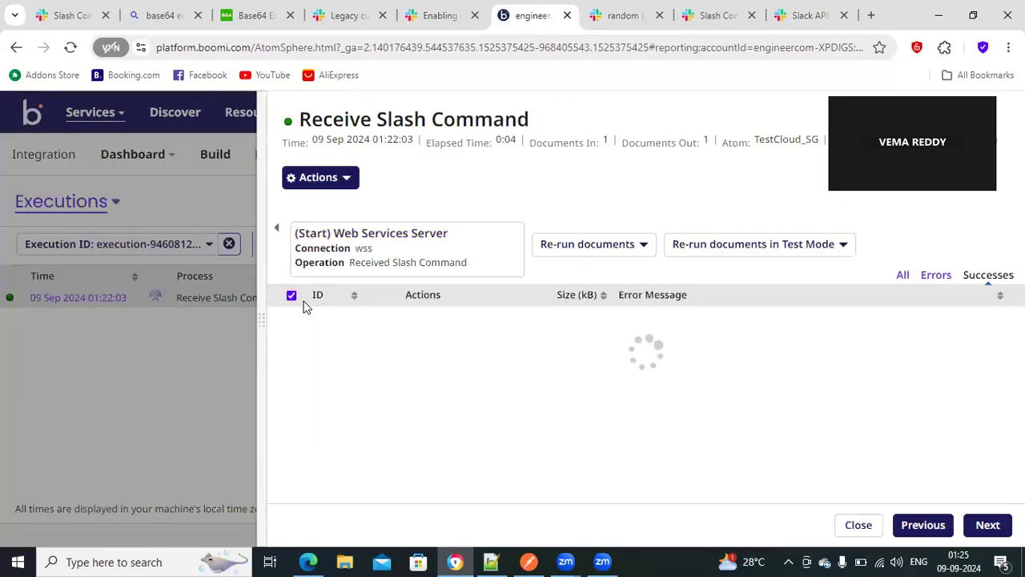
{"action": "left_click", "coordinate": [437, 320]}
{"action": "left_click", "coordinate": [469, 368]}
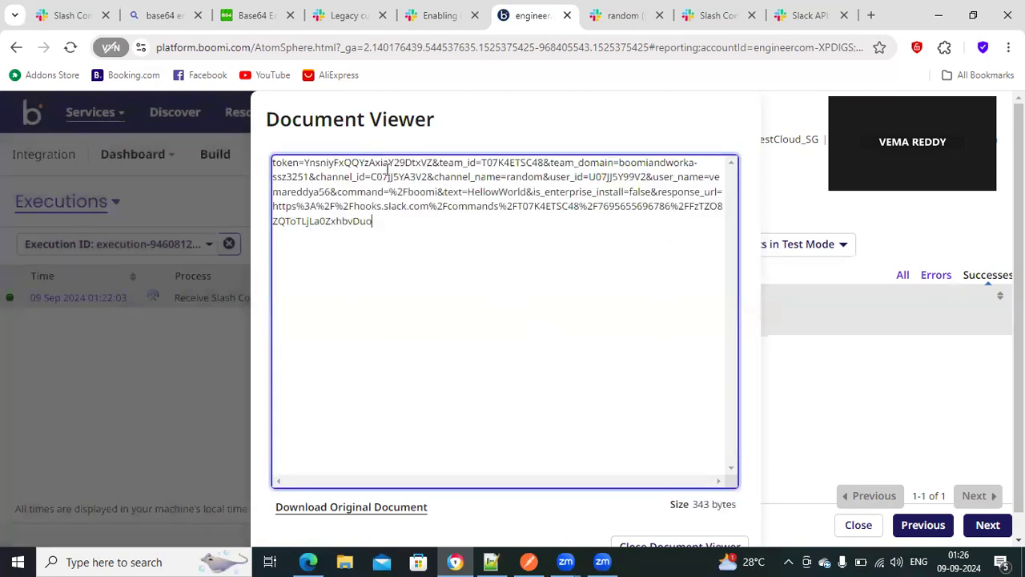
Step: Copy the whole request payload, including its token, from the document viewer into the blank Notepad++ file
{"action": "key", "text": "ctrl+a"}
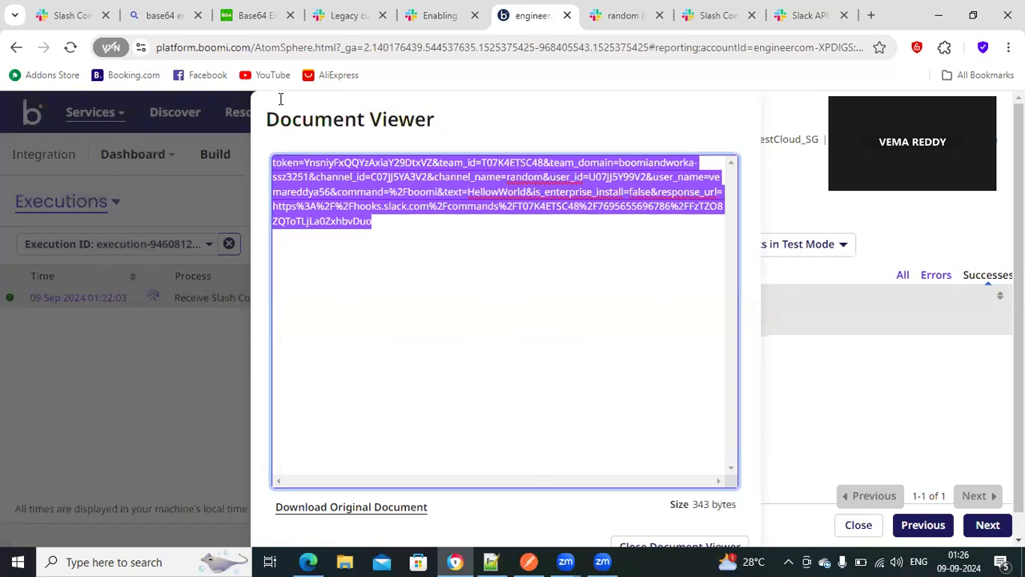
{"action": "key", "text": "ctrl+c"}
{"action": "key", "text": "alt+Tab"}
{"action": "key", "text": "ctrl+v"}
Step: Replace every & in the payload with \n& in extended search mode so each parameter starts a new line
{"action": "left_click", "coordinate": [229, 78]}
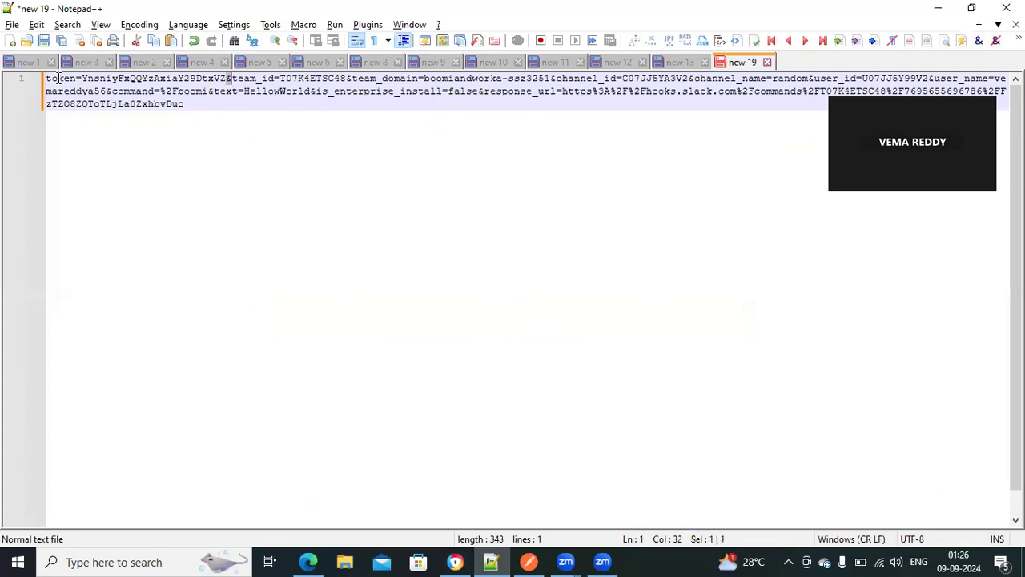
{"action": "left_click_drag", "start_coordinate": [99, 78], "coordinate": [231, 78]}
{"action": "key", "text": "ctrl+h"}
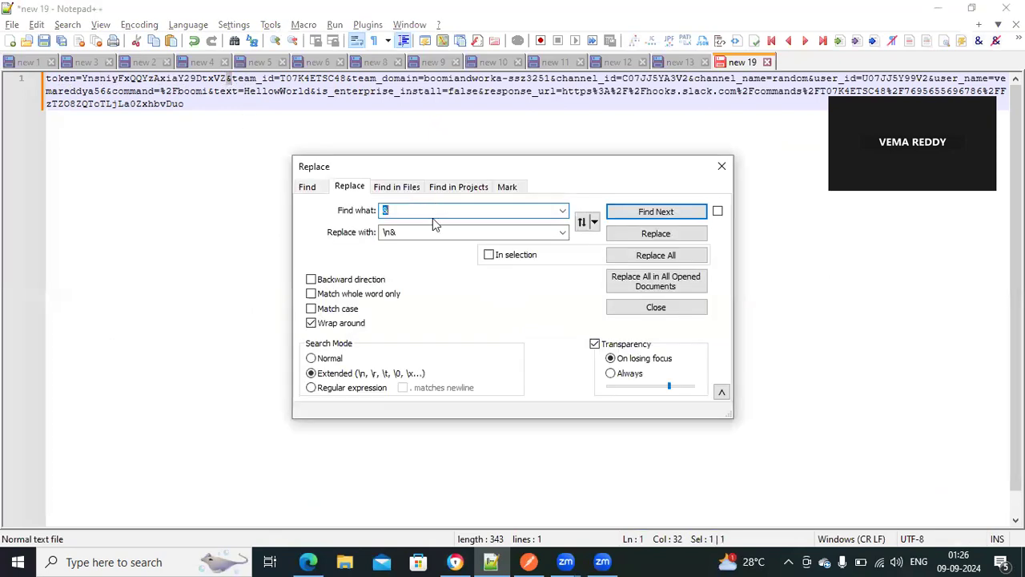
{"action": "key", "text": "Tab"}
{"action": "left_click", "coordinate": [659, 256]}
{"action": "left_click", "coordinate": [721, 166]}
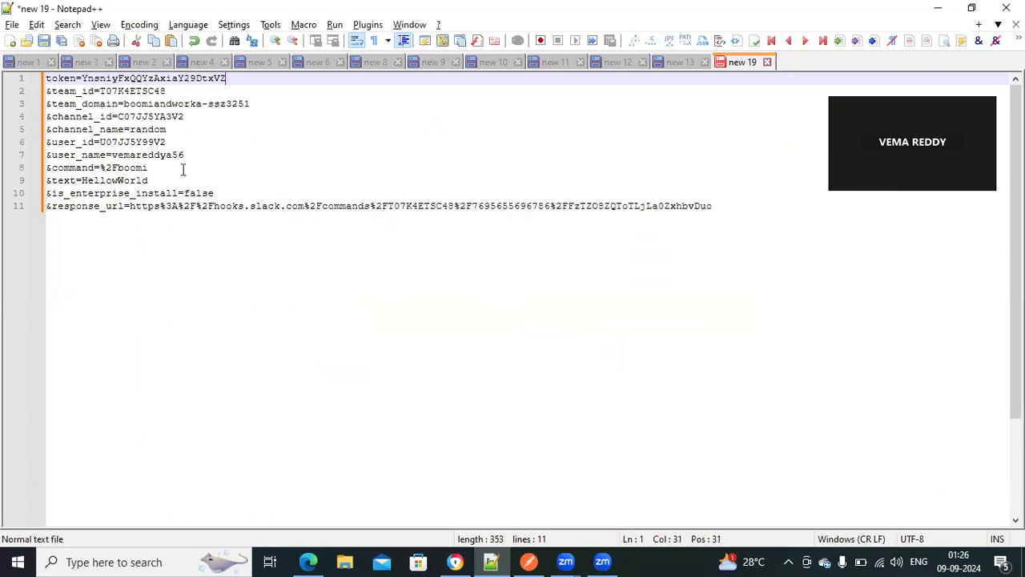
Step: Examine the payload's parameters line by line, from the token through the team and channel fields to the command value
{"action": "left_click_drag", "start_coordinate": [52, 78], "coordinate": [263, 84]}
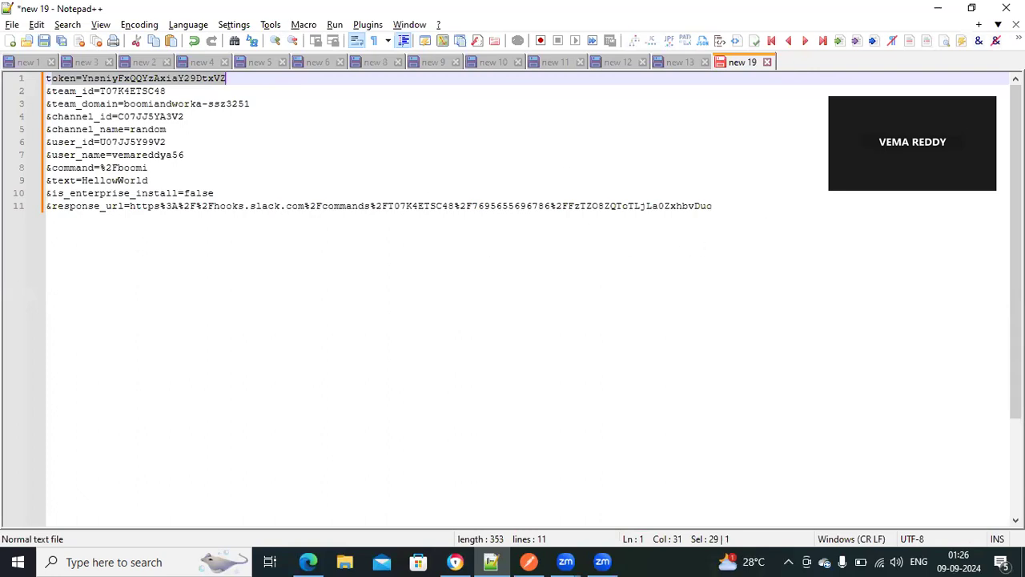
{"action": "left_click", "coordinate": [86, 129]}
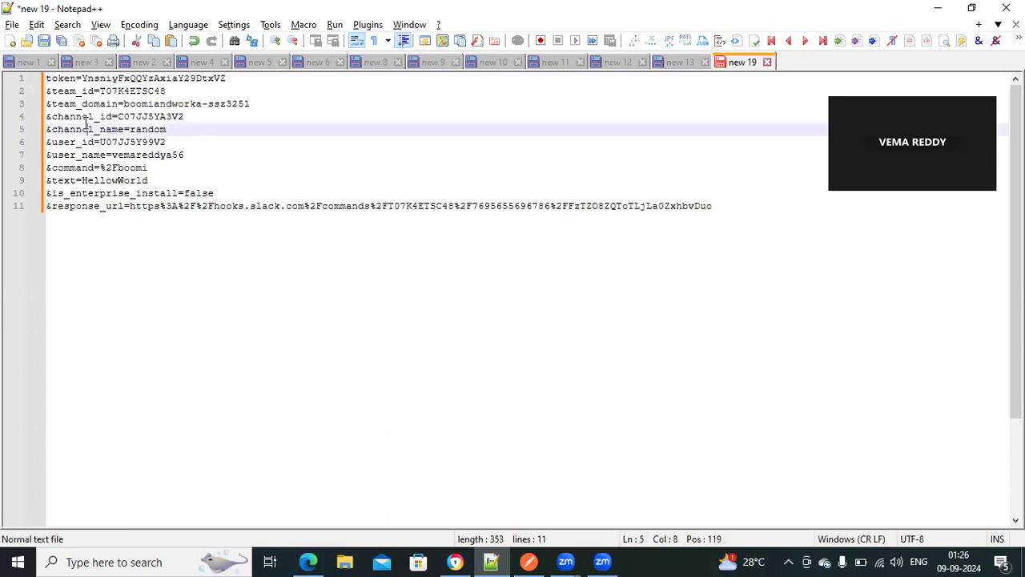
{"action": "left_click_drag", "start_coordinate": [53, 78], "coordinate": [220, 77]}
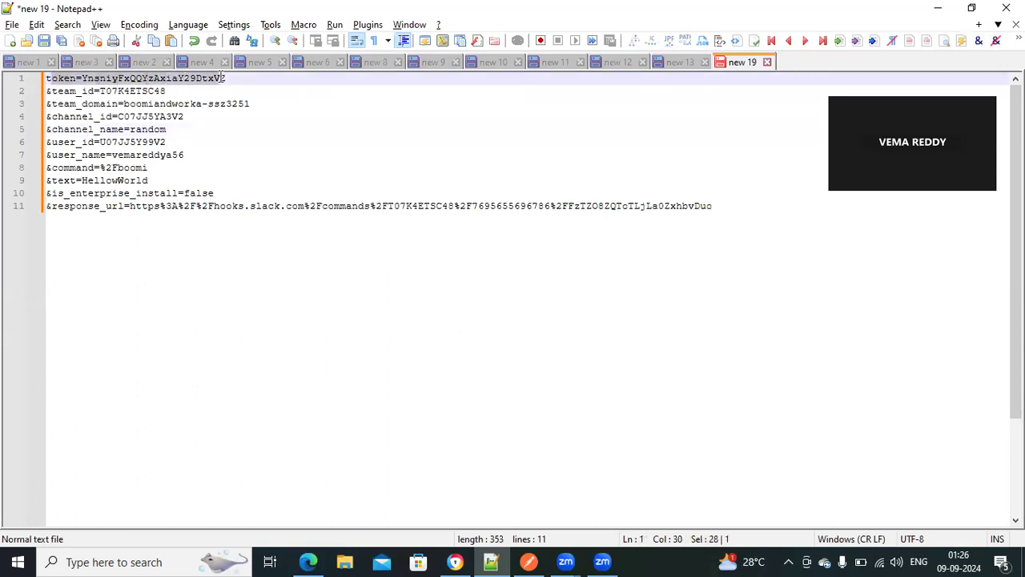
{"action": "left_click_drag", "start_coordinate": [85, 91], "coordinate": [177, 193]}
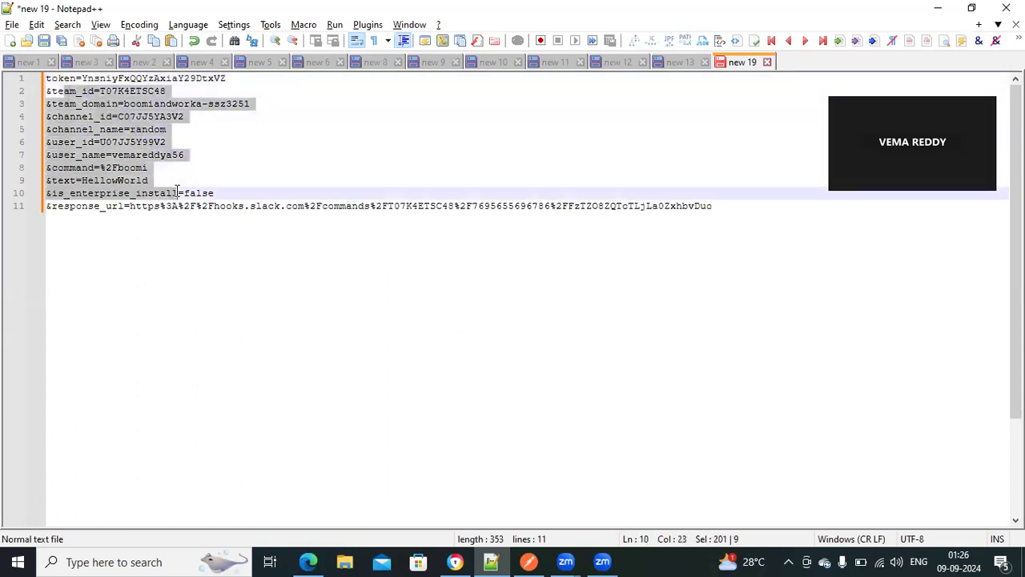
{"action": "left_click", "coordinate": [281, 193]}
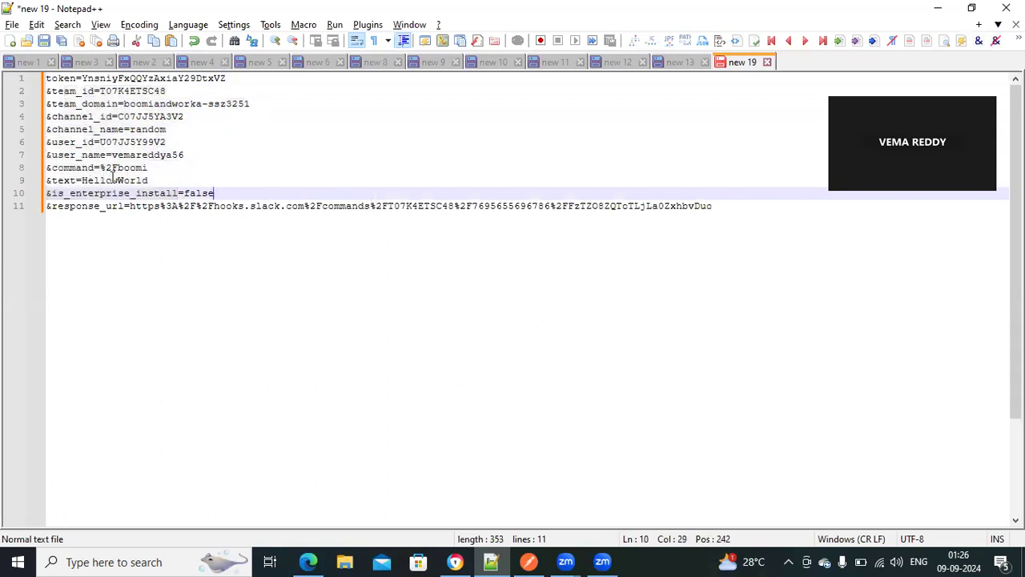
{"action": "left_click_drag", "start_coordinate": [100, 168], "coordinate": [160, 167]}
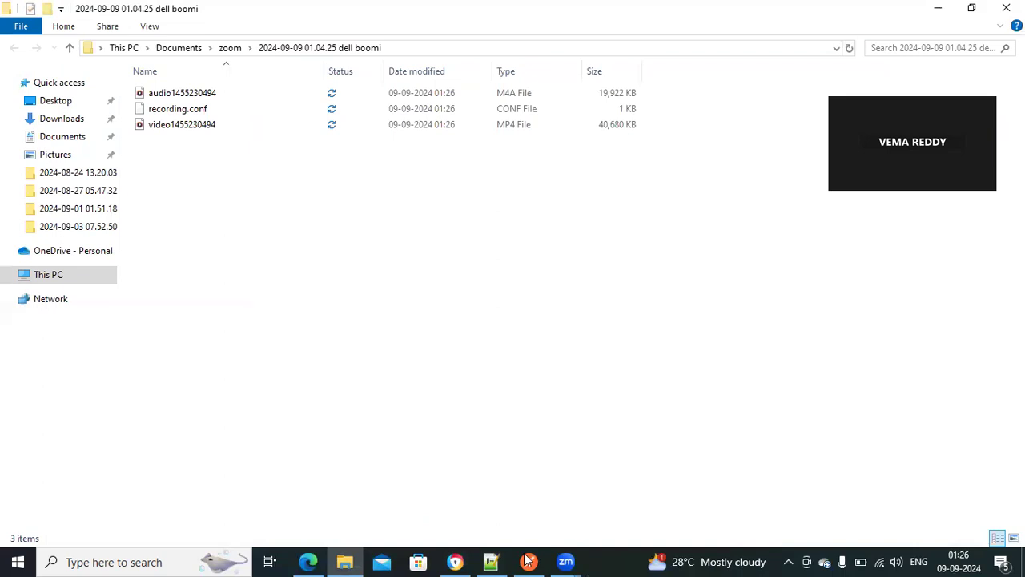
Step: Return to Boomi in the browser, dismiss the execution's document and details, and show the Receive Slash Command process in Build
{"action": "left_click", "coordinate": [455, 561]}
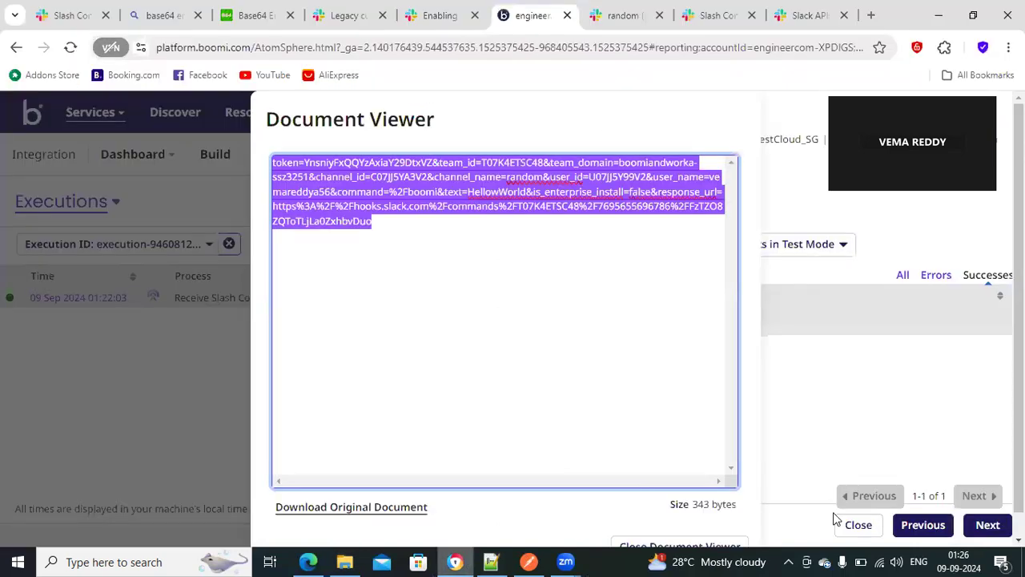
{"action": "left_click", "coordinate": [859, 524]}
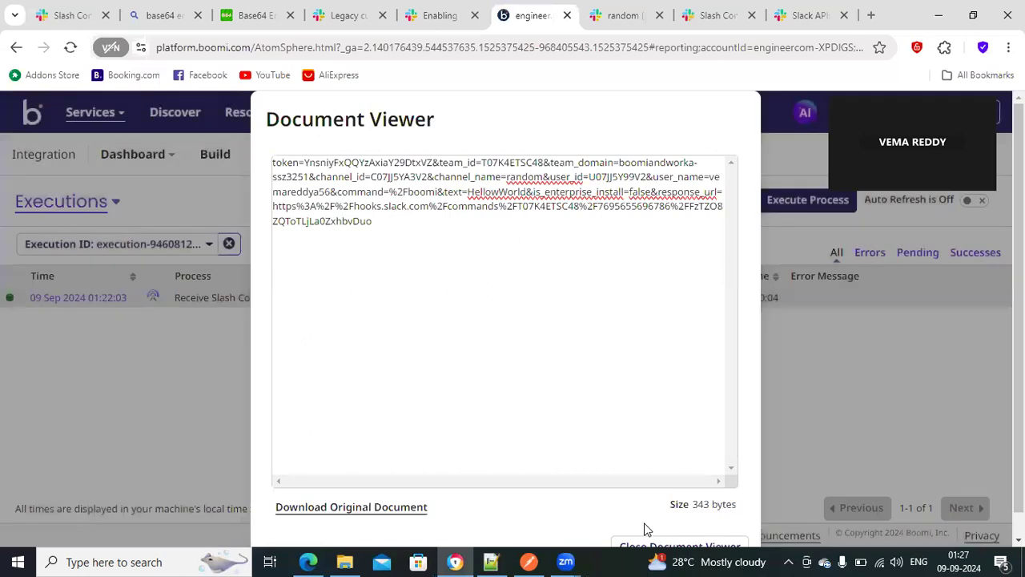
{"action": "left_click", "coordinate": [659, 544]}
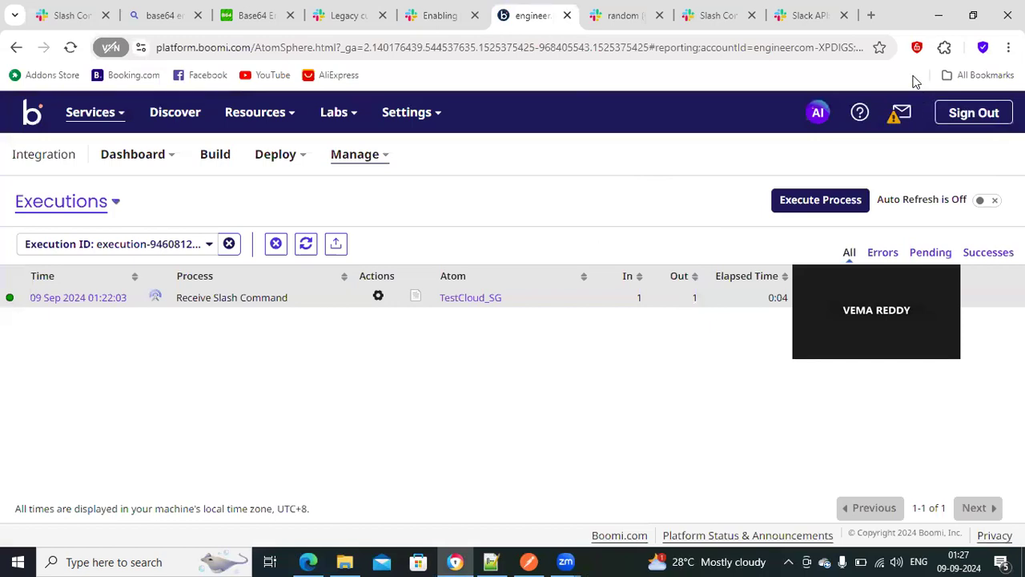
{"action": "key", "text": "ctrl+minus"}
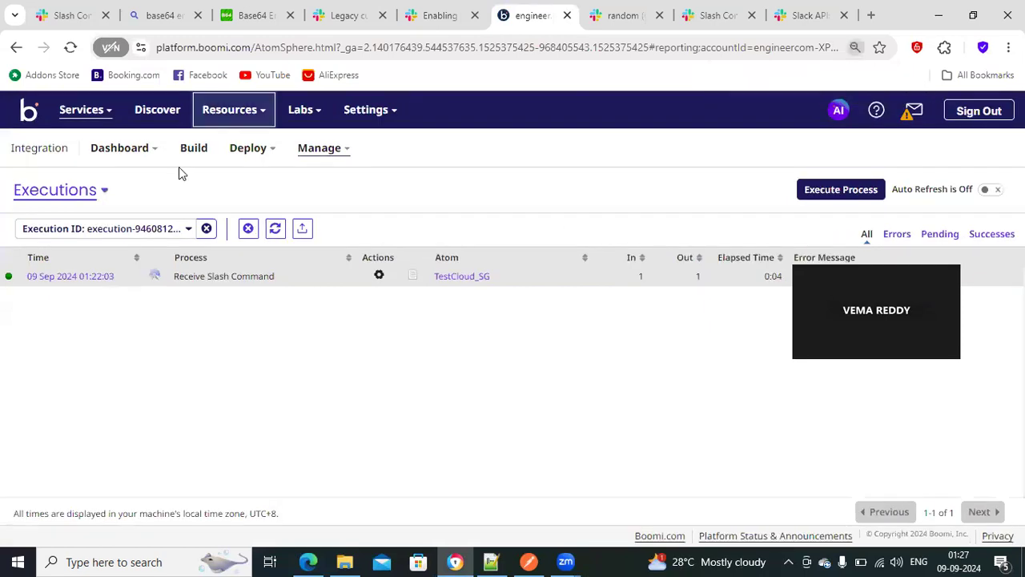
{"action": "left_click", "coordinate": [193, 159]}
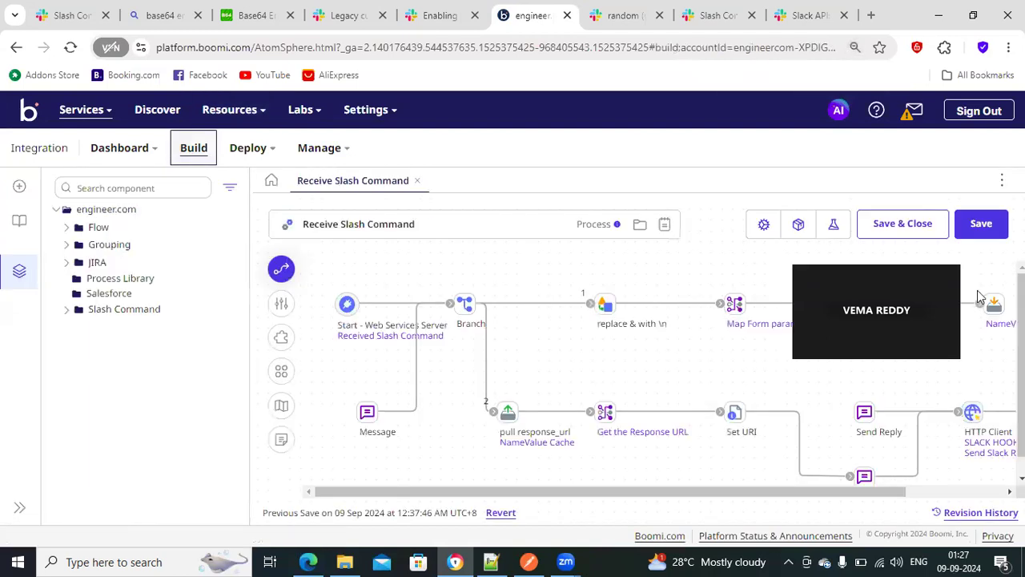
Step: Open the Received Slash Command operation from the process's Start shape, comparing it with the shape's connector settings
{"action": "left_click", "coordinate": [346, 288]}
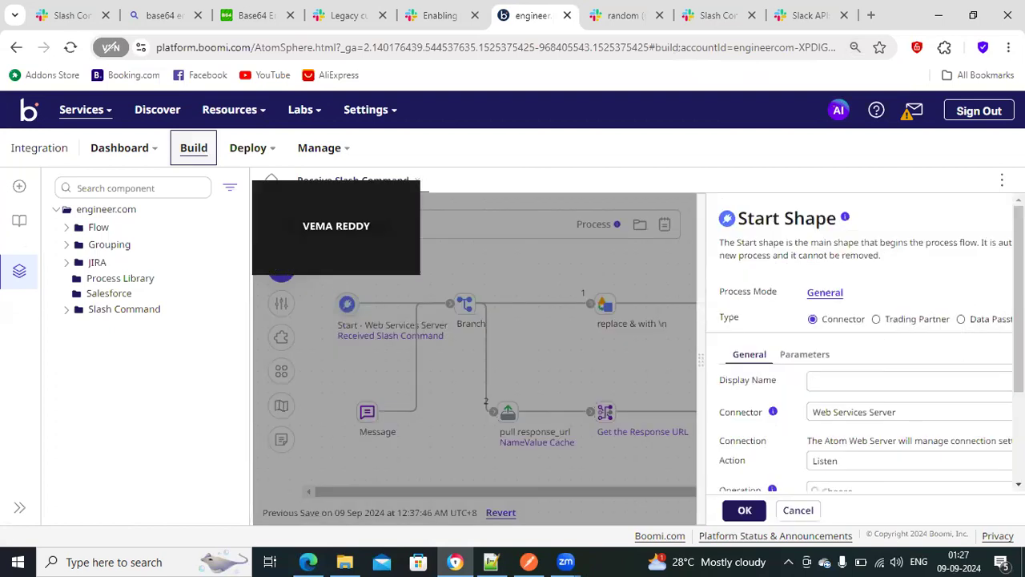
{"action": "scroll", "coordinate": [936, 393], "scroll_direction": "down", "scroll_amount": 2}
{"action": "left_click", "coordinate": [947, 391]}
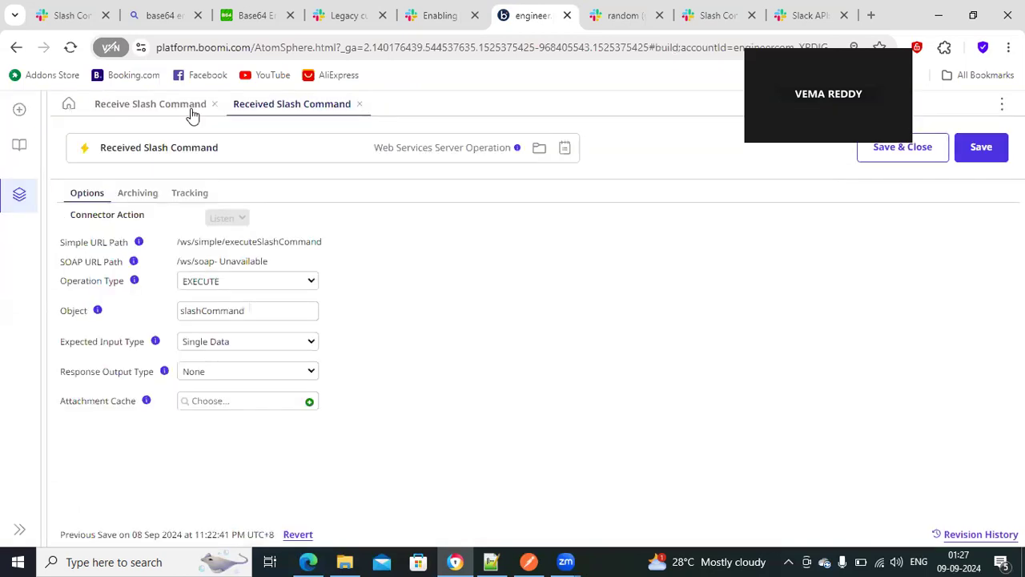
{"action": "left_click", "coordinate": [190, 107]}
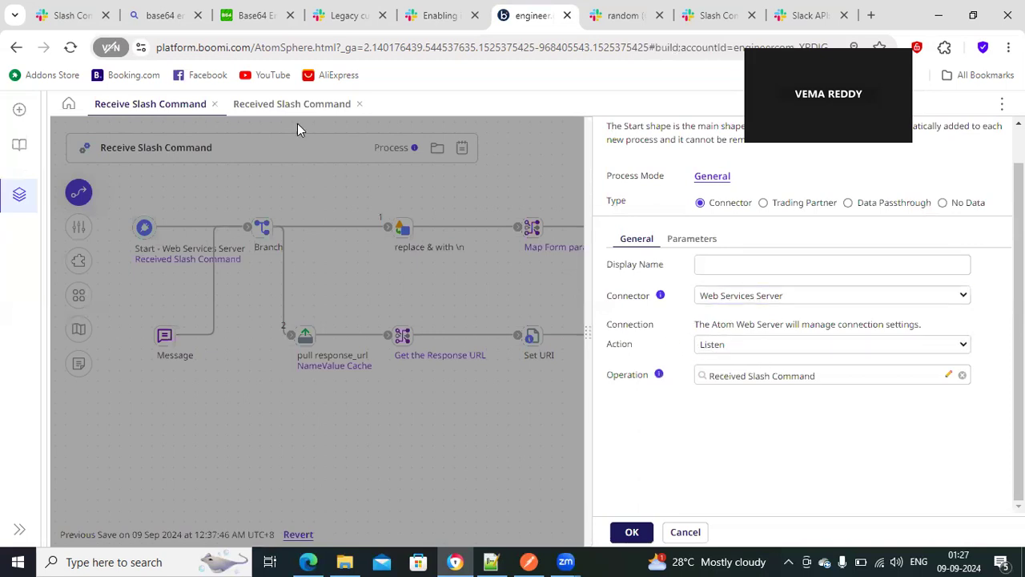
{"action": "left_click", "coordinate": [288, 104]}
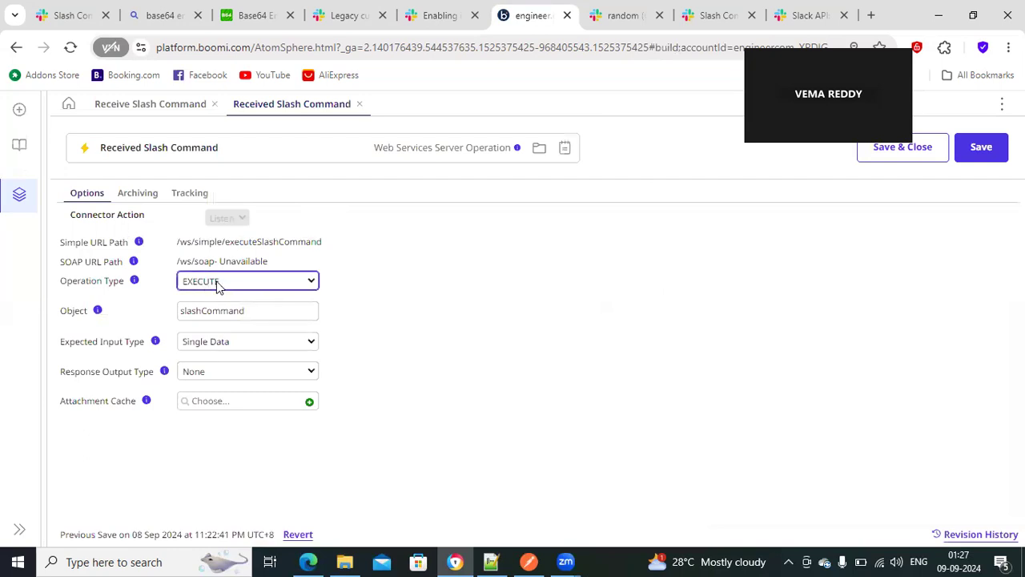
Step: Examine the operation's object, simple URL path and expected input type, and cancel out of the Start shape settings
{"action": "left_click", "coordinate": [258, 309]}
{"action": "left_click_drag", "start_coordinate": [259, 308], "coordinate": [173, 311]}
{"action": "left_click_drag", "start_coordinate": [176, 242], "coordinate": [334, 255]}
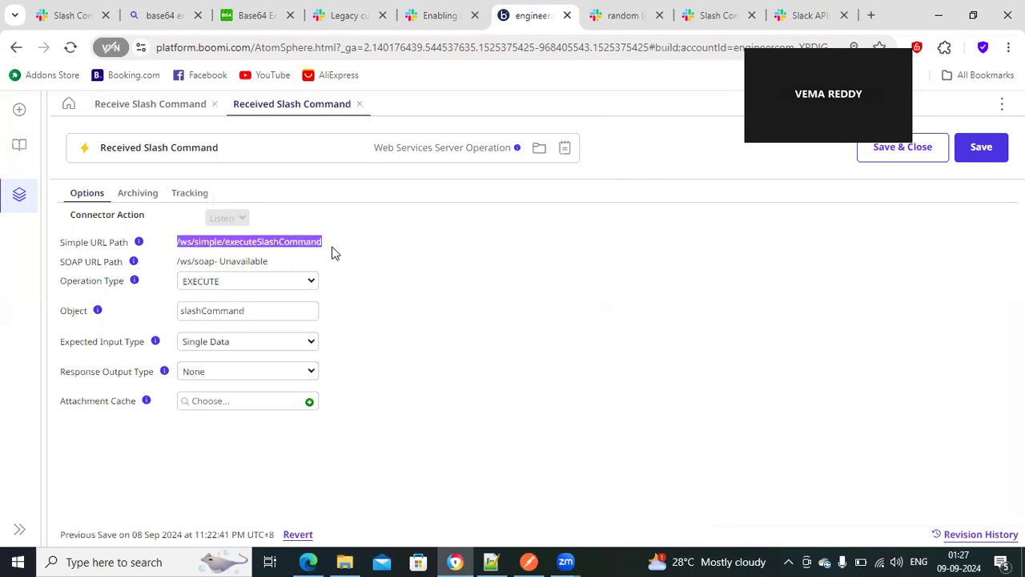
{"action": "left_click", "coordinate": [177, 244]}
{"action": "left_click_drag", "start_coordinate": [234, 243], "coordinate": [317, 242]}
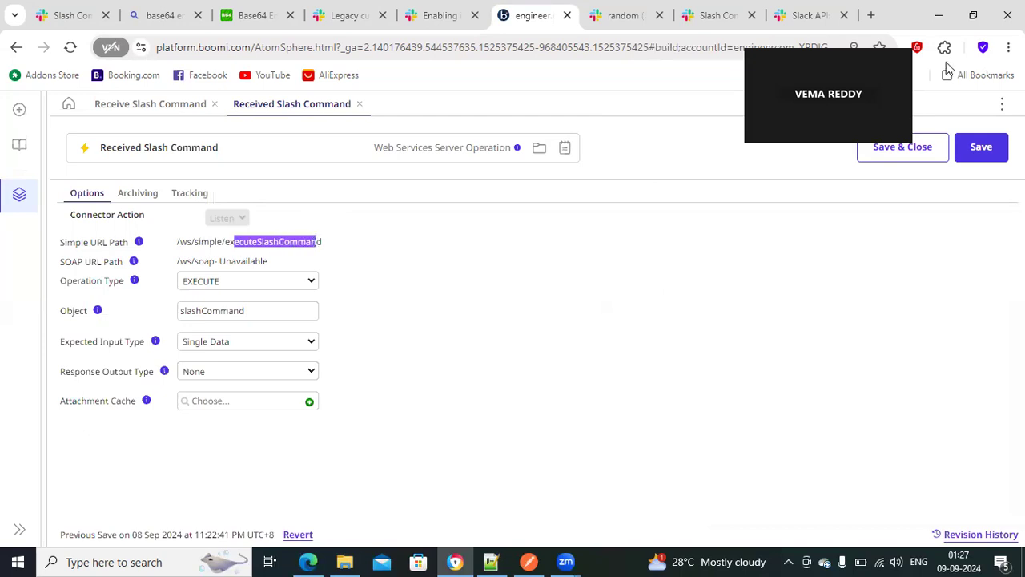
{"action": "left_click_drag", "start_coordinate": [177, 243], "coordinate": [338, 242]}
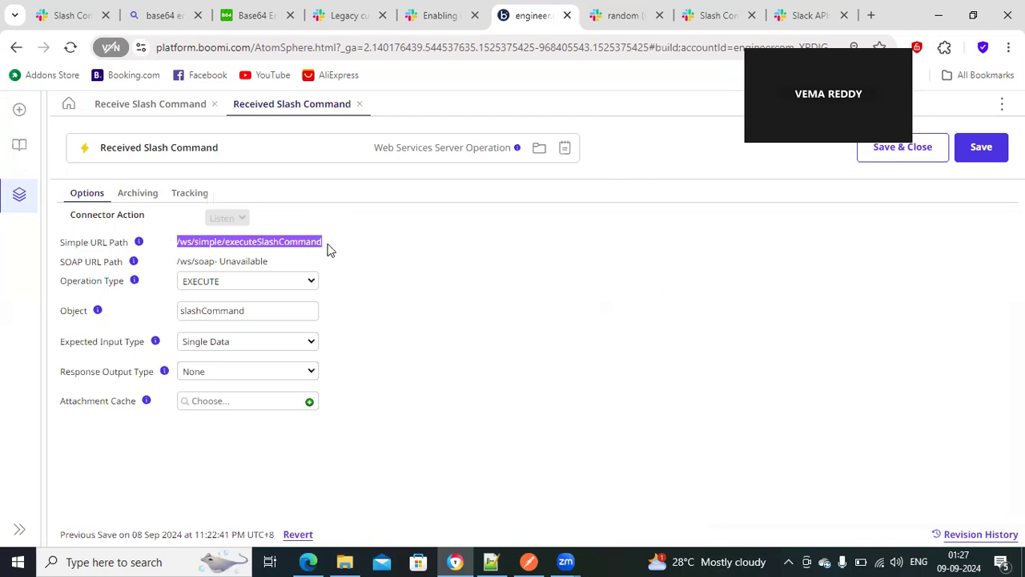
{"action": "left_click", "coordinate": [324, 240]}
{"action": "left_click_drag", "start_coordinate": [323, 241], "coordinate": [176, 244]}
{"action": "left_click_drag", "start_coordinate": [75, 342], "coordinate": [124, 345]}
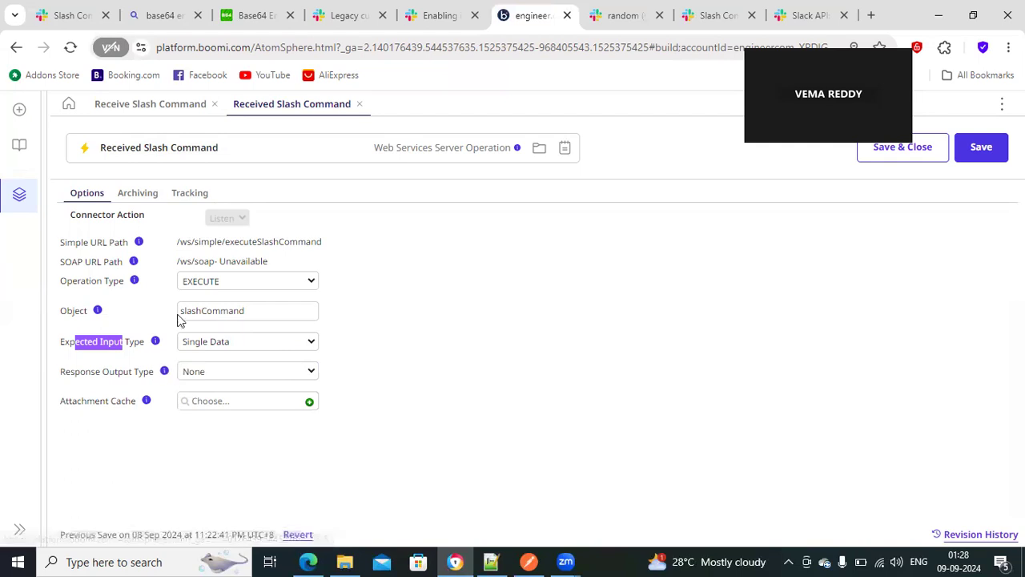
{"action": "left_click", "coordinate": [152, 104]}
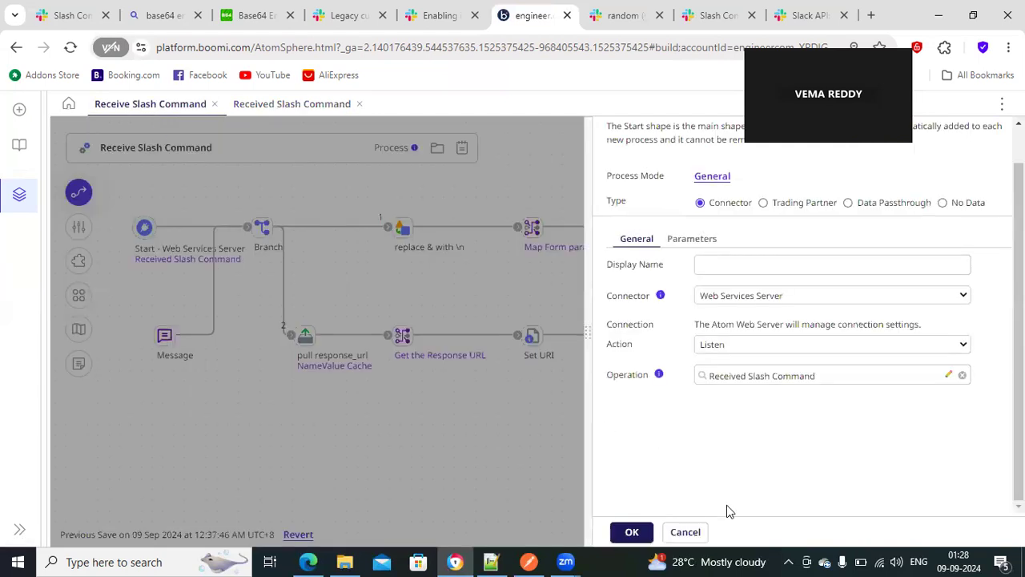
{"action": "left_click", "coordinate": [685, 532]}
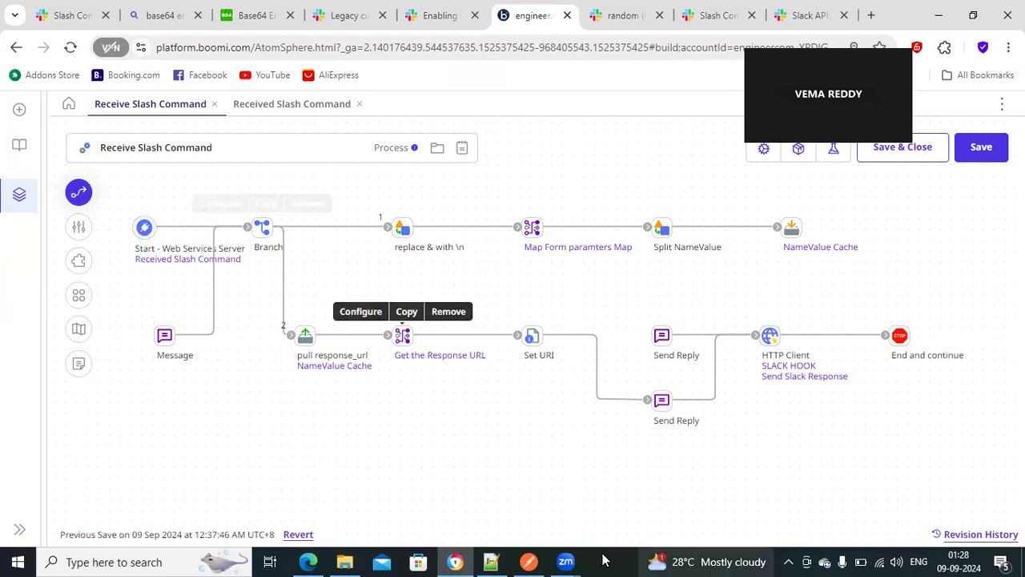
Step: Switch to Notepad++ to examine the ampersand between the token and team_id parameters, and return to the Boomi process
{"action": "left_click", "coordinate": [493, 560]}
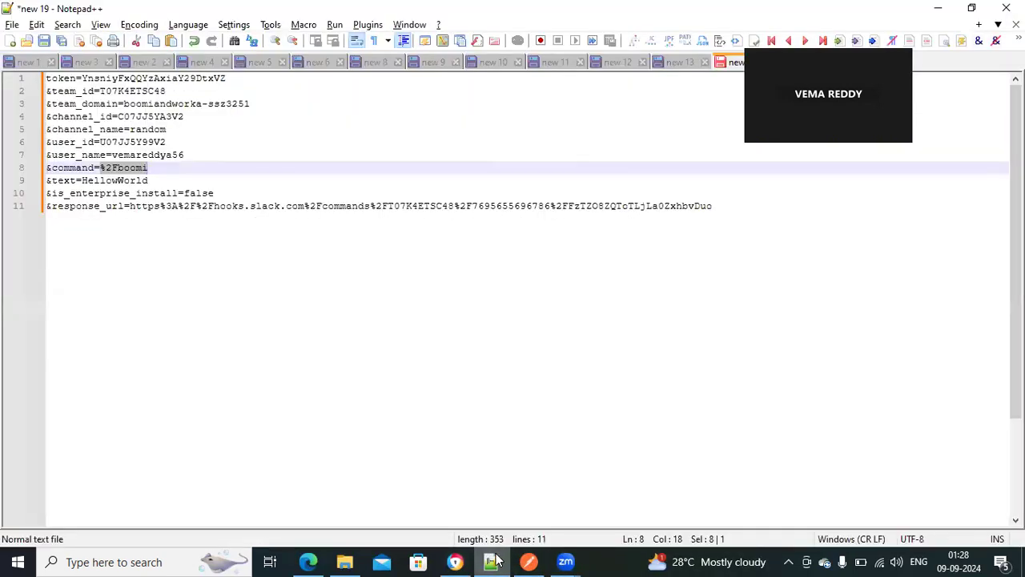
{"action": "left_click_drag", "start_coordinate": [50, 78], "coordinate": [78, 92]}
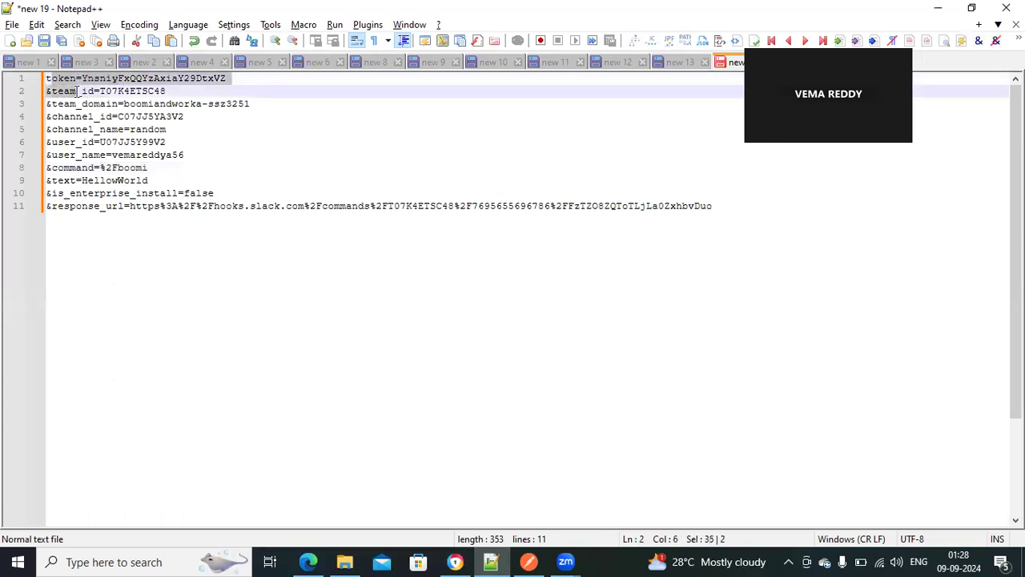
{"action": "left_click", "coordinate": [492, 561]}
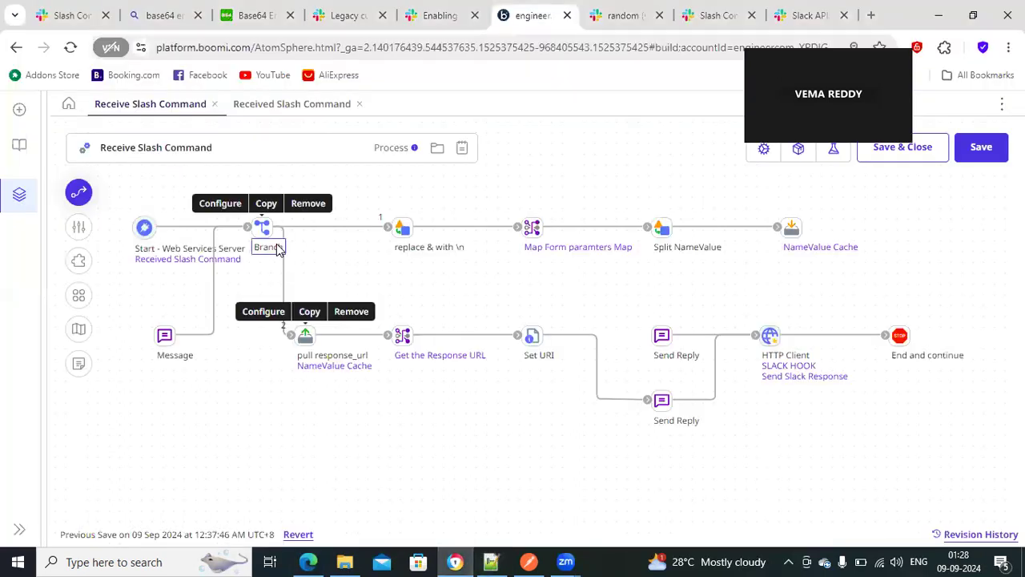
Step: Inspect the Search/Replace step's find and replacement text in the "replace & with \n" Data Process shape, and cancel out of it
{"action": "double_click", "coordinate": [405, 232]}
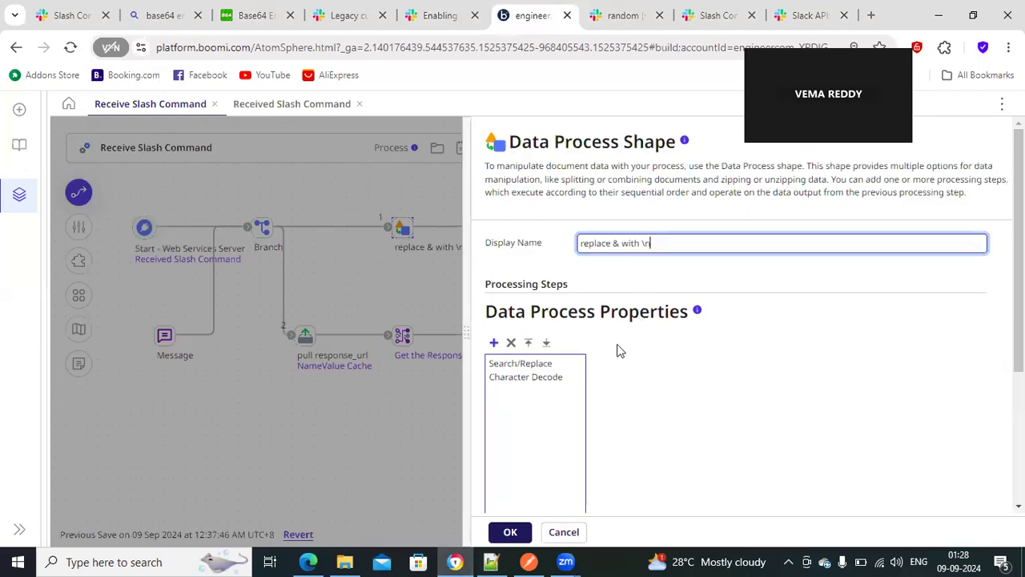
{"action": "left_click", "coordinate": [522, 366]}
{"action": "left_click_drag", "start_coordinate": [752, 399], "coordinate": [676, 399]}
{"action": "left_click_drag", "start_coordinate": [753, 426], "coordinate": [705, 427]}
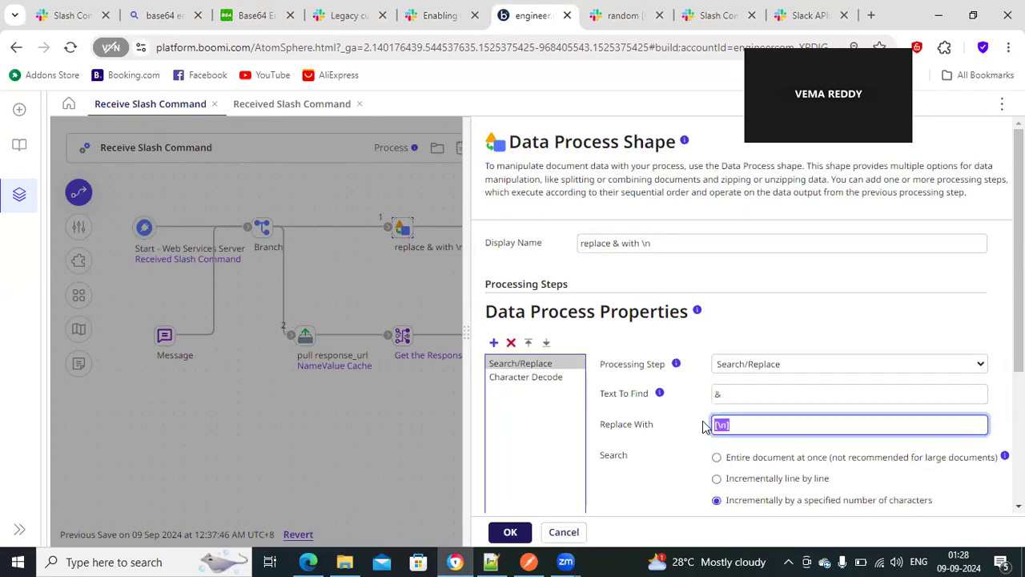
{"action": "left_click", "coordinate": [563, 532]}
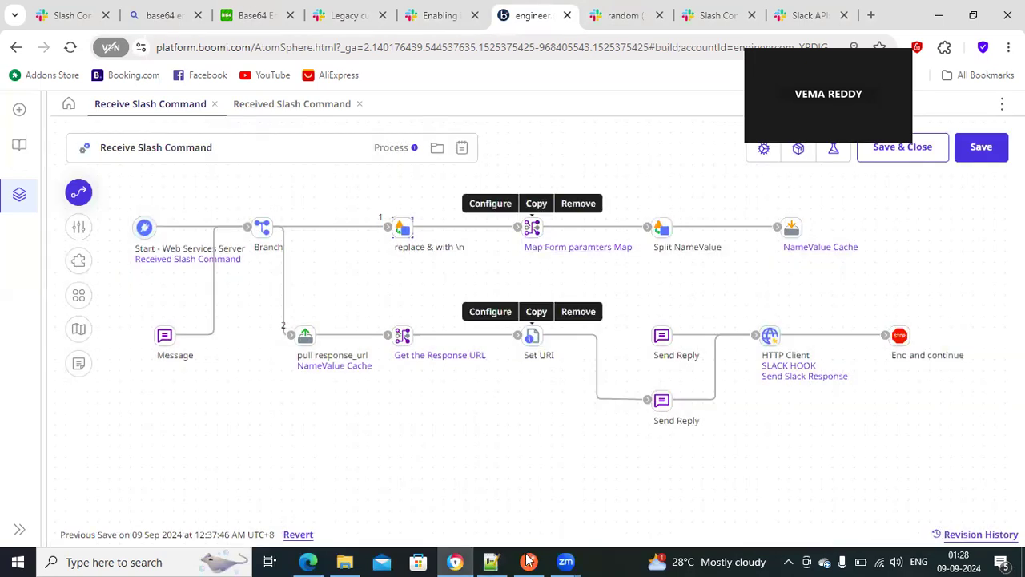
Step: Switch to Notepad++ and examine the token, team_id, team_domain and channel_id parameters as separate lines of the payload
{"action": "key", "text": "alt+Tab"}
{"action": "left_click", "coordinate": [237, 79]}
{"action": "left_click_drag", "start_coordinate": [237, 78], "coordinate": [46, 79]}
{"action": "left_click_drag", "start_coordinate": [184, 91], "coordinate": [56, 91]}
{"action": "left_click_drag", "start_coordinate": [267, 106], "coordinate": [68, 104]}
{"action": "left_click_drag", "start_coordinate": [197, 120], "coordinate": [55, 119]}
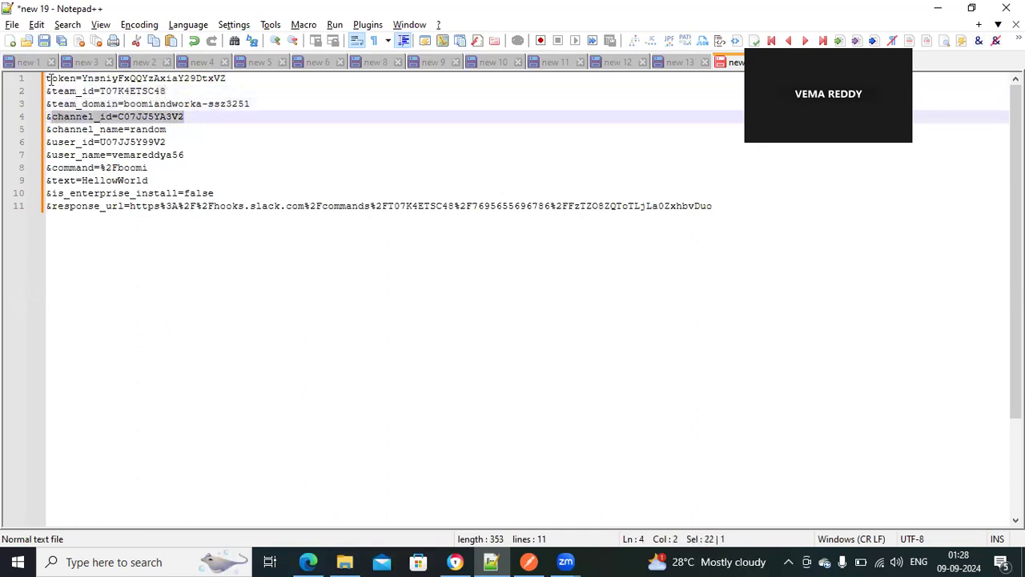
Step: Examine how the equals sign separates name from value in the payload's token, team_id and team_domain lines
{"action": "left_click_drag", "start_coordinate": [51, 77], "coordinate": [61, 78]}
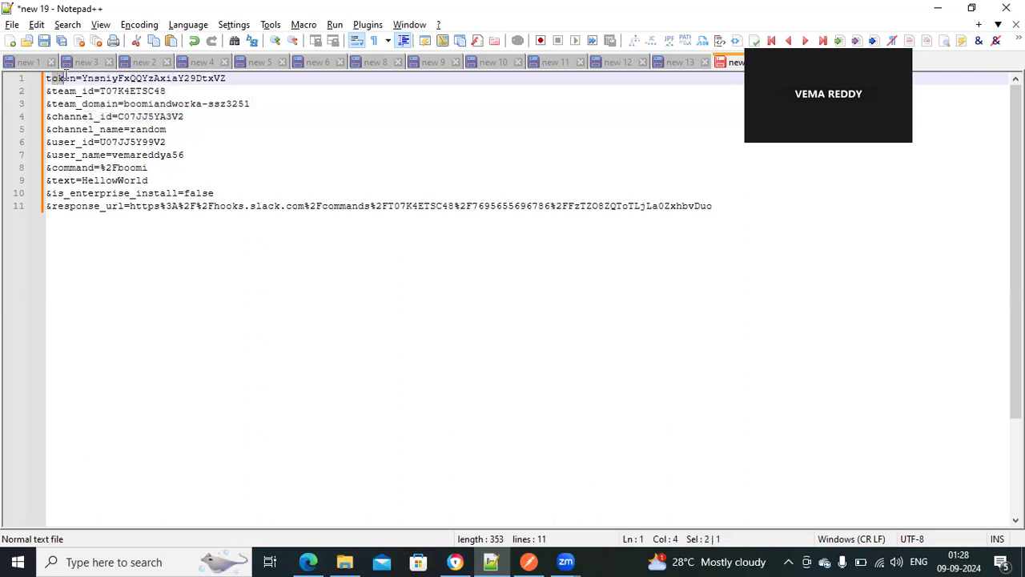
{"action": "left_click_drag", "start_coordinate": [75, 77], "coordinate": [152, 77]}
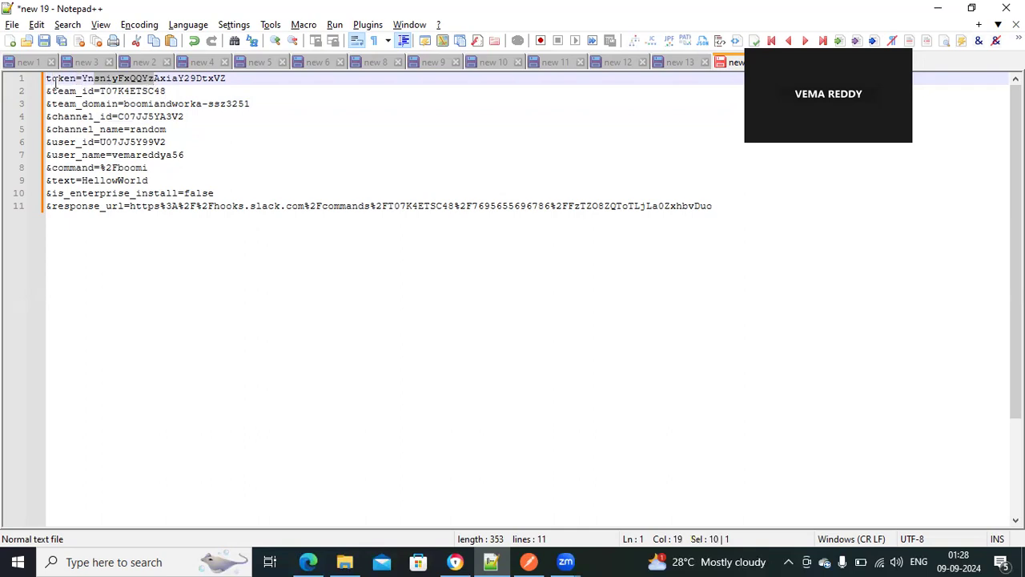
{"action": "left_click_drag", "start_coordinate": [58, 78], "coordinate": [145, 91]}
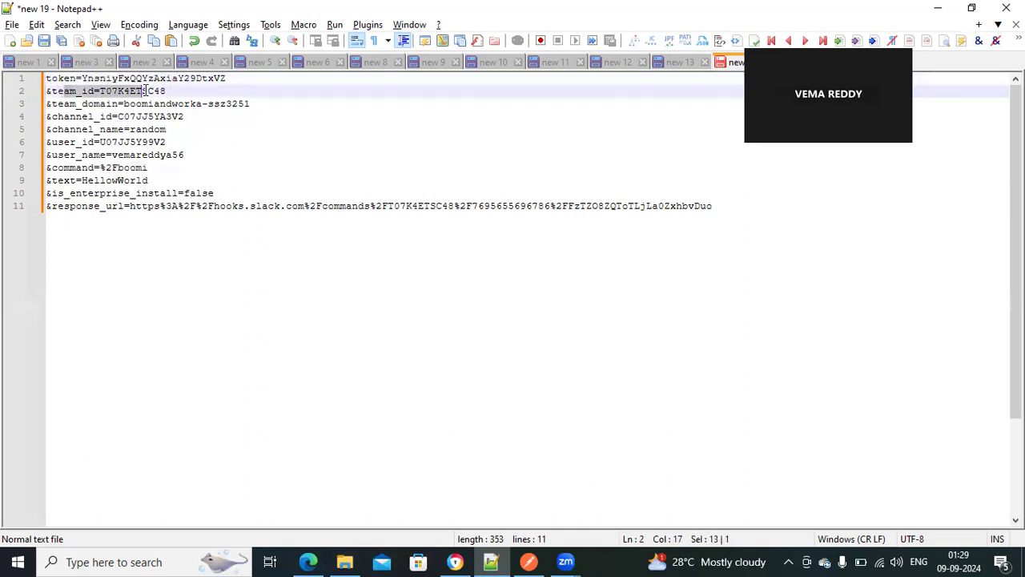
{"action": "left_click_drag", "start_coordinate": [82, 103], "coordinate": [118, 105]}
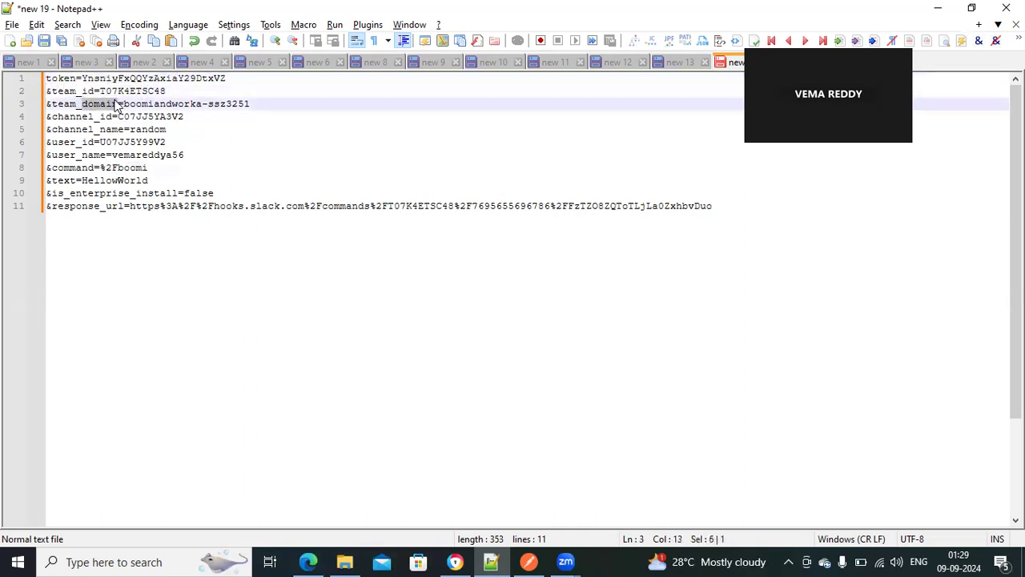
{"action": "left_click_drag", "start_coordinate": [58, 78], "coordinate": [170, 79]}
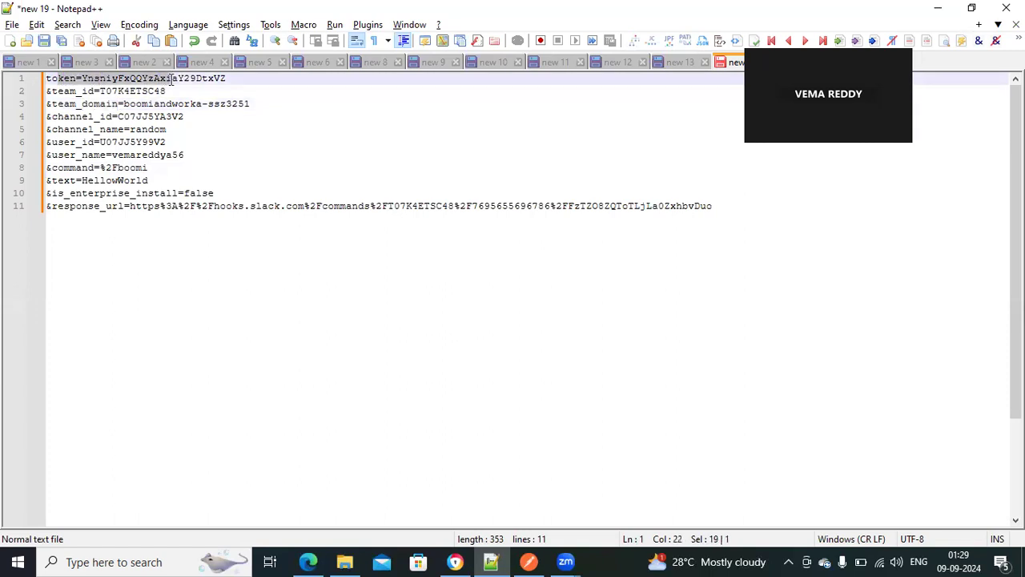
{"action": "left_click", "coordinate": [70, 103]}
{"action": "left_click_drag", "start_coordinate": [76, 79], "coordinate": [228, 78]}
{"action": "left_click_drag", "start_coordinate": [78, 79], "coordinate": [83, 80]}
Step: Return to Boomi and open Map Form paramters Map, expanding the source profile's Elements node
{"action": "left_click", "coordinate": [455, 561]}
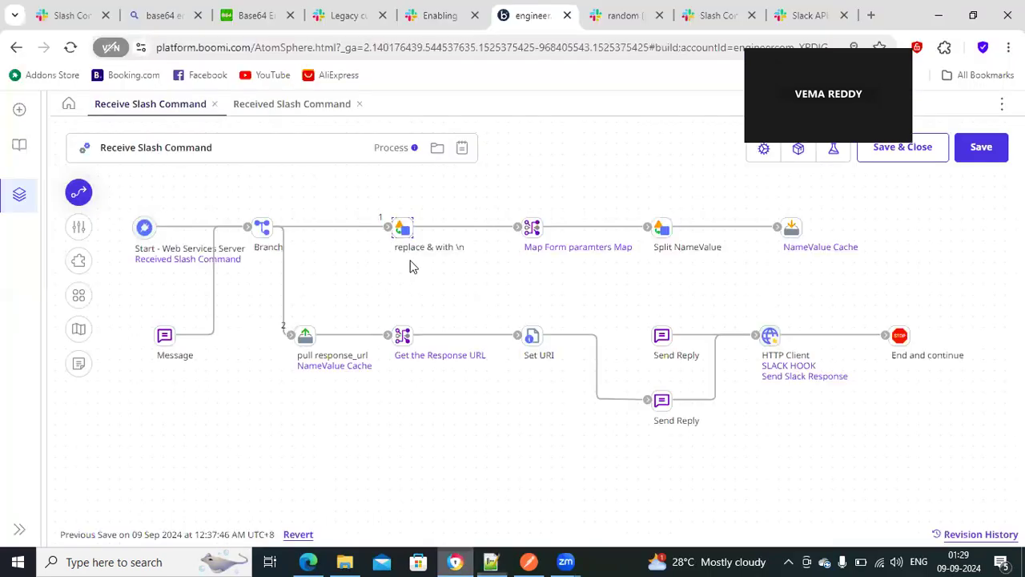
{"action": "left_click", "coordinate": [542, 249]}
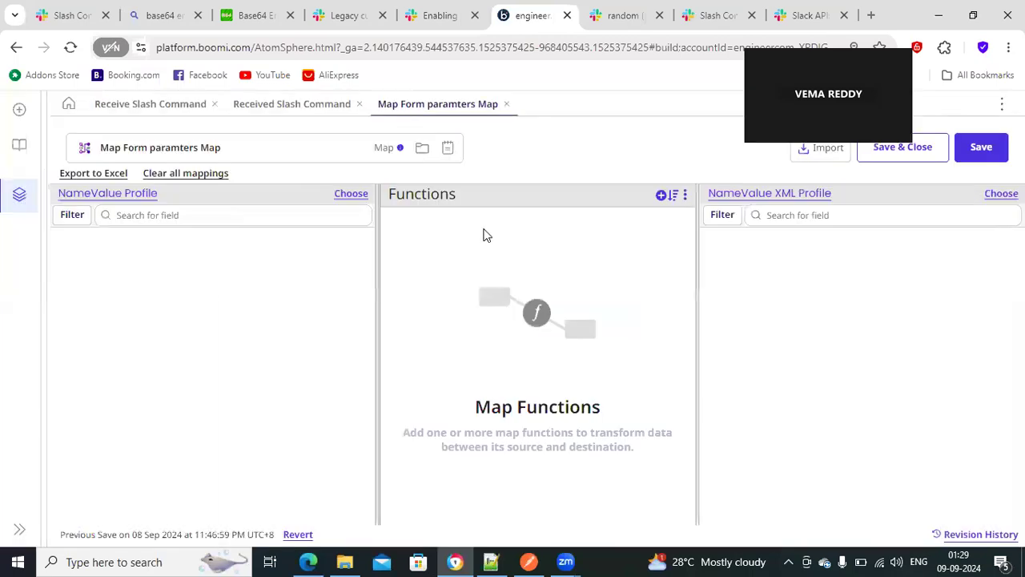
{"action": "left_click", "coordinate": [69, 245]}
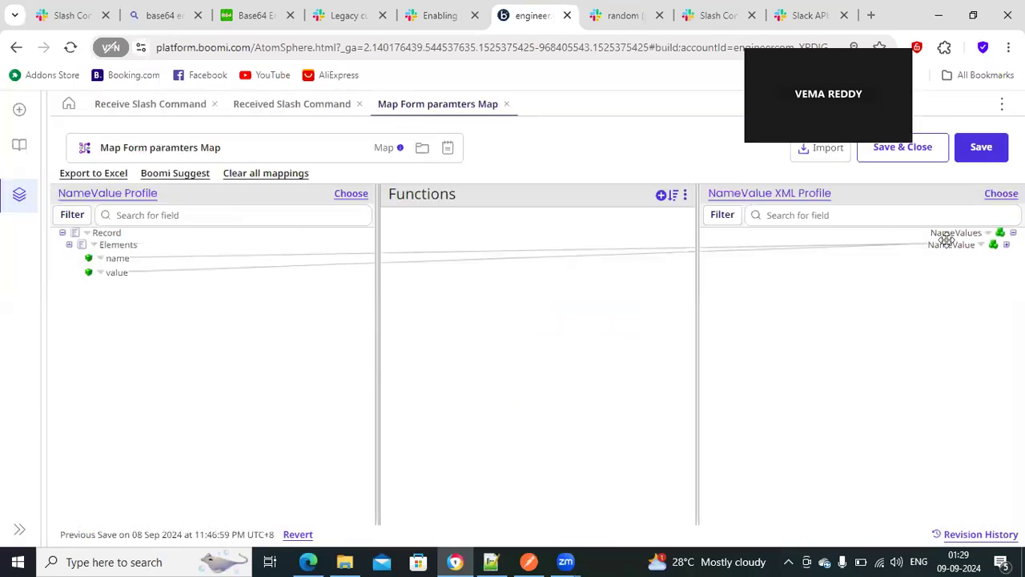
Step: Open the map's source NameValue Profile, expand its elements and inspect the file type and delimiter character in its options
{"action": "left_click", "coordinate": [128, 197]}
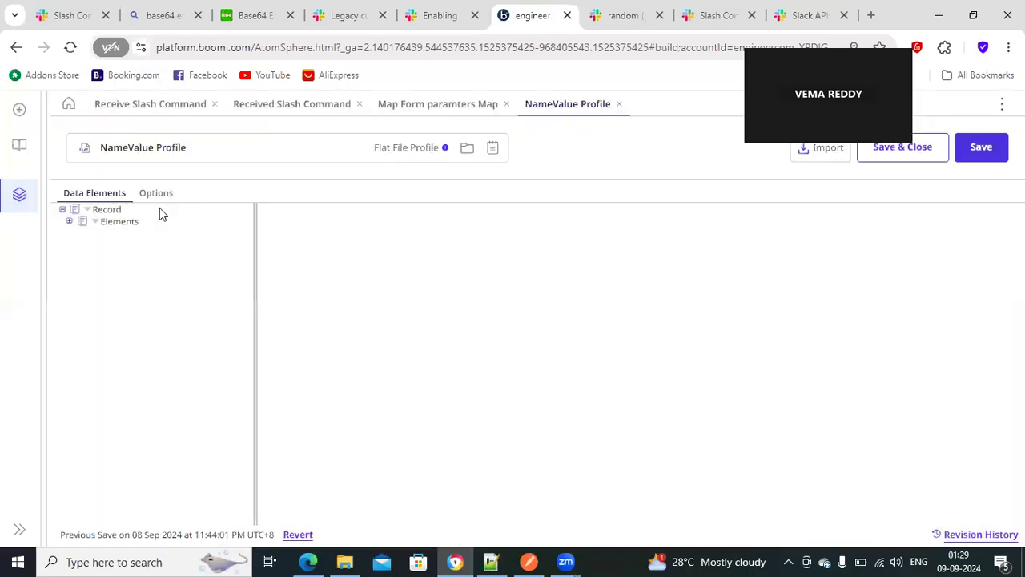
{"action": "left_click", "coordinate": [69, 221]}
{"action": "left_click", "coordinate": [166, 194]}
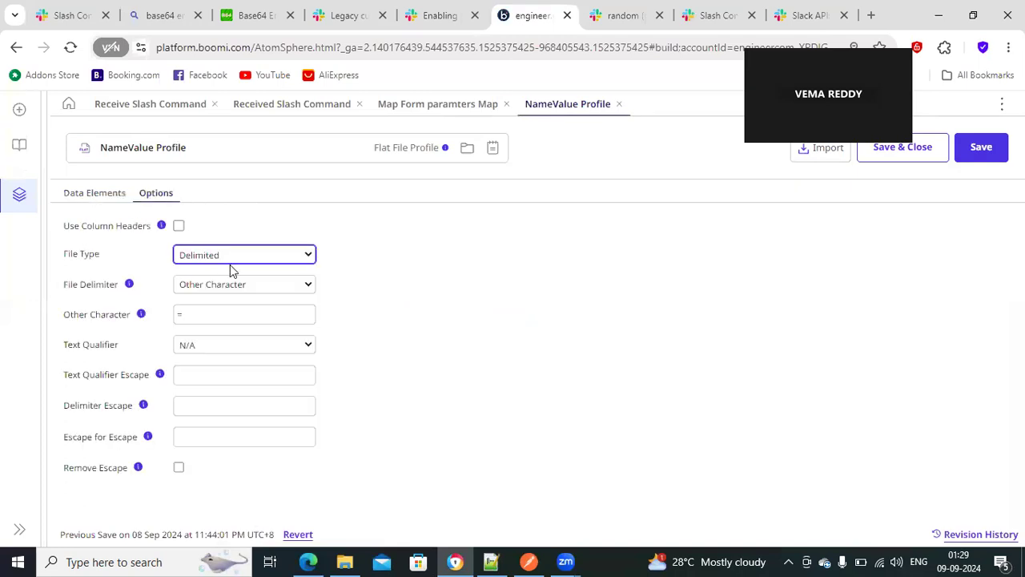
{"action": "left_click_drag", "start_coordinate": [208, 312], "coordinate": [178, 314]}
Step: Inspect the details of the NameValue Profile's name and value elements, and close the profile
{"action": "left_click", "coordinate": [98, 198]}
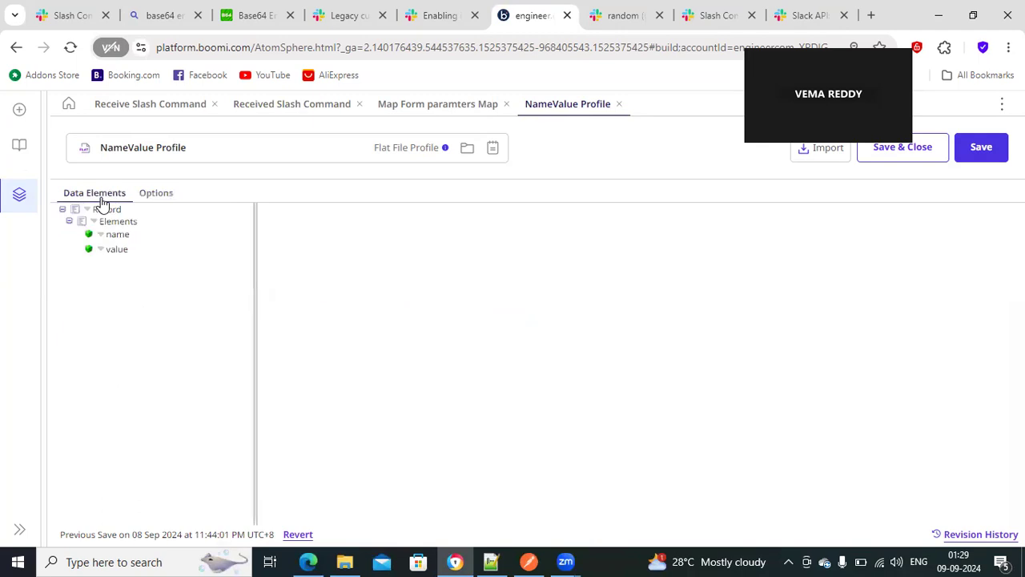
{"action": "left_click", "coordinate": [117, 234]}
{"action": "left_click", "coordinate": [119, 249]}
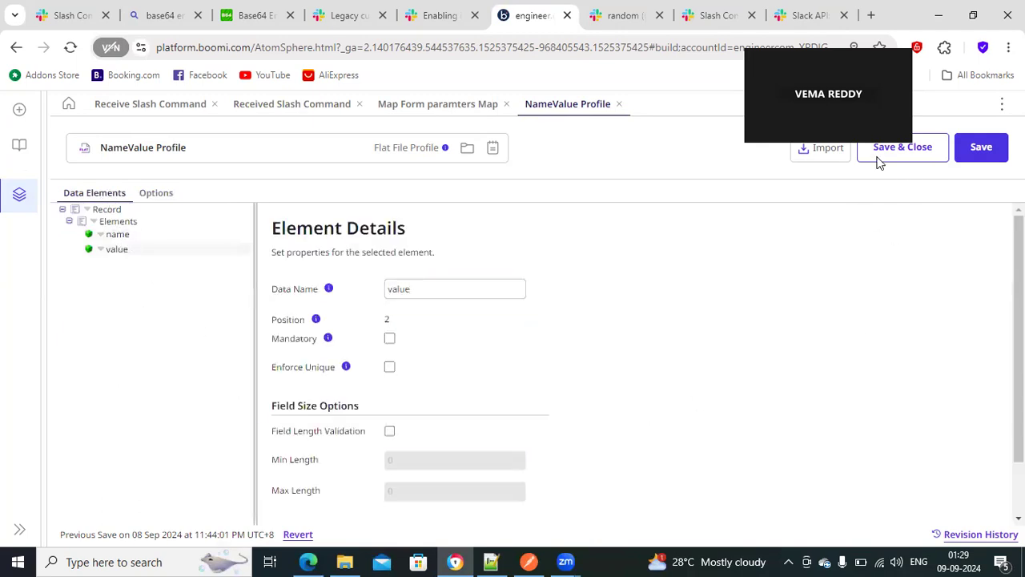
{"action": "left_click", "coordinate": [974, 152]}
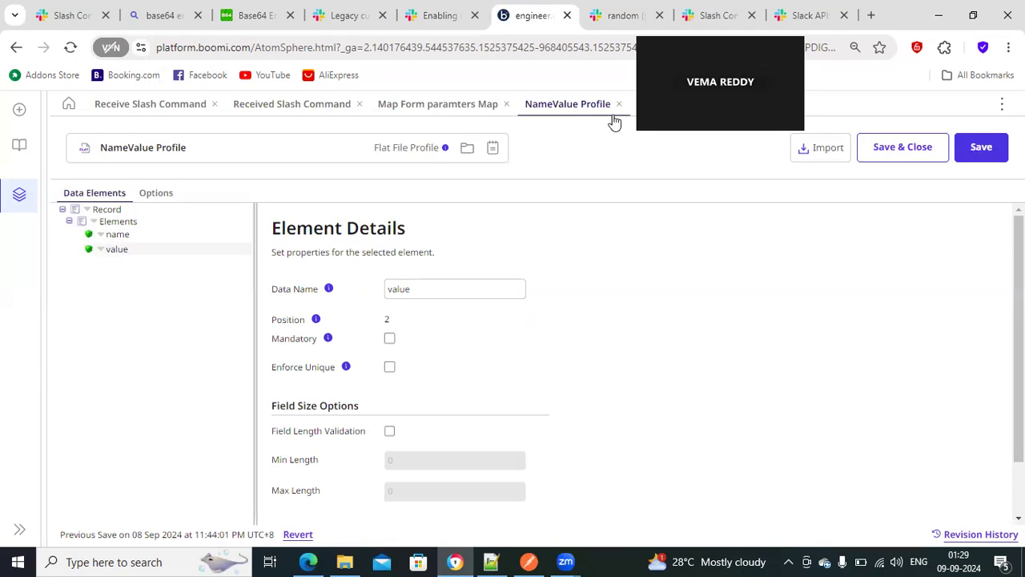
{"action": "left_click", "coordinate": [618, 105]}
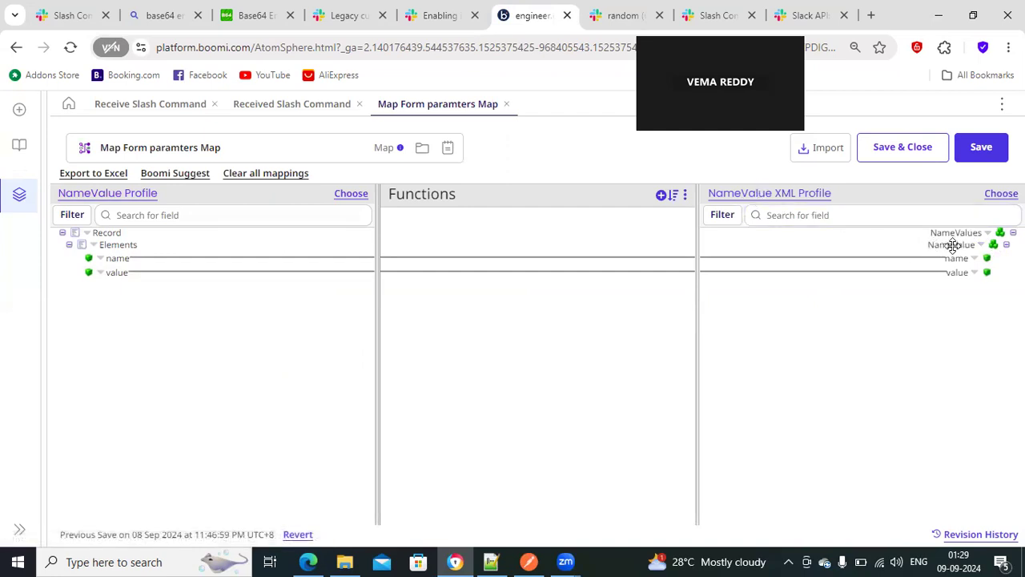
Step: Open the destination NameValue XML Profile and inspect the NameValue element's occurrence settings and its name and value child elements
{"action": "left_click", "coordinate": [748, 195]}
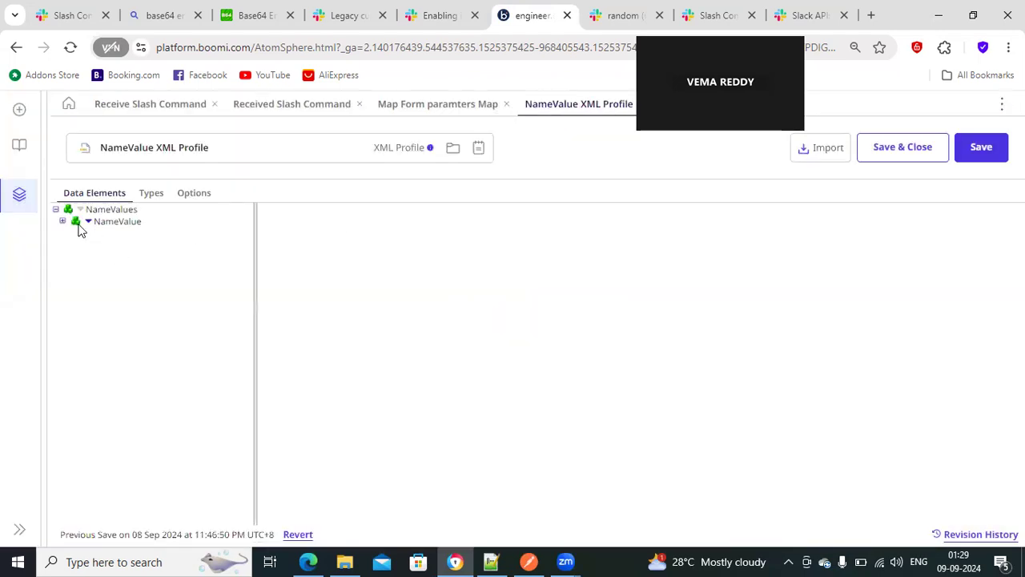
{"action": "left_click", "coordinate": [130, 221]}
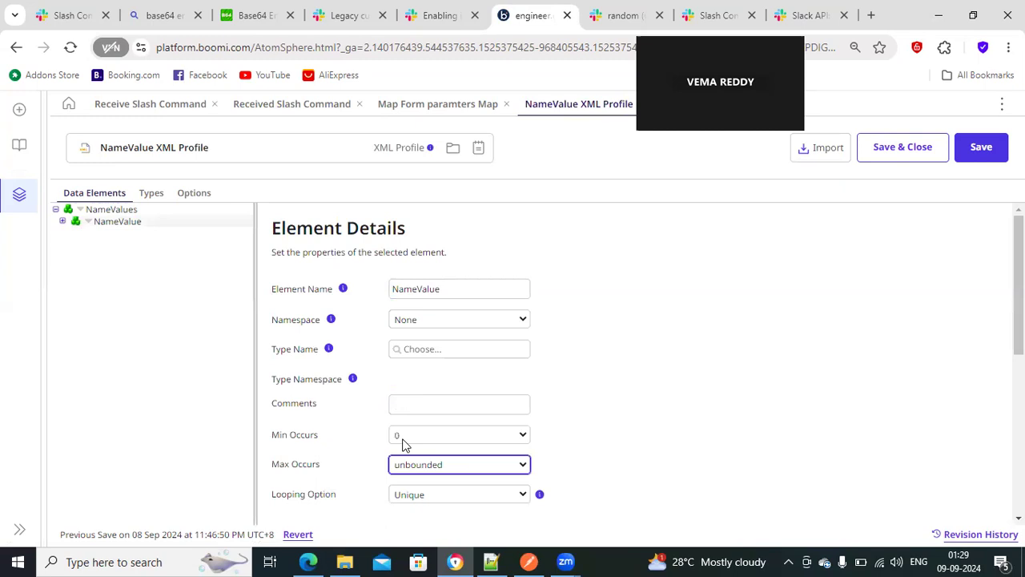
{"action": "left_click", "coordinate": [63, 221]}
{"action": "left_click", "coordinate": [111, 234]}
{"action": "left_click", "coordinate": [109, 249]}
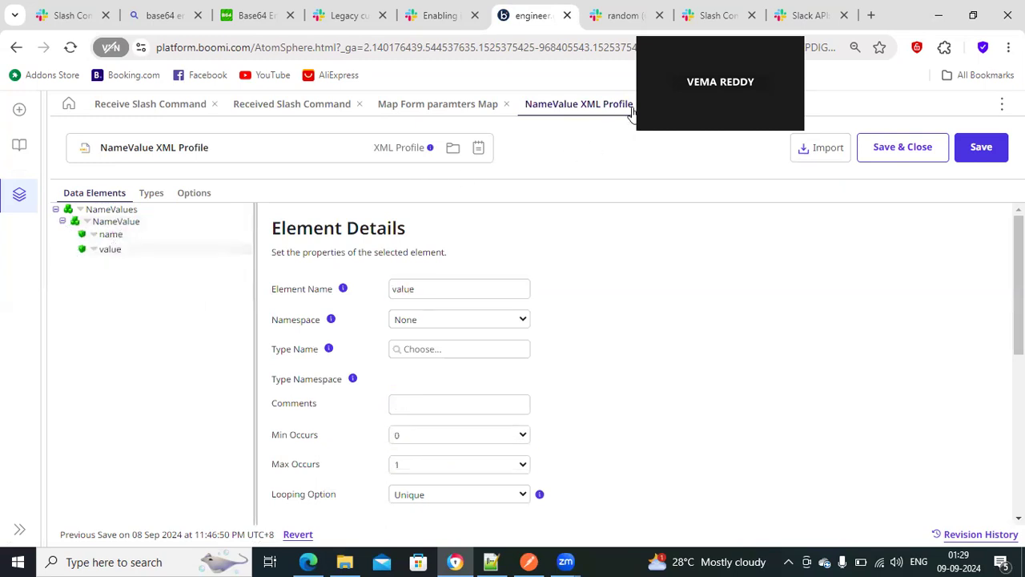
Step: Check the response_url line of the payload in Notepad++, and close the NameValue XML Profile and the map in Boomi
{"action": "left_click", "coordinate": [491, 561]}
{"action": "left_click_drag", "start_coordinate": [46, 205], "coordinate": [719, 227]}
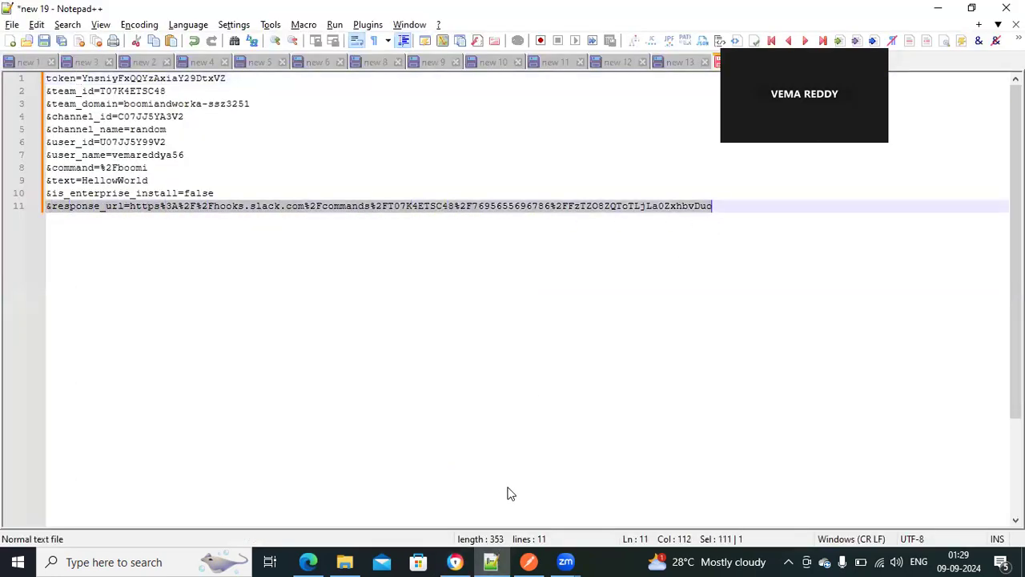
{"action": "left_click", "coordinate": [491, 561]}
{"action": "left_click", "coordinate": [643, 105]}
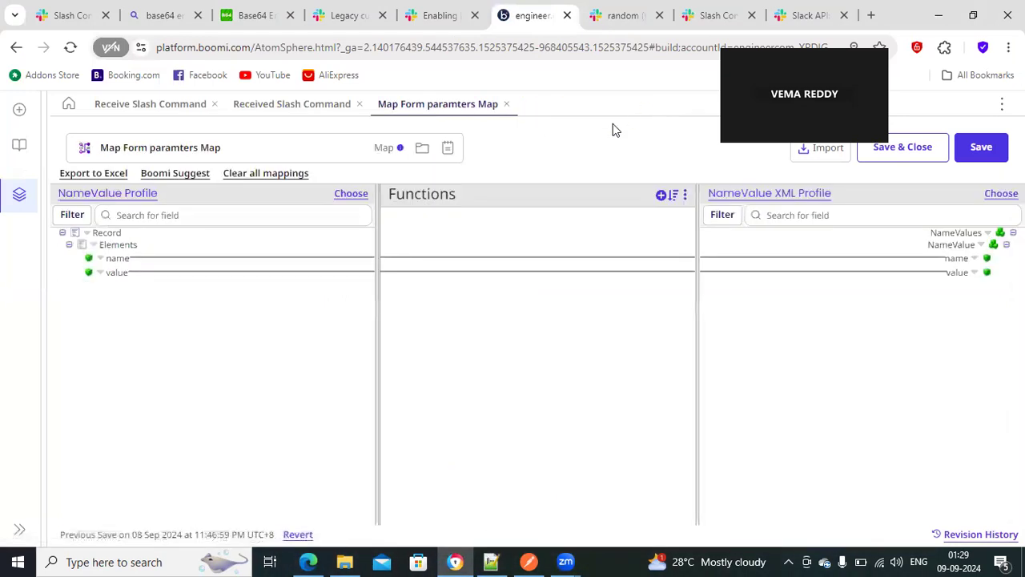
{"action": "left_click", "coordinate": [506, 103]}
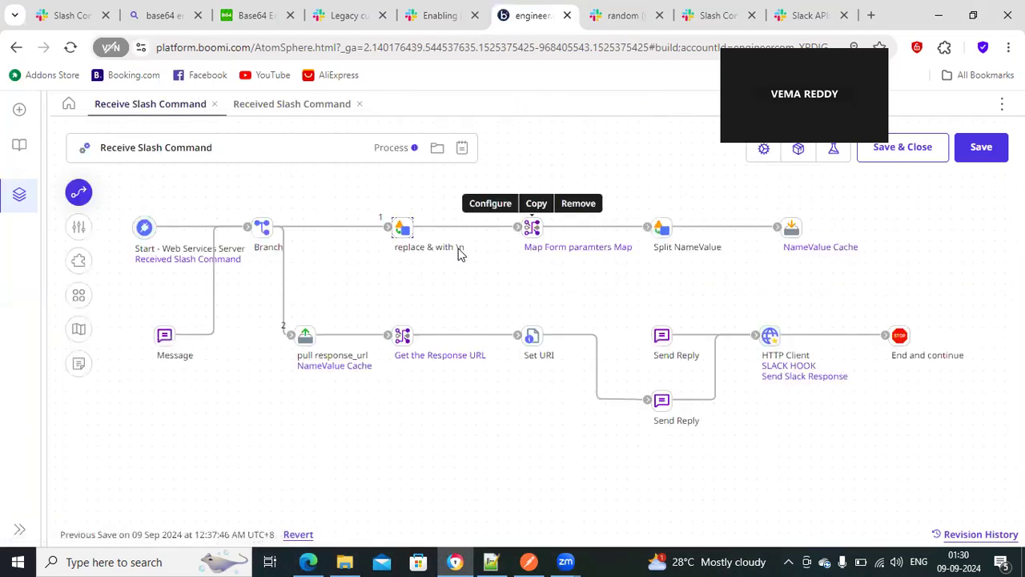
Step: Reopen Map Form paramters Map to review the name and value mappings to the XML profile, and close it
{"action": "left_click", "coordinate": [565, 250]}
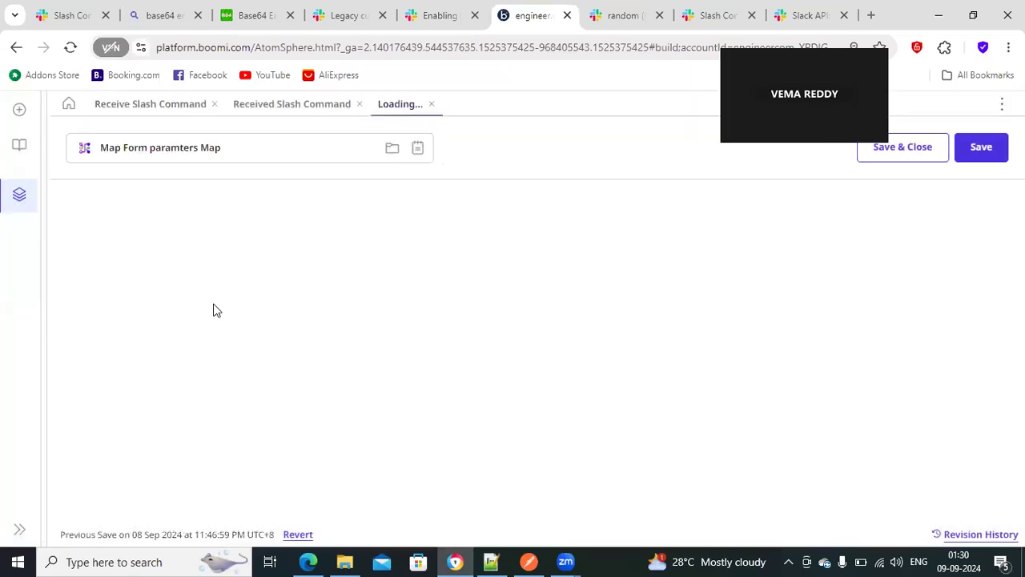
{"action": "left_click", "coordinate": [70, 244]}
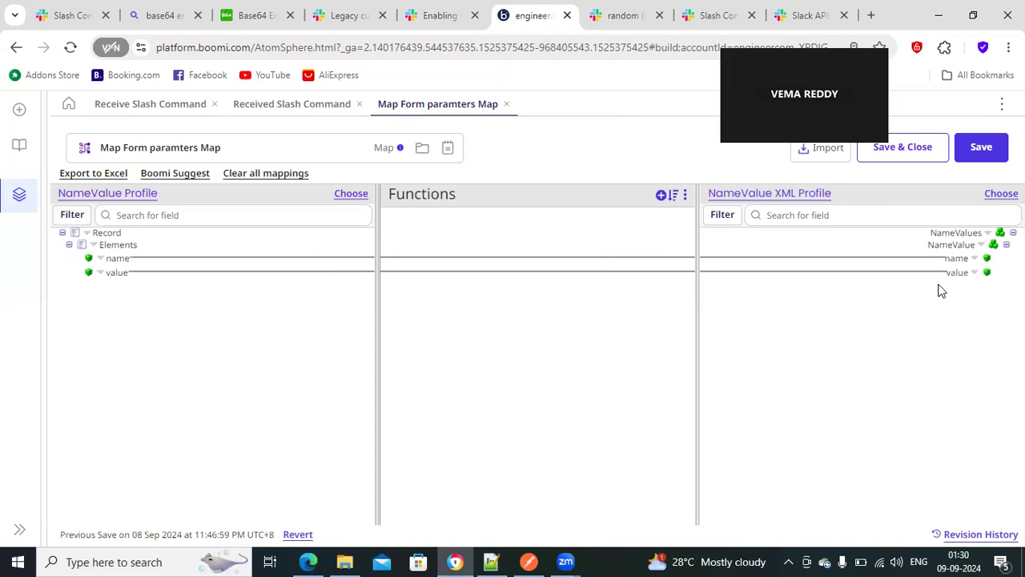
{"action": "left_click", "coordinate": [506, 105]}
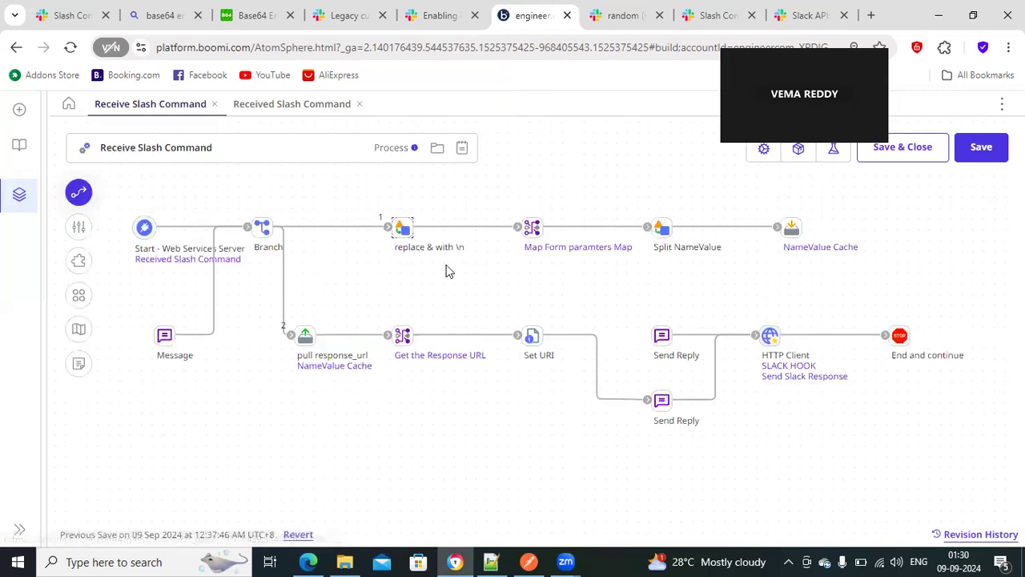
Step: Review the Split NameValue shape on the first branch and open the NameValue Cache component to inspect its profile and index
{"action": "mouse_move", "coordinate": [667, 232]}
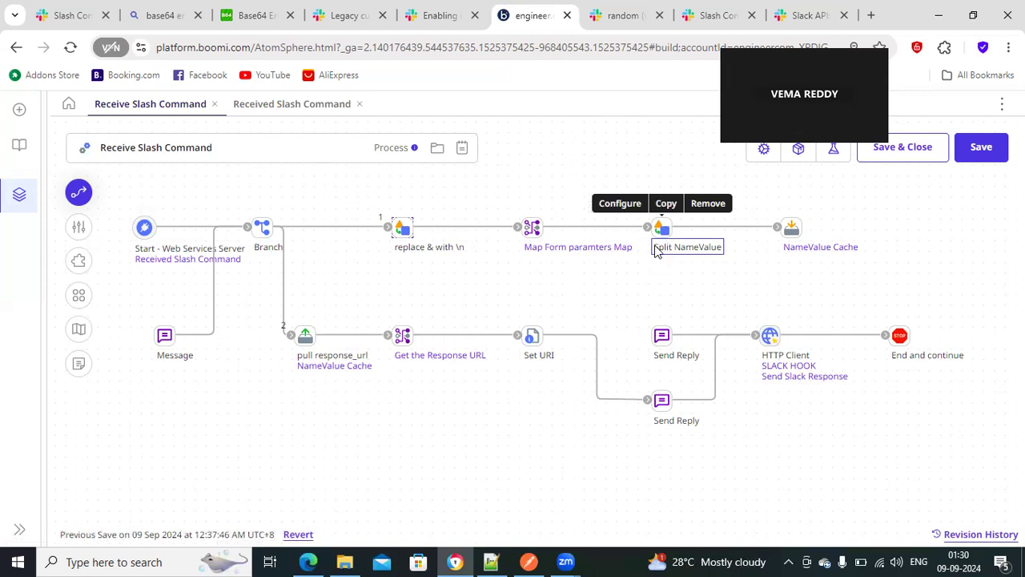
{"action": "mouse_move", "coordinate": [788, 240]}
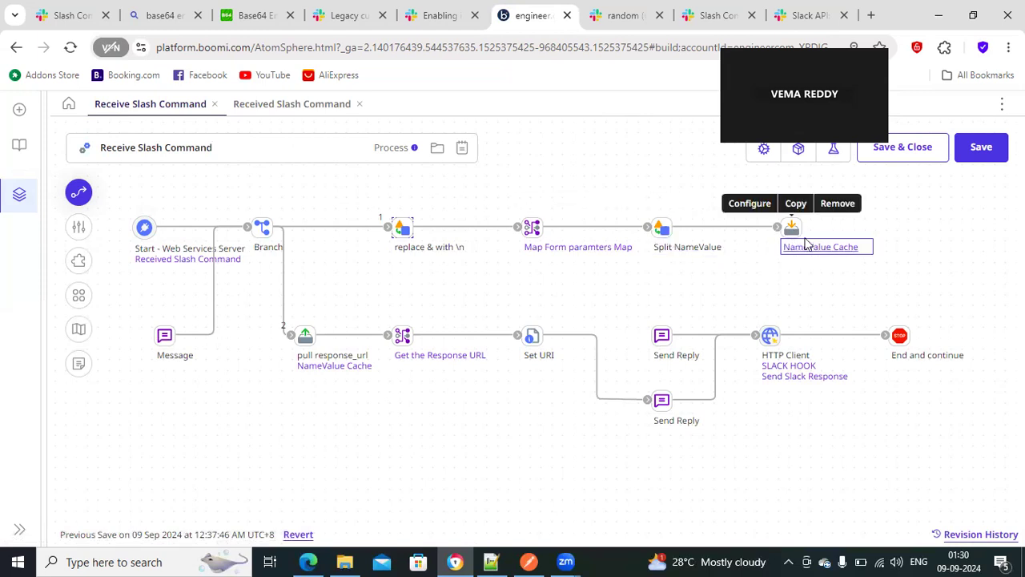
{"action": "left_click", "coordinate": [794, 248]}
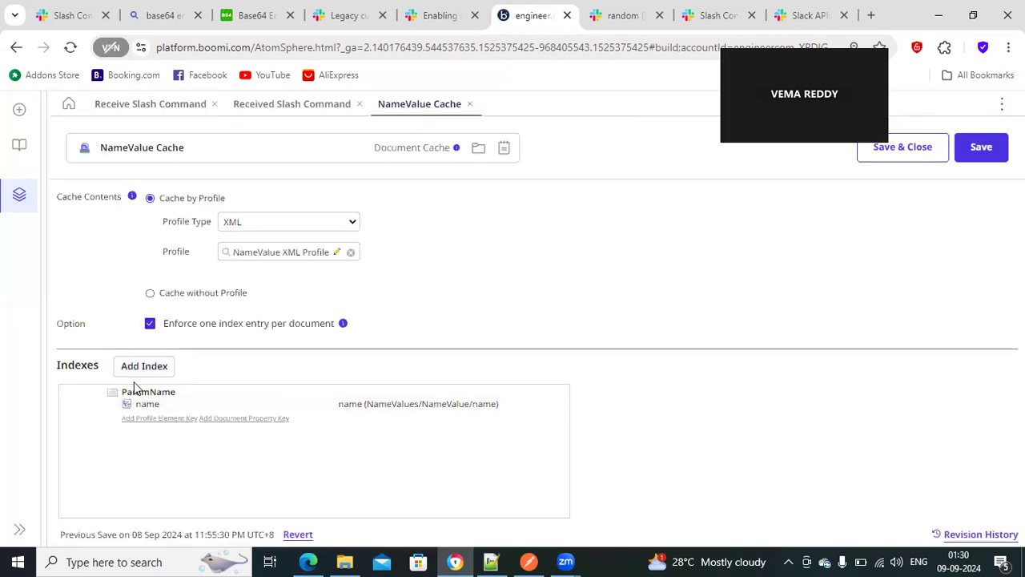
Step: Switch to Notepad++ and examine the payload's parameter names, from token to channel_name, that serve as the cache's index key
{"action": "left_click", "coordinate": [491, 561]}
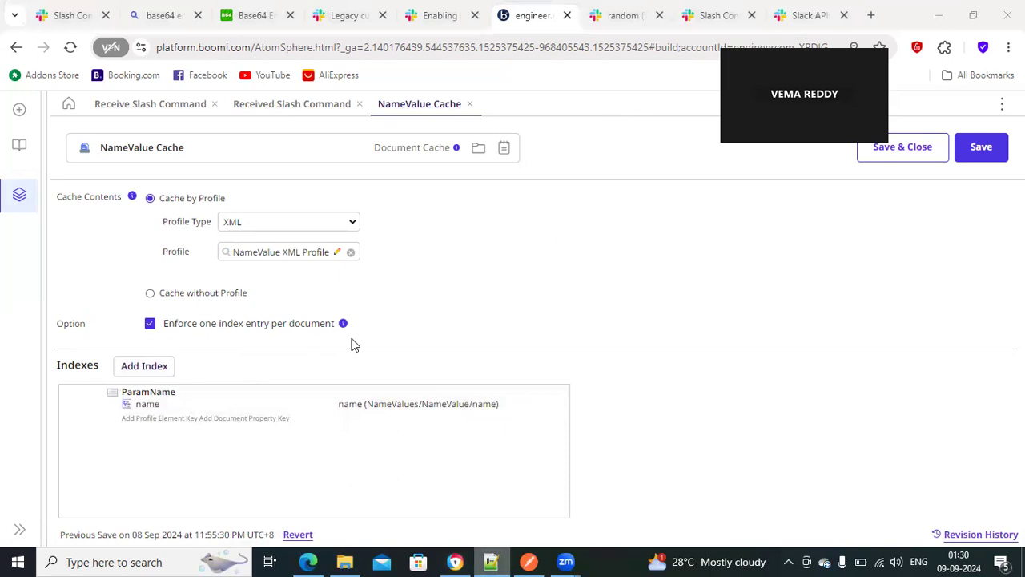
{"action": "left_click_drag", "start_coordinate": [76, 80], "coordinate": [83, 129]}
{"action": "left_click", "coordinate": [77, 116]}
{"action": "left_click", "coordinate": [77, 129]}
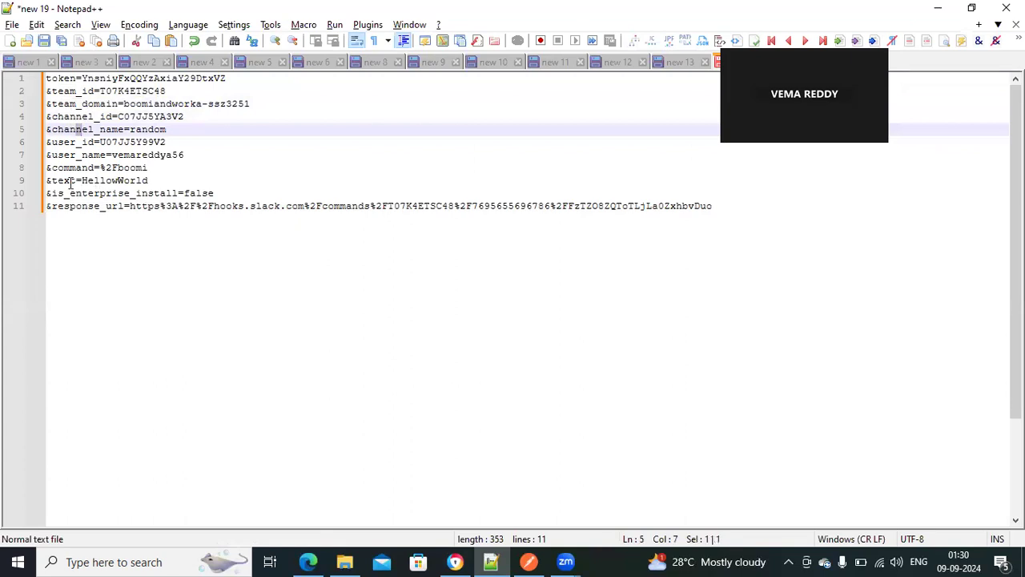
Step: Check the response_url parameter name in the payload, switch to Boomi, and close the NameValue Cache component
{"action": "left_click_drag", "start_coordinate": [51, 205], "coordinate": [125, 210]}
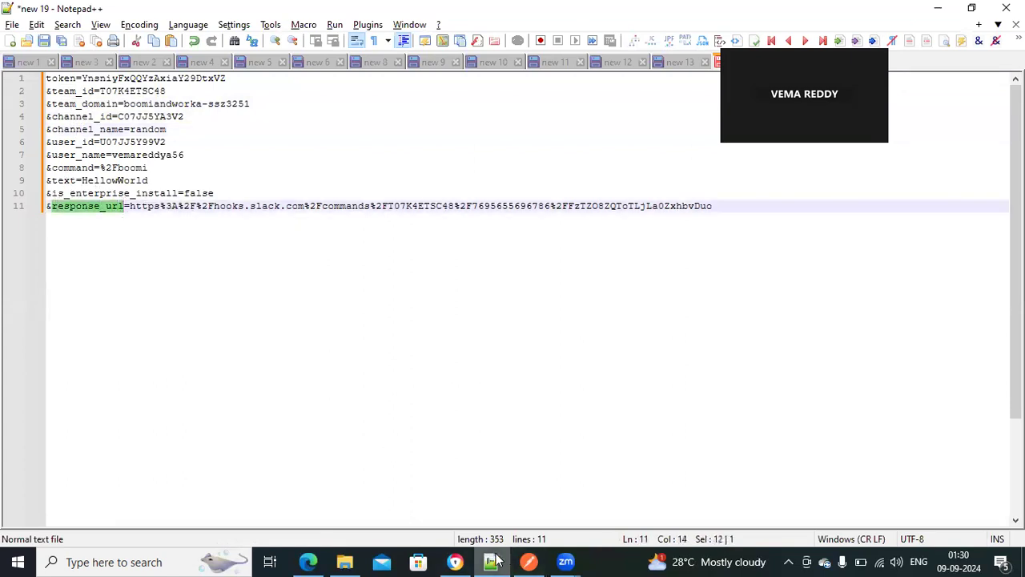
{"action": "left_click", "coordinate": [454, 562]}
{"action": "left_click", "coordinate": [471, 105]}
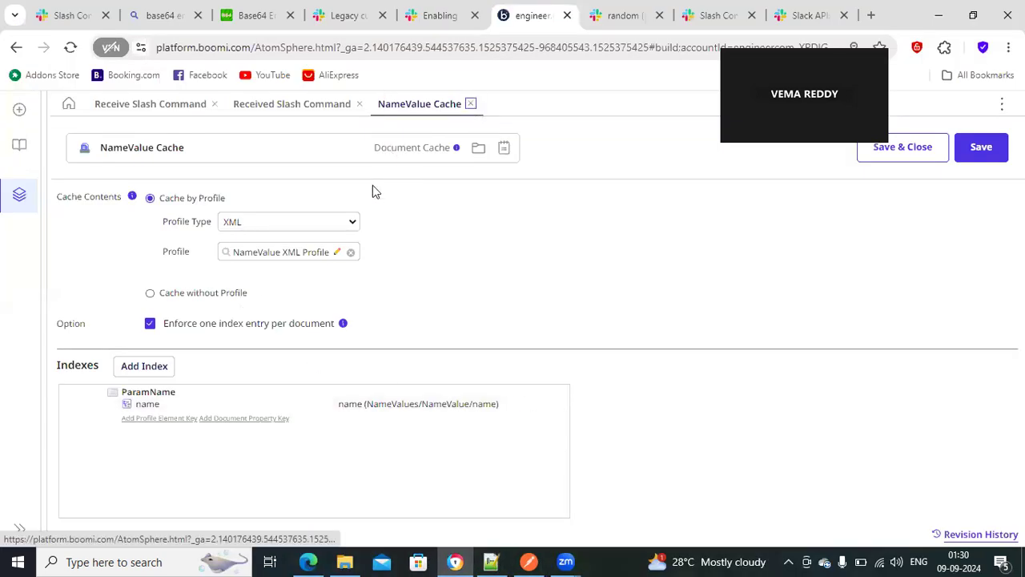
Step: Open the pull response_url shape on the second branch, review its static key value response_url, and close it without changes
{"action": "left_click", "coordinate": [306, 335]}
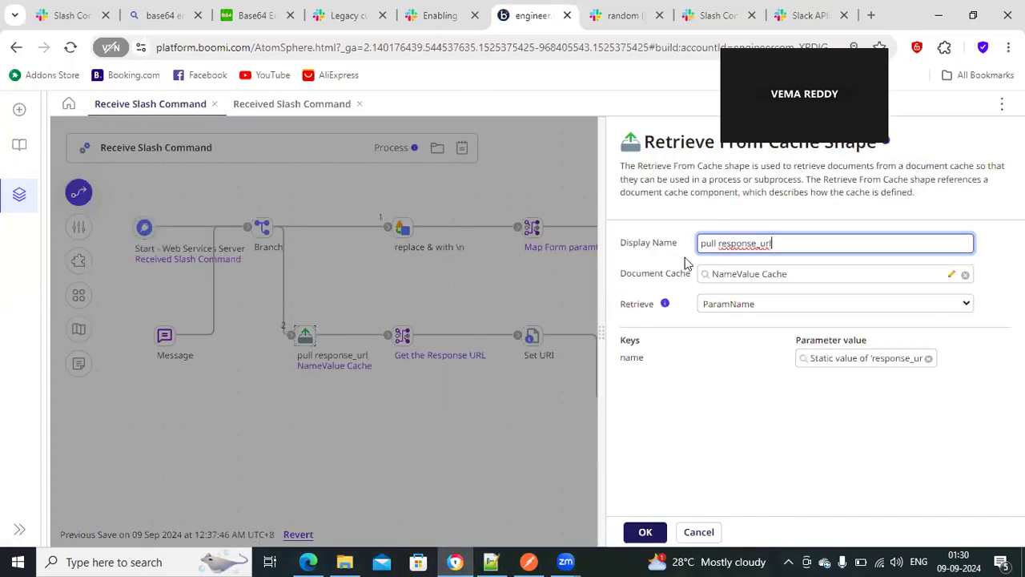
{"action": "left_click", "coordinate": [846, 358]}
{"action": "left_click", "coordinate": [487, 185]}
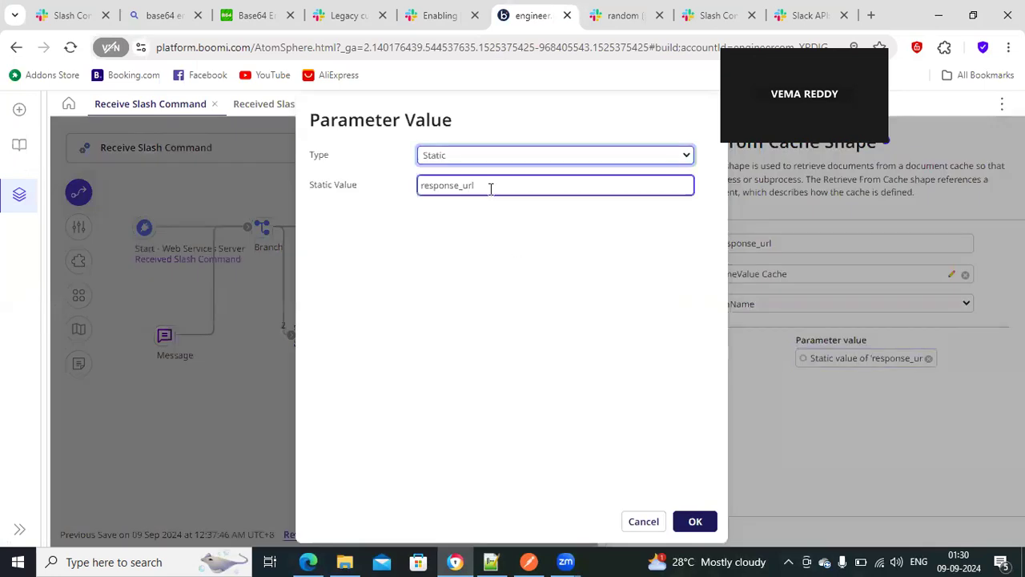
{"action": "left_click_drag", "start_coordinate": [487, 185], "coordinate": [385, 183]}
{"action": "left_click", "coordinate": [643, 522]}
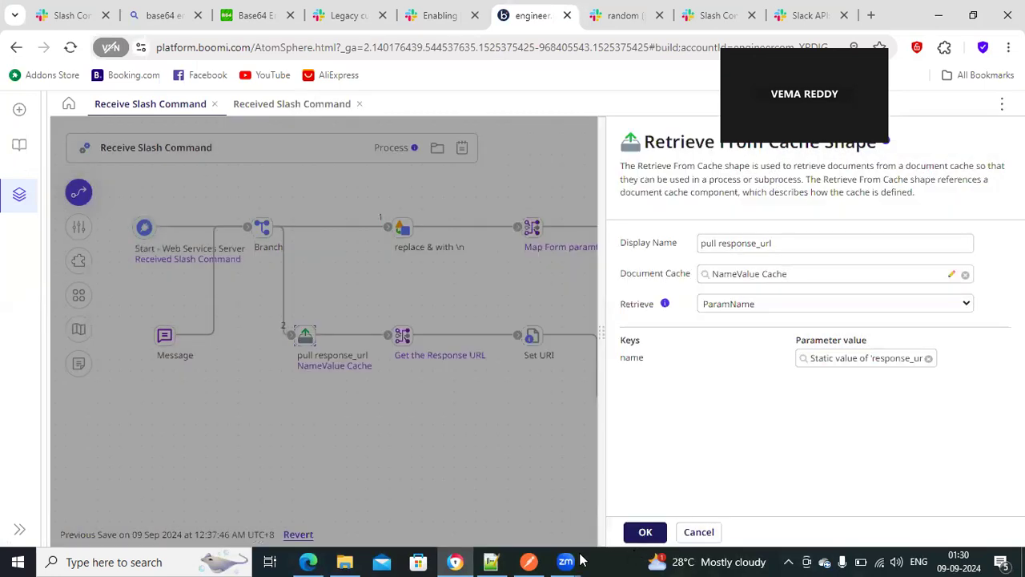
{"action": "left_click", "coordinate": [650, 495]}
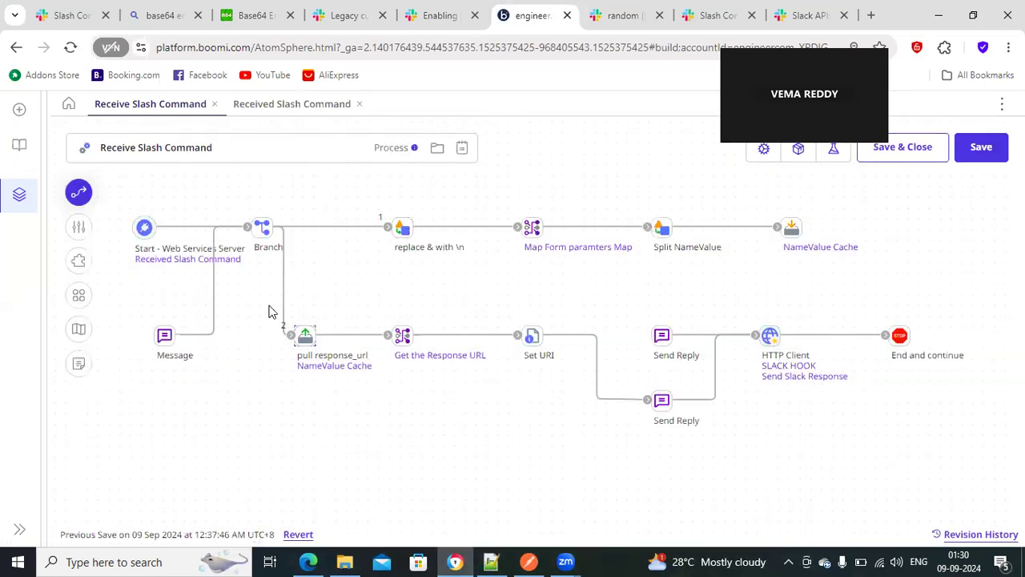
Step: Switch to Notepad++ and copy the encoded URL value of the response_url parameter on line 11
{"action": "left_click", "coordinate": [491, 561]}
{"action": "key", "text": "End"}
{"action": "left_click_drag", "start_coordinate": [64, 201], "coordinate": [105, 209]}
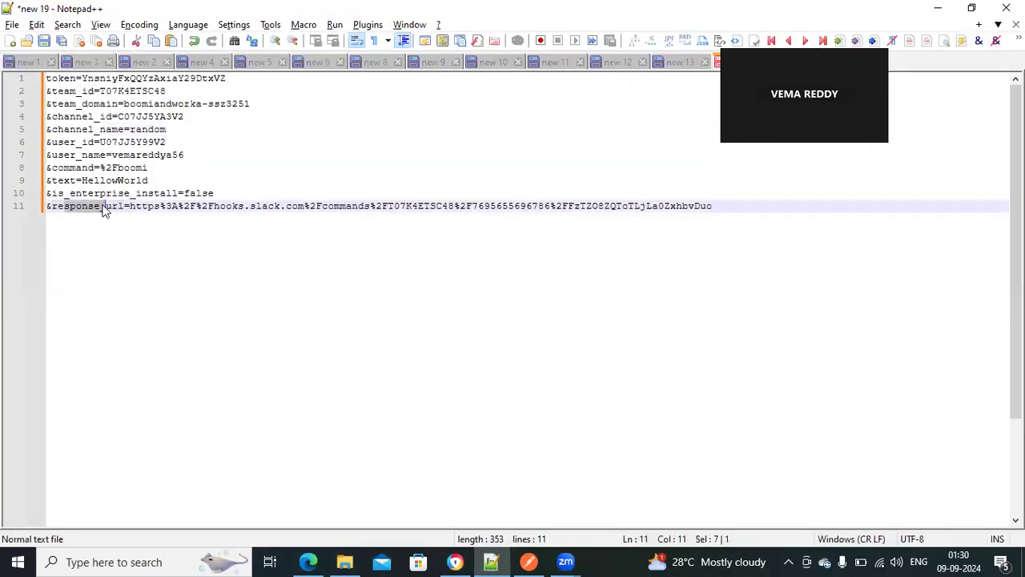
{"action": "double_click", "coordinate": [133, 205]}
{"action": "key", "text": "shift+End"}
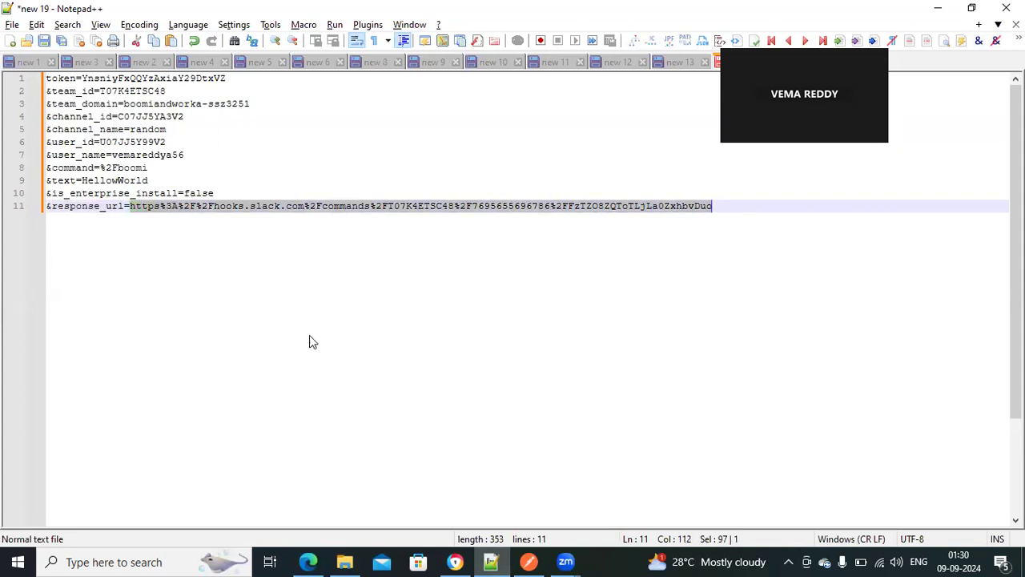
{"action": "key", "text": "End"}
{"action": "left_click_drag", "start_coordinate": [717, 207], "coordinate": [130, 206]}
{"action": "key", "text": "ctrl+c"}
Step: Switch to the browser, search the web for "burl decoder online", and open the URL Decode Online page of URLDecoder
{"action": "left_click", "coordinate": [455, 561]}
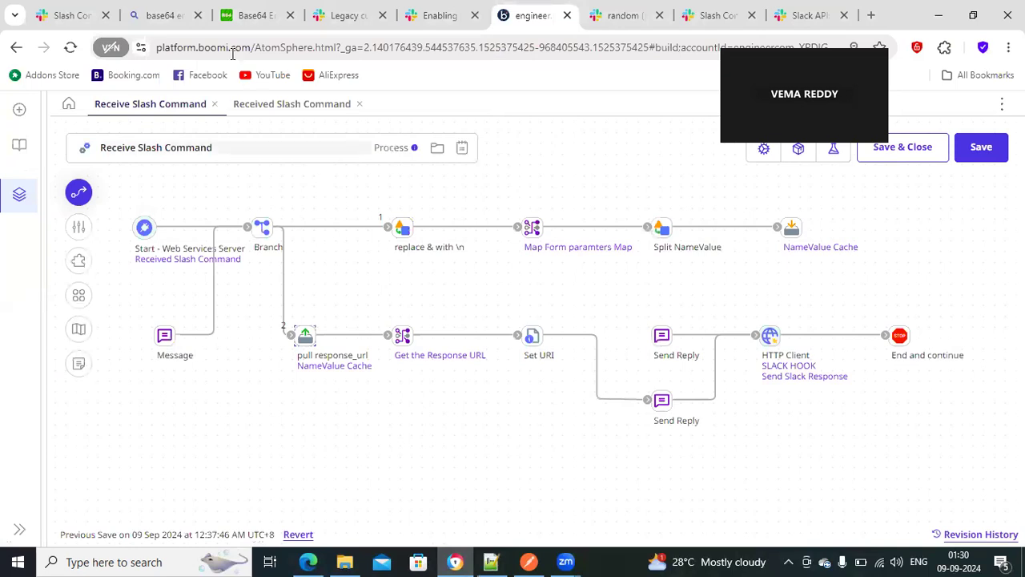
{"action": "left_click", "coordinate": [170, 18]}
{"action": "left_click", "coordinate": [217, 48]}
{"action": "type", "text": "bur"}
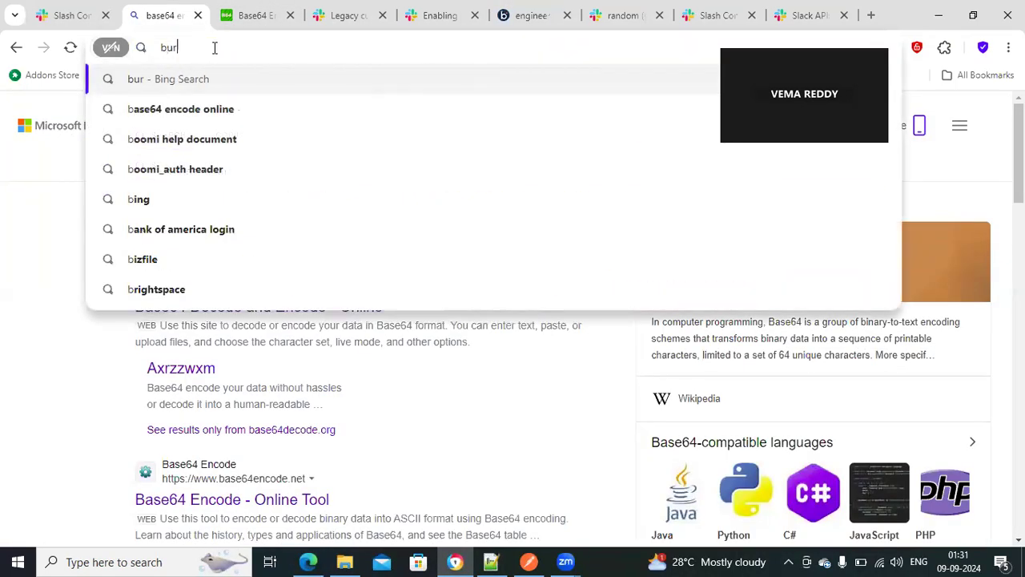
{"action": "type", "text": "l decode"}
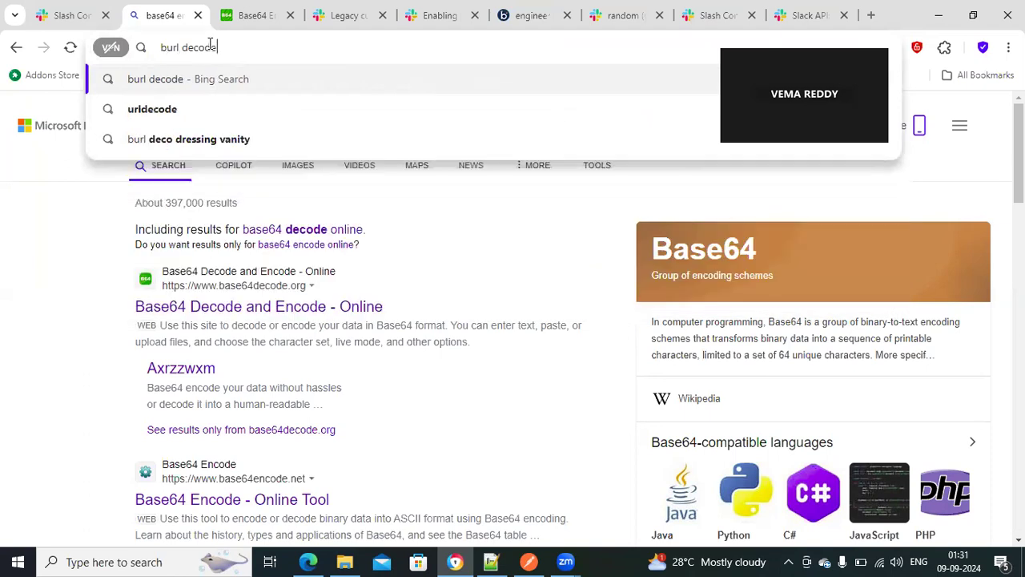
{"action": "type", "text": "r online"}
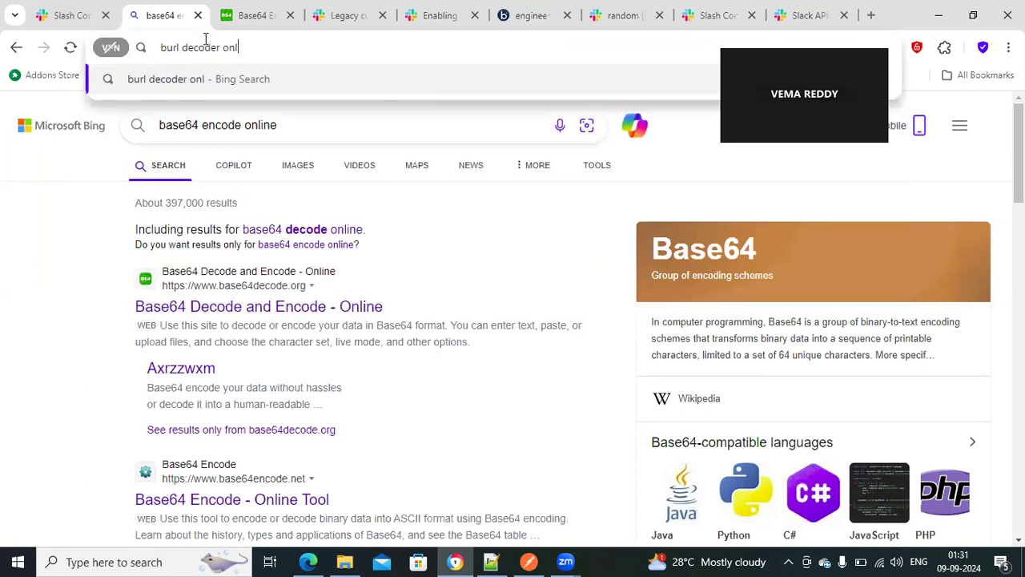
{"action": "key", "text": "Return"}
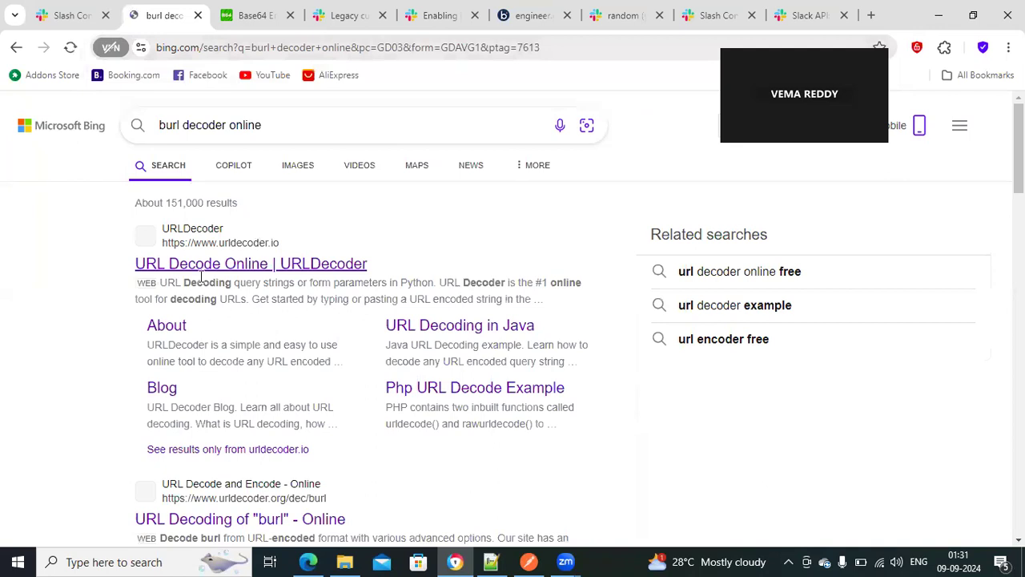
{"action": "left_click", "coordinate": [204, 266]}
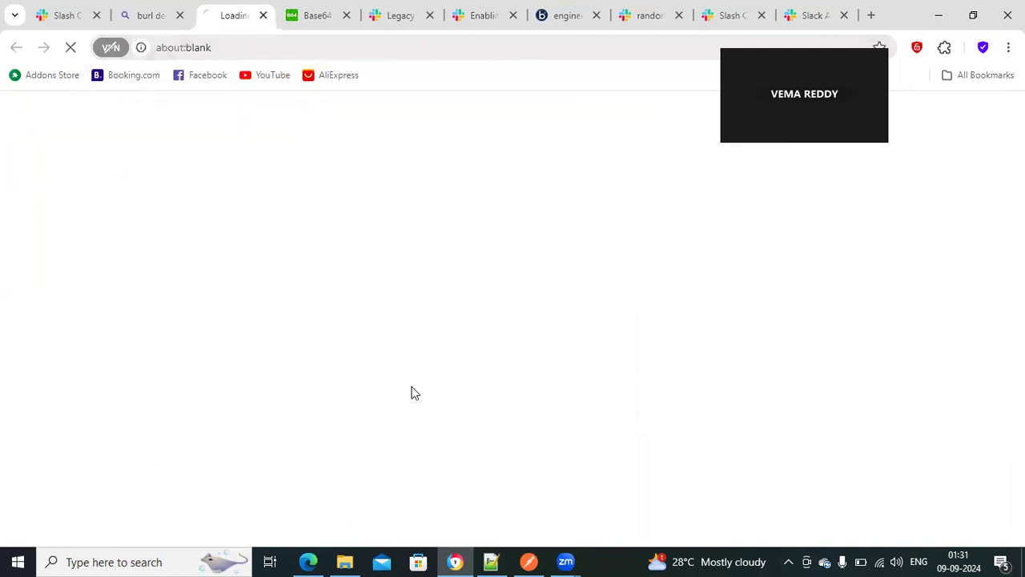
Step: Paste the copied response URL into URLDecoder to decode it
{"action": "key", "text": "ctrl+v"}
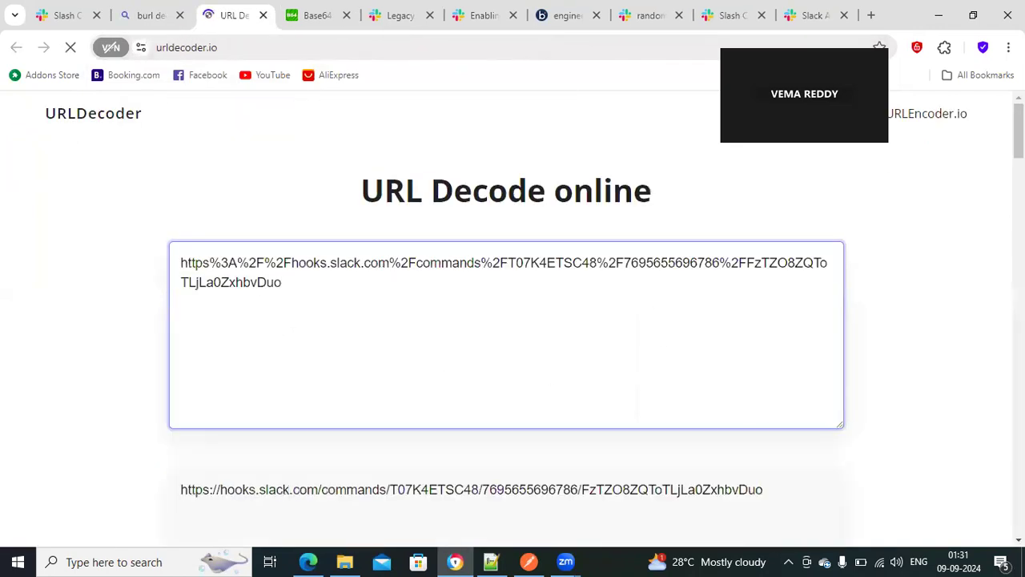
{"action": "scroll", "coordinate": [512, 320], "scroll_direction": "down", "scroll_amount": 5}
{"action": "scroll", "coordinate": [512, 321], "scroll_direction": "up", "scroll_amount": 2}
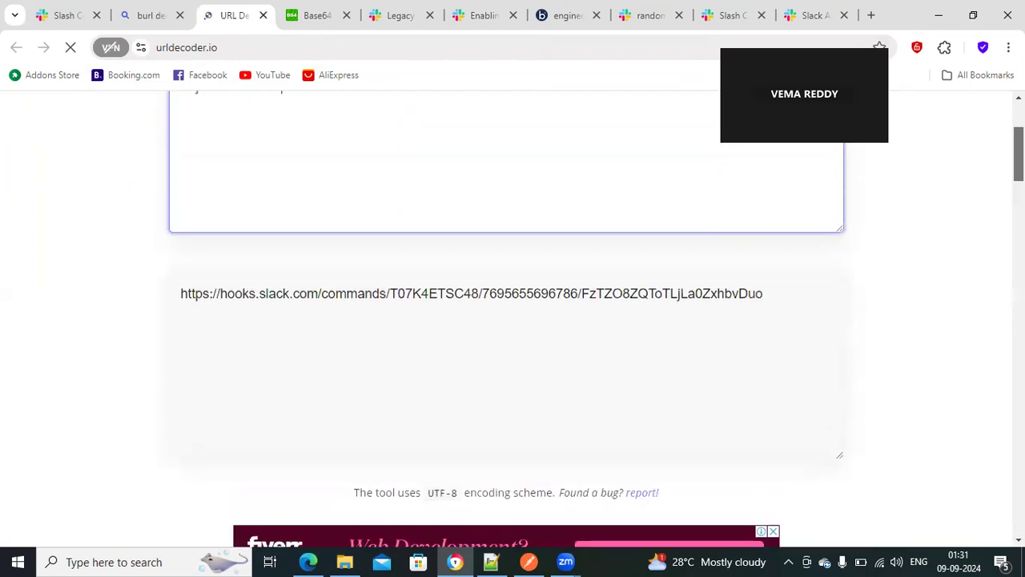
{"action": "scroll", "coordinate": [545, 320], "scroll_direction": "up", "scroll_amount": 1}
Step: Examine the decoded response URL against the encoded input, distinguishing the hooks.slack.com host from the path after it
{"action": "left_click", "coordinate": [221, 334]}
{"action": "key", "text": "ctrl+a"}
{"action": "left_click", "coordinate": [265, 337]}
{"action": "left_click_drag", "start_coordinate": [288, 137], "coordinate": [194, 107]}
{"action": "left_click", "coordinate": [183, 339]}
{"action": "key", "text": "ctrl+a"}
{"action": "left_click", "coordinate": [309, 336]}
{"action": "left_click_drag", "start_coordinate": [319, 339], "coordinate": [773, 345]}
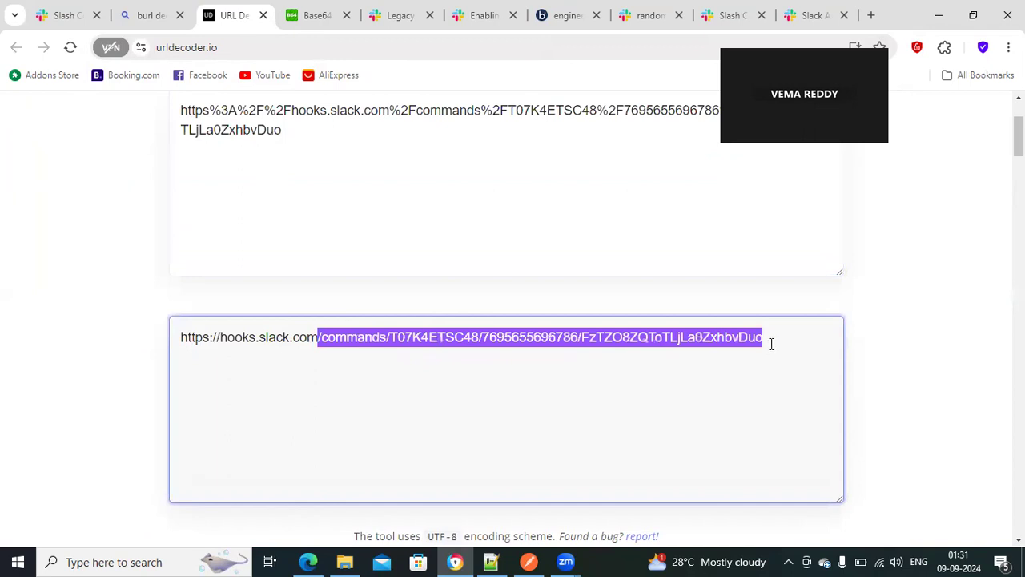
{"action": "key", "text": "ctrl+a"}
{"action": "left_click", "coordinate": [318, 337]}
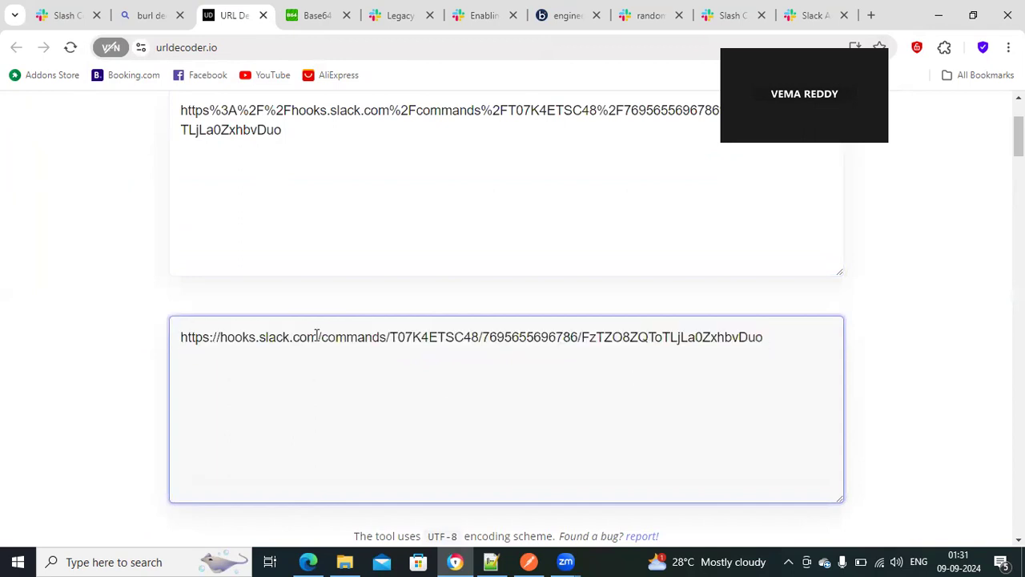
{"action": "left_click_drag", "start_coordinate": [317, 336], "coordinate": [178, 336]}
{"action": "key", "text": "ctrl+a"}
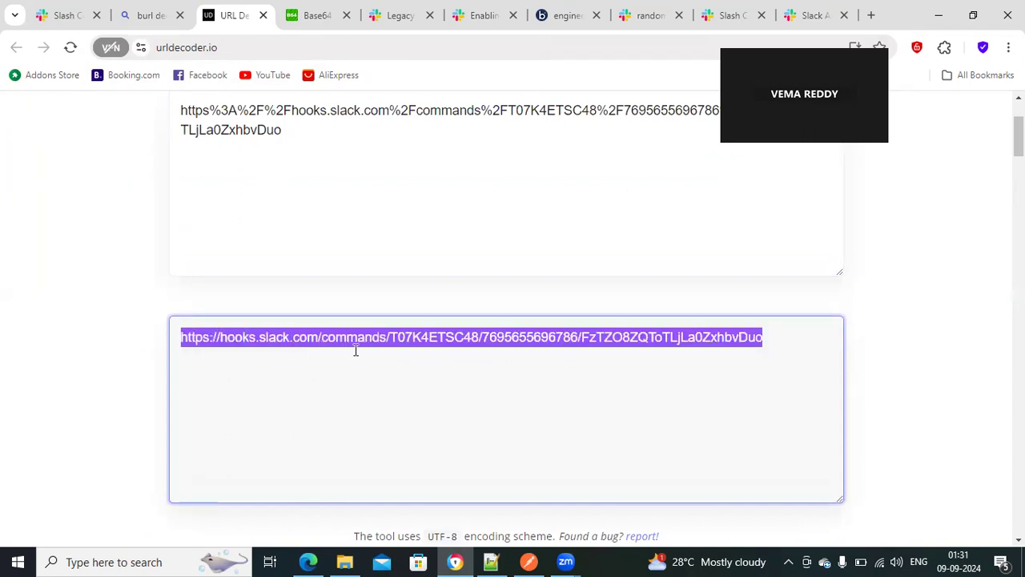
{"action": "left_click", "coordinate": [323, 336]}
Step: Switch to Notepad++ and compare the response_url line with the other payload parameters, from token to is_enterprise_install
{"action": "left_click", "coordinate": [490, 561]}
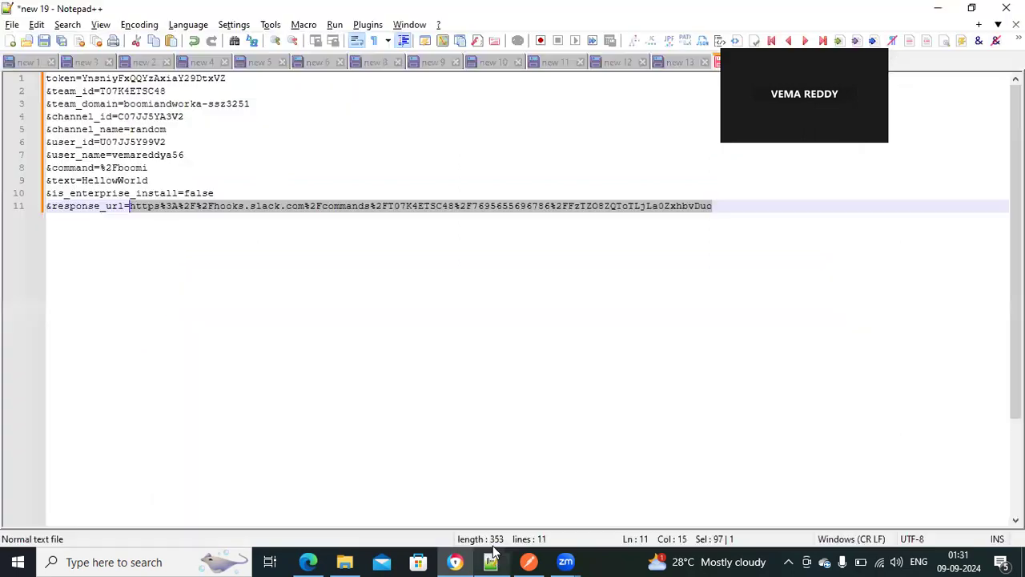
{"action": "left_click_drag", "start_coordinate": [52, 206], "coordinate": [104, 207]}
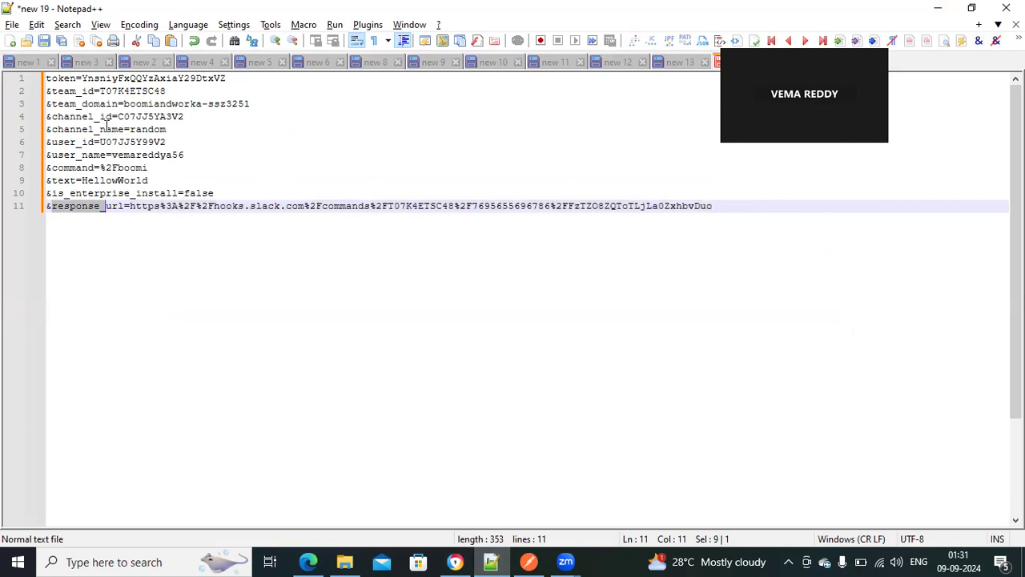
{"action": "left_click_drag", "start_coordinate": [47, 78], "coordinate": [213, 193]}
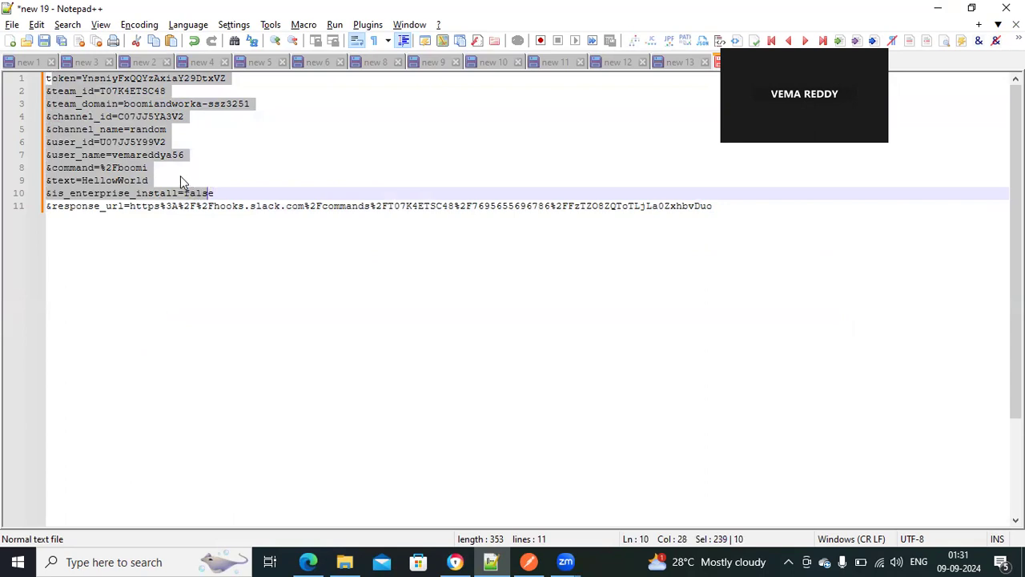
{"action": "left_click", "coordinate": [217, 181]}
{"action": "left_click", "coordinate": [220, 194]}
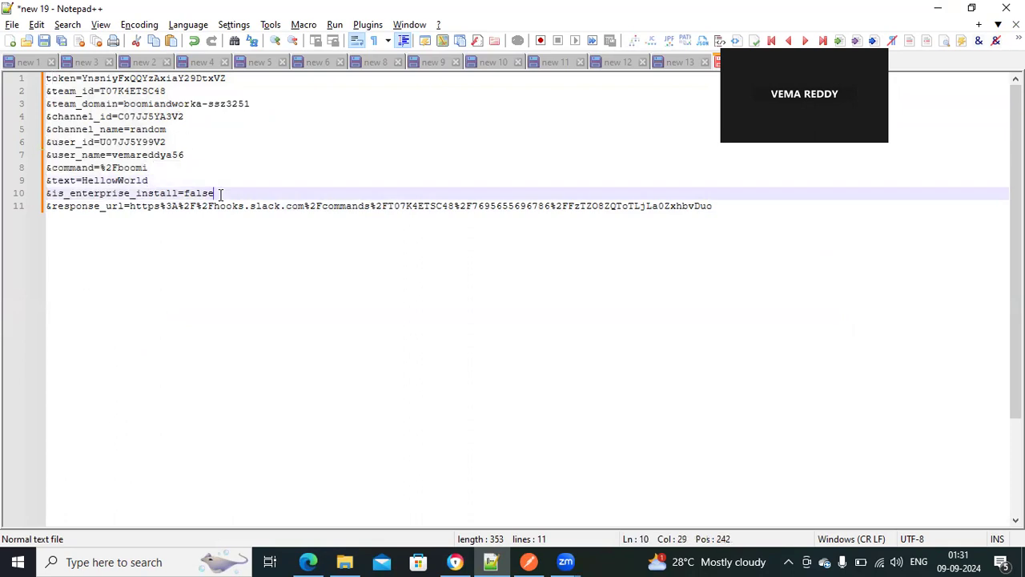
{"action": "left_click_drag", "start_coordinate": [220, 193], "coordinate": [46, 72]}
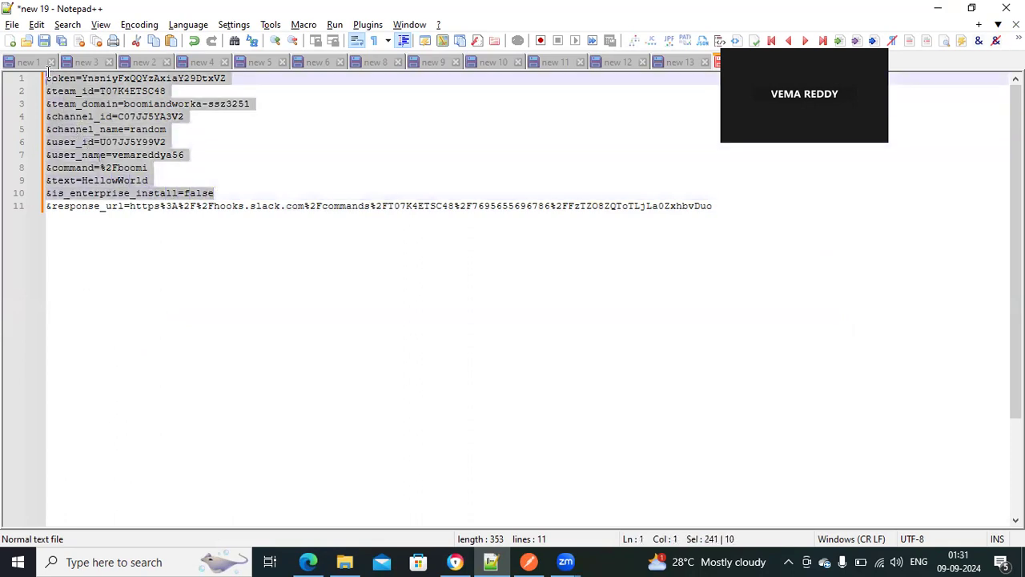
{"action": "left_click", "coordinate": [87, 141]}
{"action": "left_click_drag", "start_coordinate": [53, 206], "coordinate": [409, 345]}
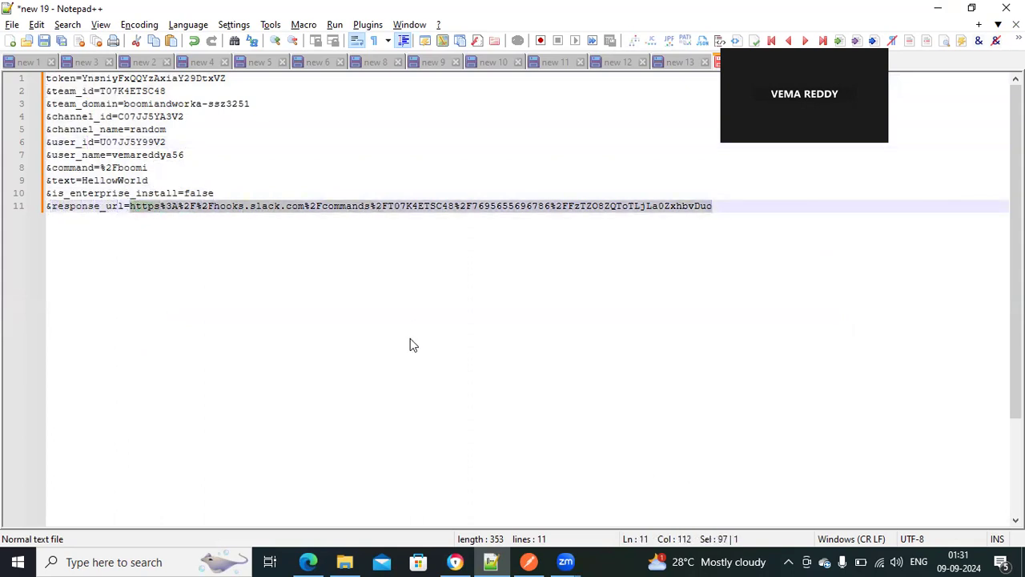
Step: Return to URLDecoder and examine the hooks.slack.com host and the part following commands/ in the decoded URL
{"action": "left_click", "coordinate": [490, 561]}
{"action": "left_click", "coordinate": [259, 349]}
{"action": "left_click_drag", "start_coordinate": [222, 338], "coordinate": [318, 336]}
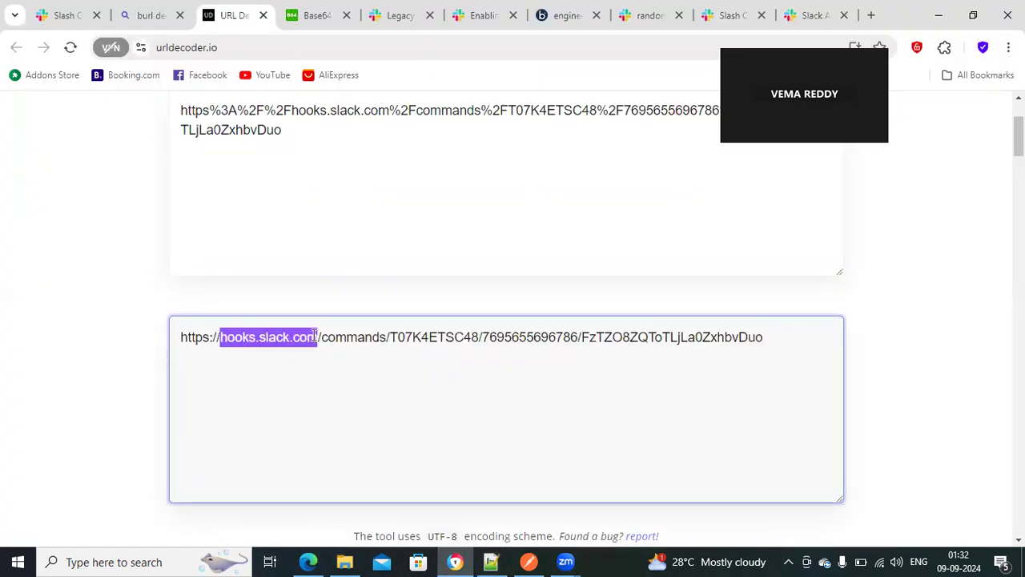
{"action": "key", "text": "ctrl+a"}
{"action": "left_click", "coordinate": [424, 342]}
{"action": "left_click_drag", "start_coordinate": [389, 337], "coordinate": [766, 338]}
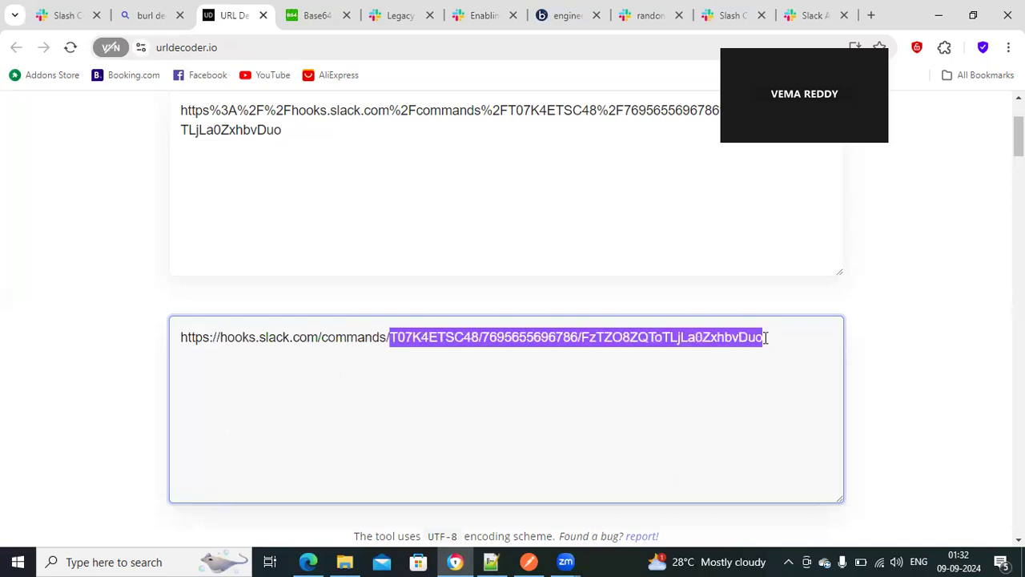
{"action": "key", "text": "ctrl+a"}
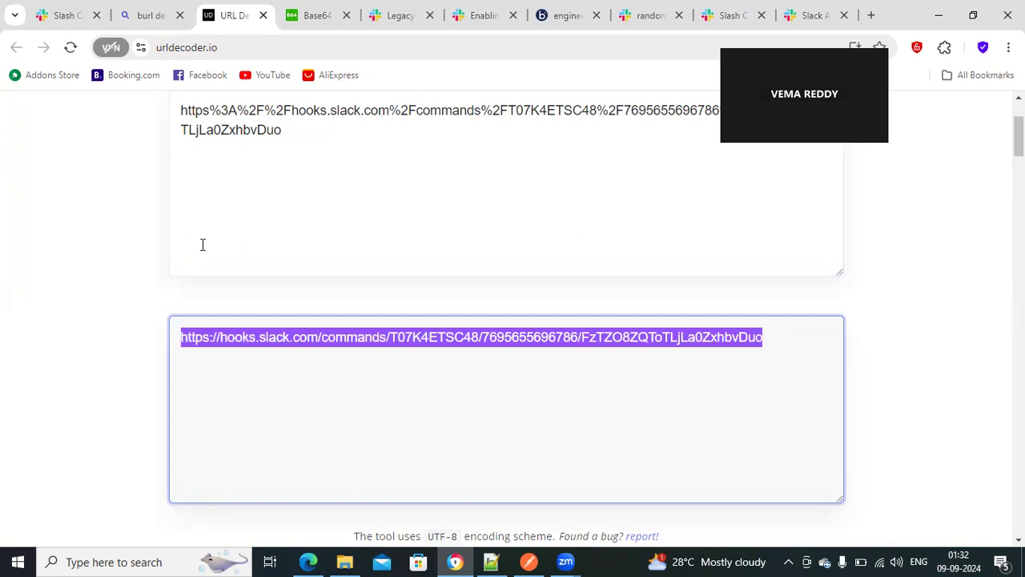
Step: Switch to Boomi, open the Get the Response URL map, and expand the Elements node of the Single Element profile
{"action": "left_click", "coordinate": [542, 24]}
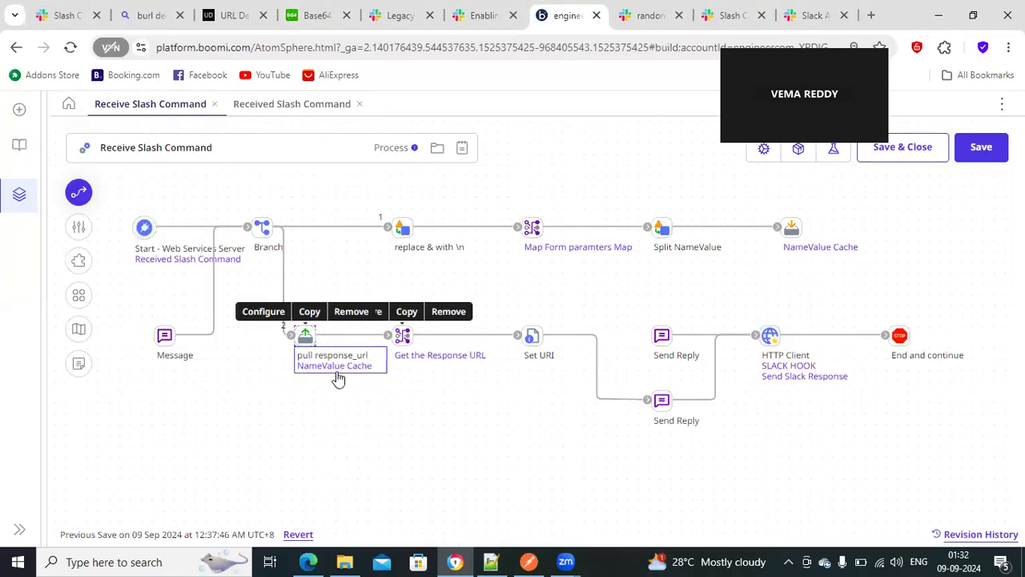
{"action": "left_click", "coordinate": [417, 359]}
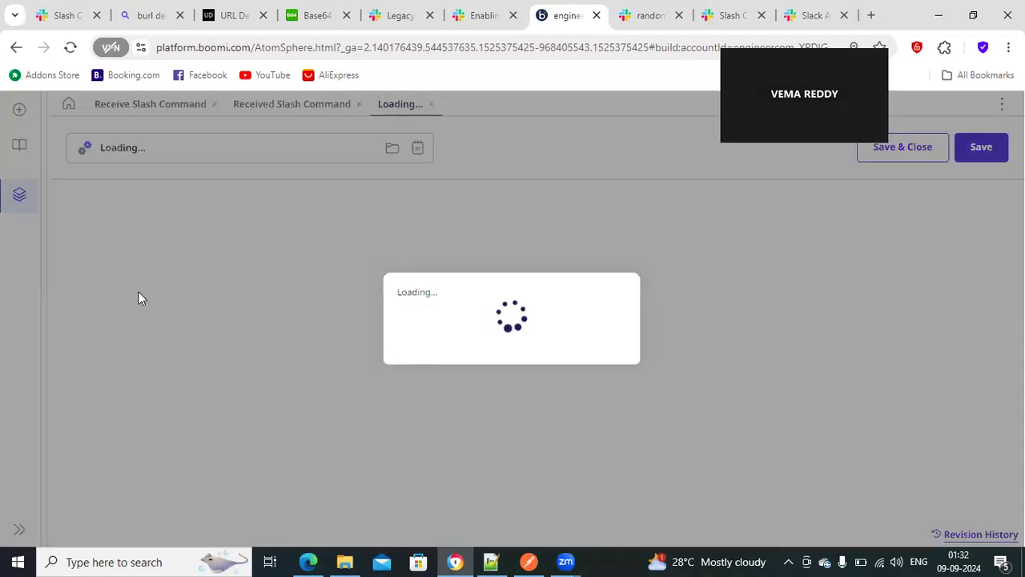
{"action": "left_click", "coordinate": [69, 245]}
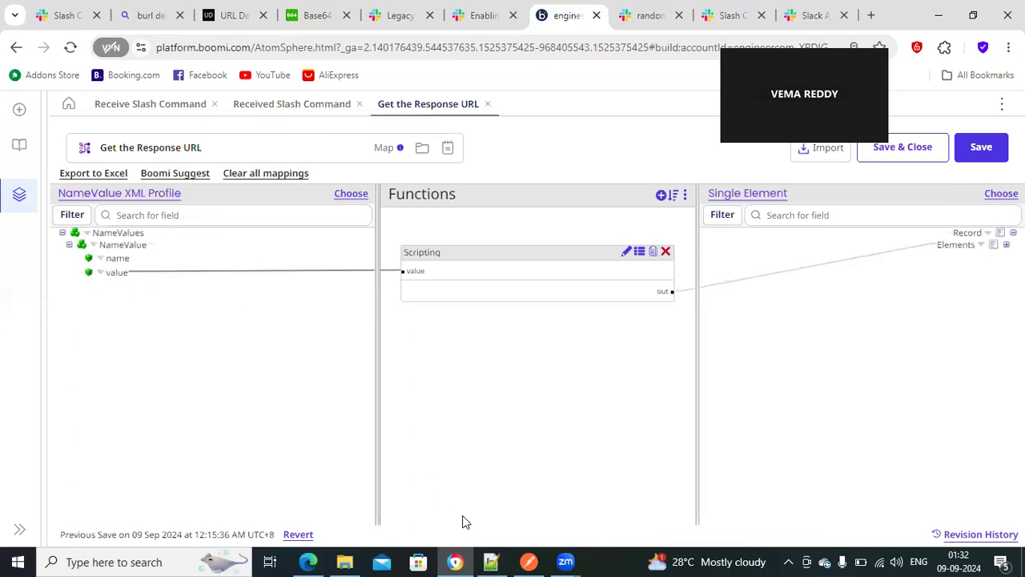
{"action": "left_click", "coordinate": [1006, 244]}
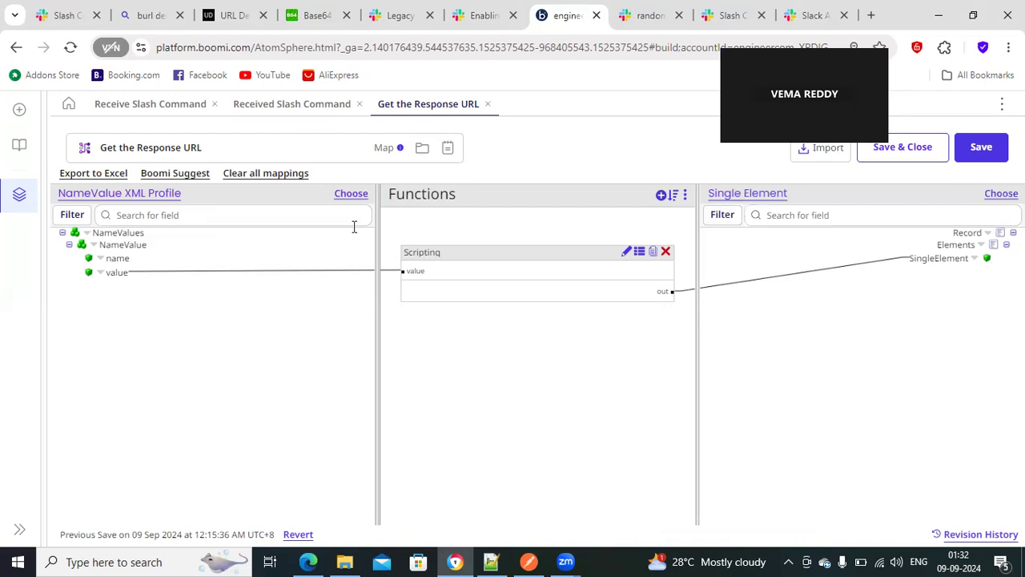
Step: Check the commands path of response_url in Notepad++, and open the map's Groovy 2.4 Scripting function in the script editor
{"action": "key", "text": "alt+Tab"}
{"action": "left_click_drag", "start_coordinate": [322, 206], "coordinate": [775, 206]}
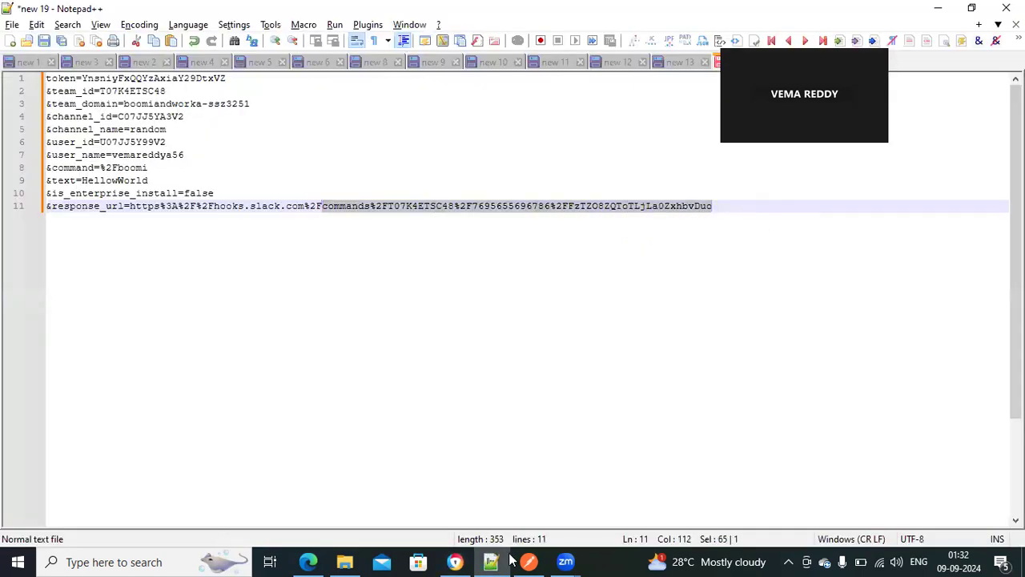
{"action": "key", "text": "alt+Tab"}
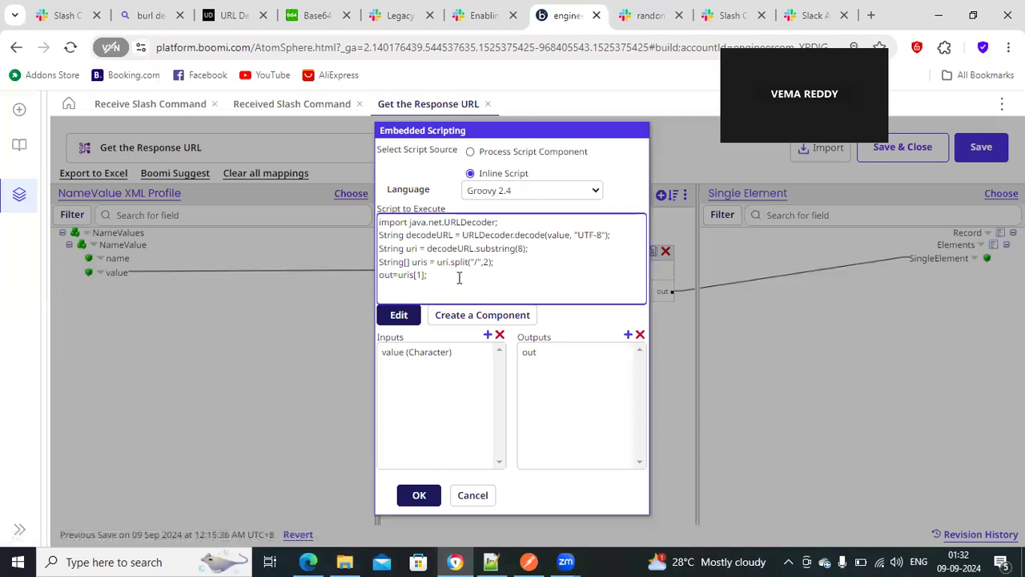
{"action": "left_click", "coordinate": [396, 315]}
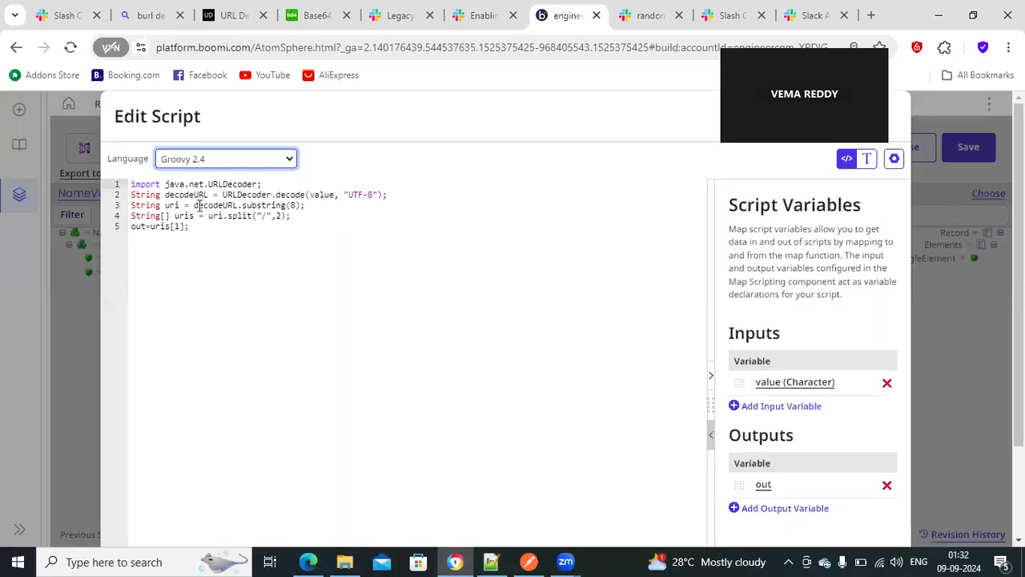
Step: Examine the script's URLDecoder.decode(value, "UTF-8") call, and compare the encoded and decoded URLs in URLDecoder
{"action": "left_click_drag", "start_coordinate": [225, 194], "coordinate": [396, 196]}
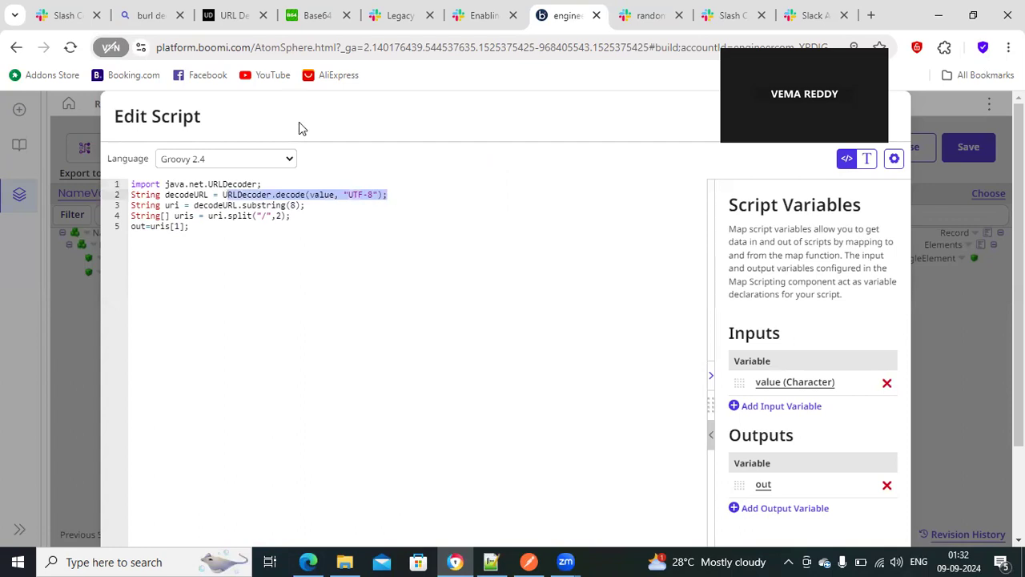
{"action": "left_click", "coordinate": [233, 18]}
{"action": "left_click", "coordinate": [232, 342]}
{"action": "left_click_drag", "start_coordinate": [183, 334], "coordinate": [765, 337]}
{"action": "left_click_drag", "start_coordinate": [320, 169], "coordinate": [182, 105]}
{"action": "left_click_drag", "start_coordinate": [181, 338], "coordinate": [777, 345]}
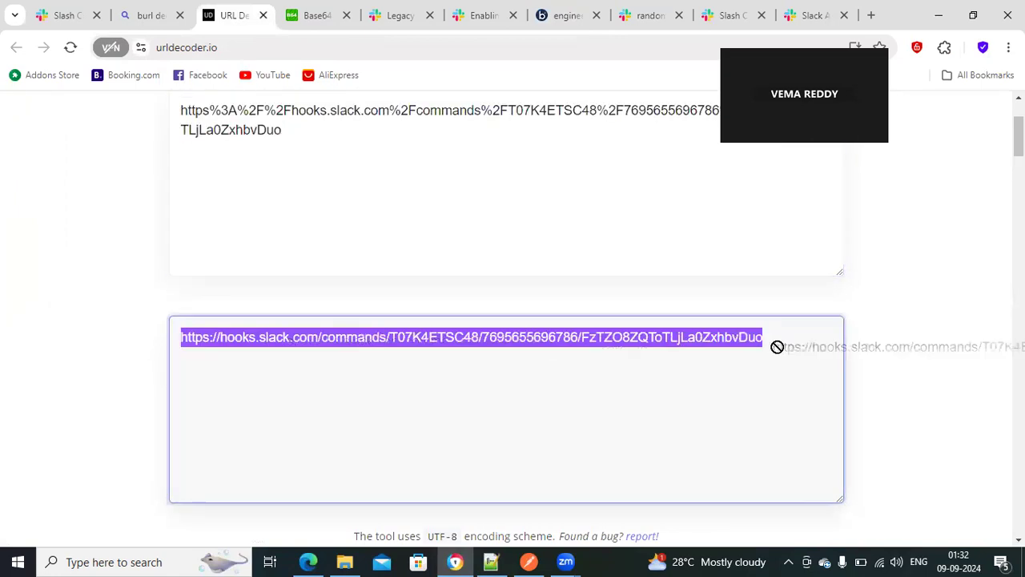
Step: Return to Boomi and examine the decodeURL.substring(8) call on line 3 of the Groovy script
{"action": "left_click", "coordinate": [565, 18]}
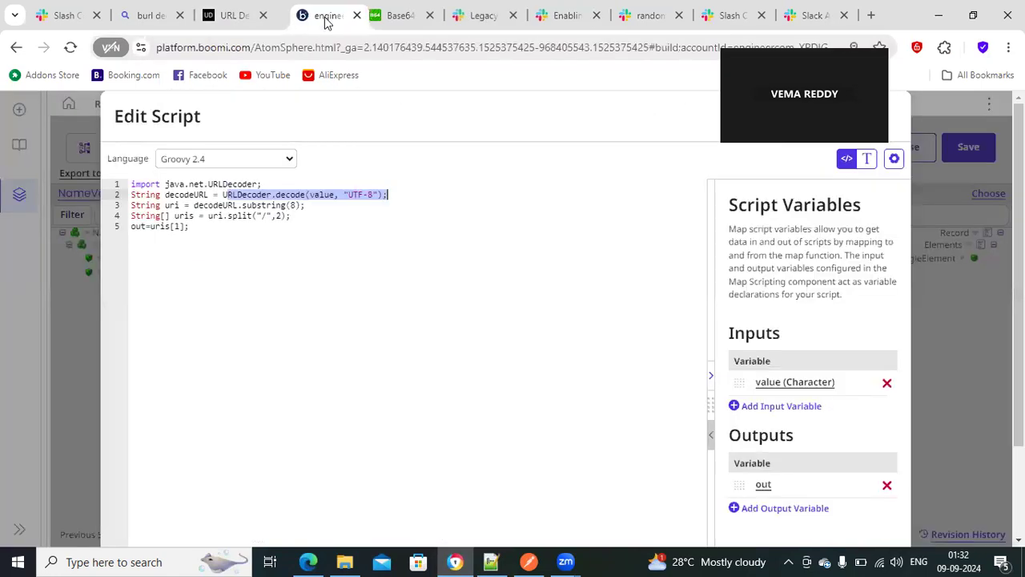
{"action": "left_click", "coordinate": [201, 208]}
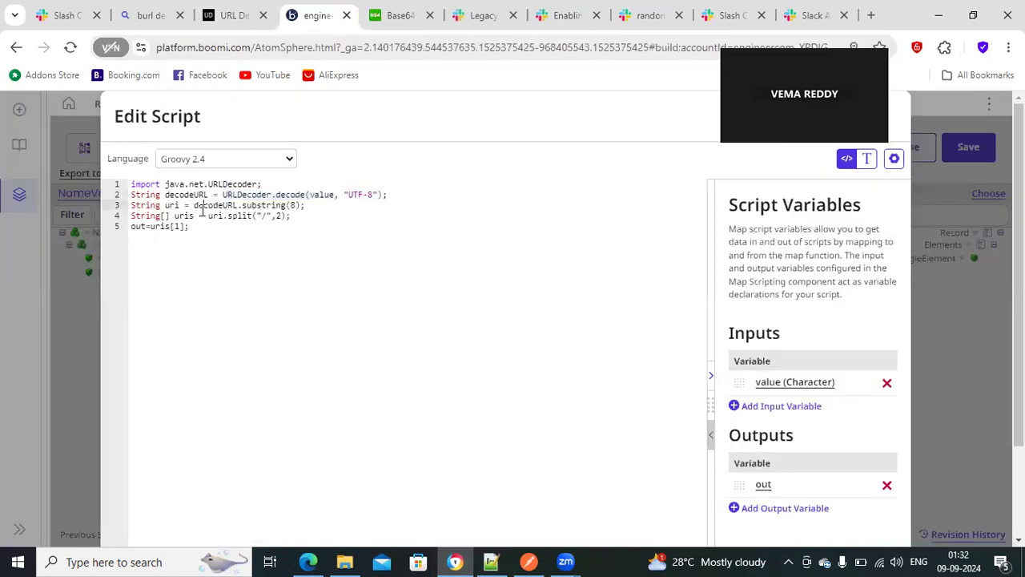
{"action": "double_click", "coordinate": [292, 205]}
{"action": "left_click_drag", "start_coordinate": [251, 205], "coordinate": [310, 205]}
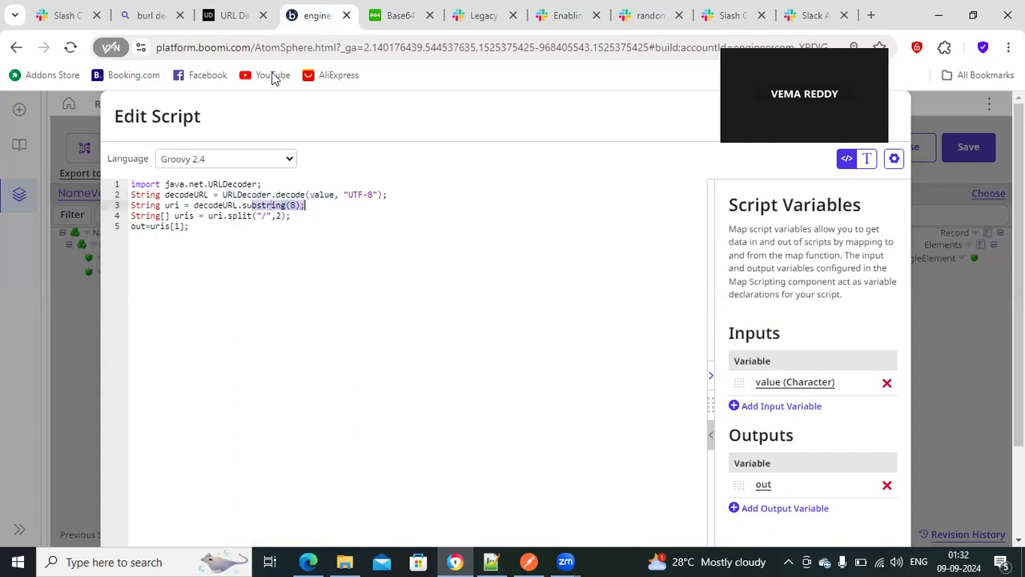
{"action": "left_click", "coordinate": [231, 18]}
{"action": "left_click", "coordinate": [183, 336]}
{"action": "left_click_drag", "start_coordinate": [181, 337], "coordinate": [210, 337]}
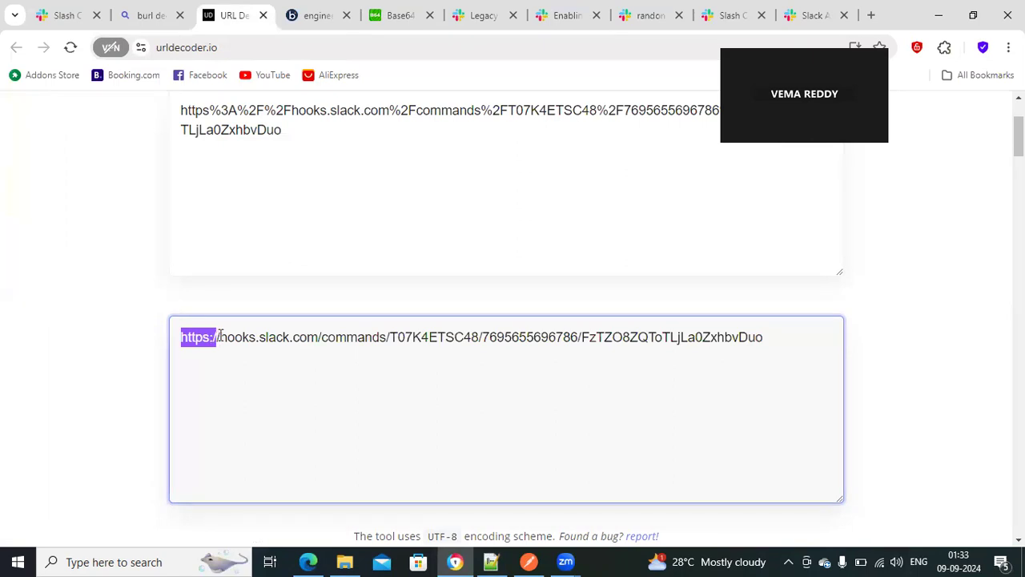
{"action": "triple_click", "coordinate": [220, 336]}
{"action": "left_click", "coordinate": [222, 341]}
{"action": "left_click_drag", "start_coordinate": [221, 337], "coordinate": [765, 353]}
{"action": "key", "text": "ctrl+a"}
{"action": "left_click", "coordinate": [216, 365]}
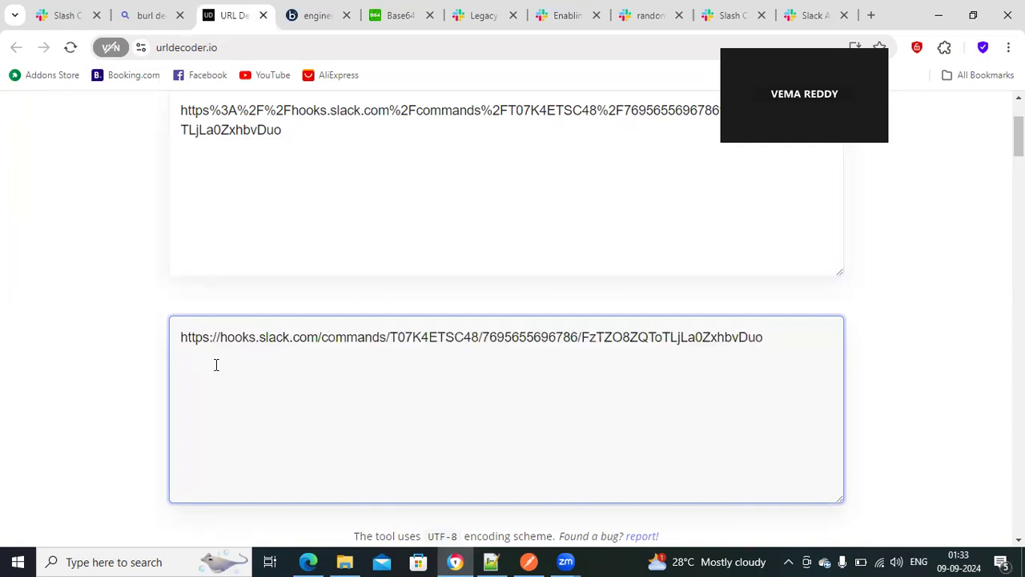
{"action": "left_click_drag", "start_coordinate": [221, 337], "coordinate": [762, 342]}
{"action": "key", "text": "ctrl+a"}
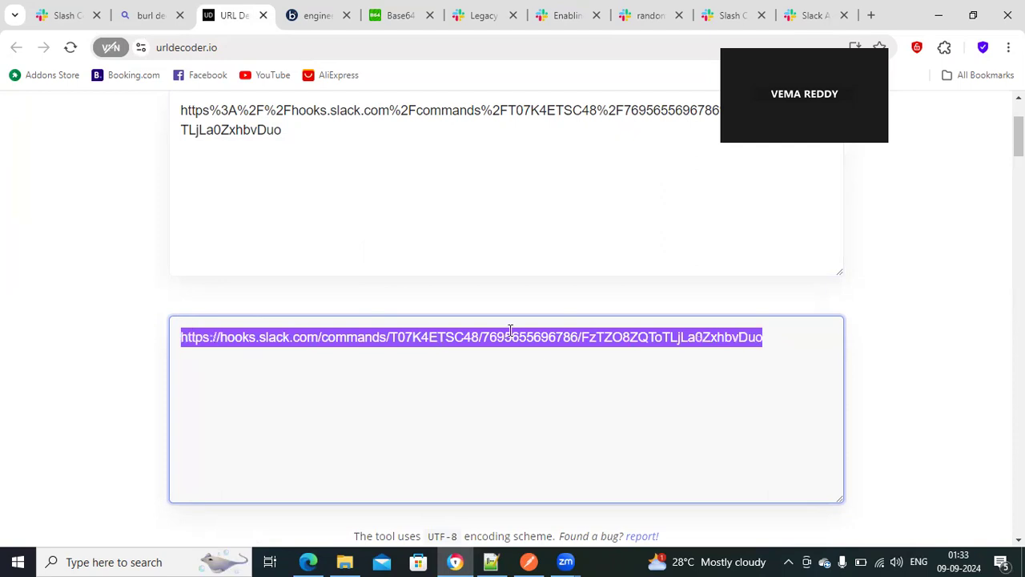
{"action": "left_click", "coordinate": [222, 343]}
{"action": "left_click_drag", "start_coordinate": [222, 340], "coordinate": [763, 336]}
{"action": "key", "text": "ctrl+a"}
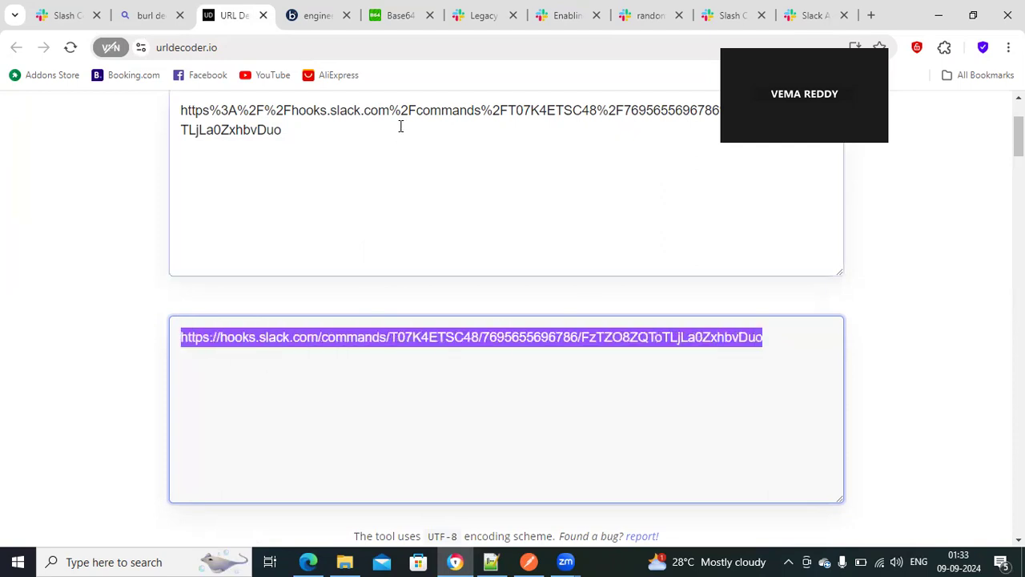
Step: Switch back to Boomi and examine the substring assignment and the uri.split("/",2) call in the Groovy script
{"action": "left_click", "coordinate": [308, 18]}
{"action": "left_click", "coordinate": [185, 205]}
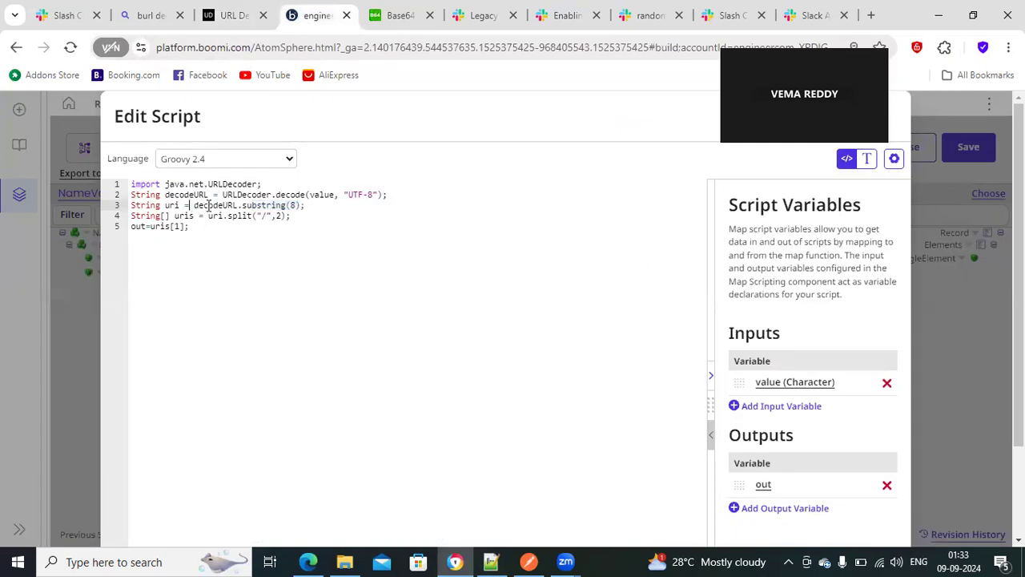
{"action": "key", "text": "shift+End"}
{"action": "left_click", "coordinate": [191, 205]}
{"action": "left_click_drag", "start_coordinate": [192, 205], "coordinate": [322, 206]}
{"action": "left_click_drag", "start_coordinate": [208, 216], "coordinate": [286, 216]}
{"action": "left_click", "coordinate": [276, 217]}
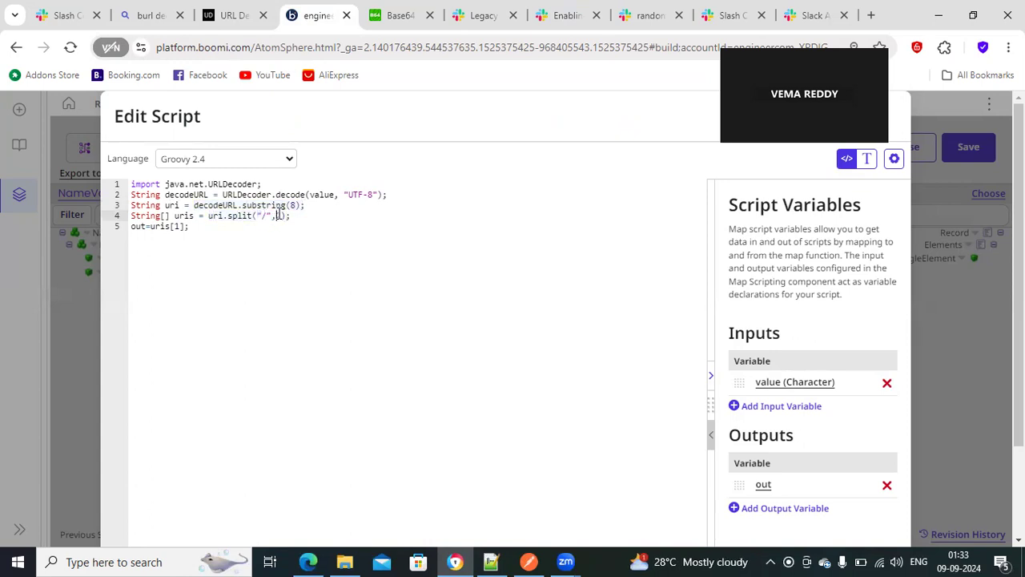
Step: Switch to URLDecoder and examine how the first slash separates hooks.slack.com from the commands path in the decoded URL
{"action": "left_click", "coordinate": [228, 24]}
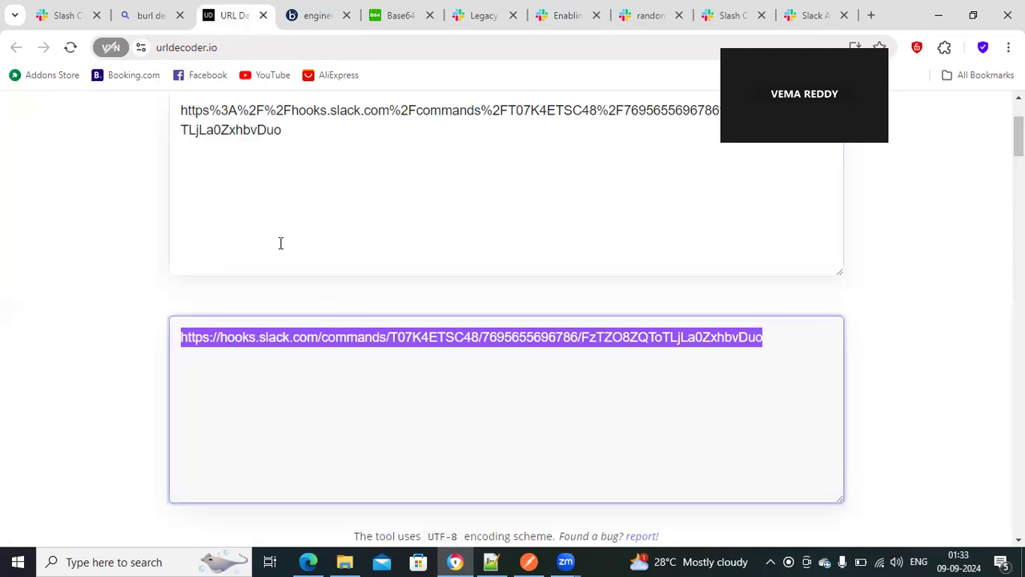
{"action": "left_click", "coordinate": [350, 338]}
{"action": "left_click_drag", "start_coordinate": [216, 337], "coordinate": [318, 336]}
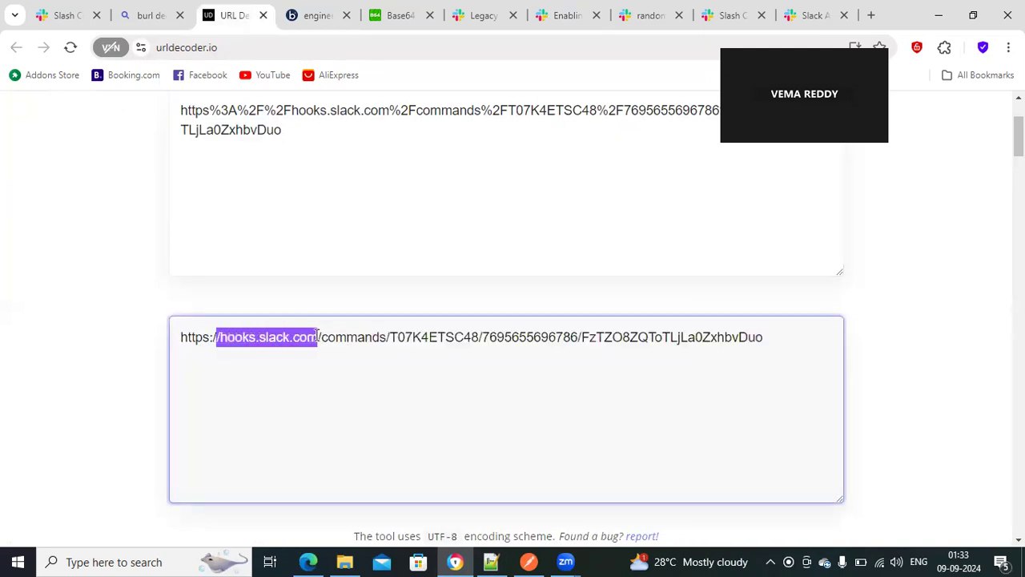
{"action": "triple_click", "coordinate": [330, 337]}
{"action": "left_click", "coordinate": [312, 338]}
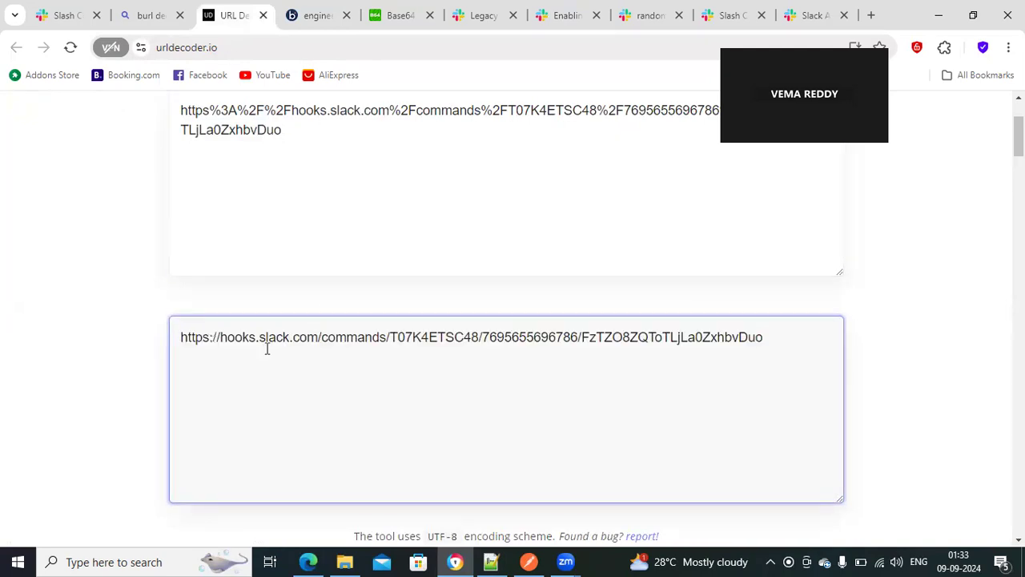
{"action": "left_click_drag", "start_coordinate": [219, 336], "coordinate": [318, 338]}
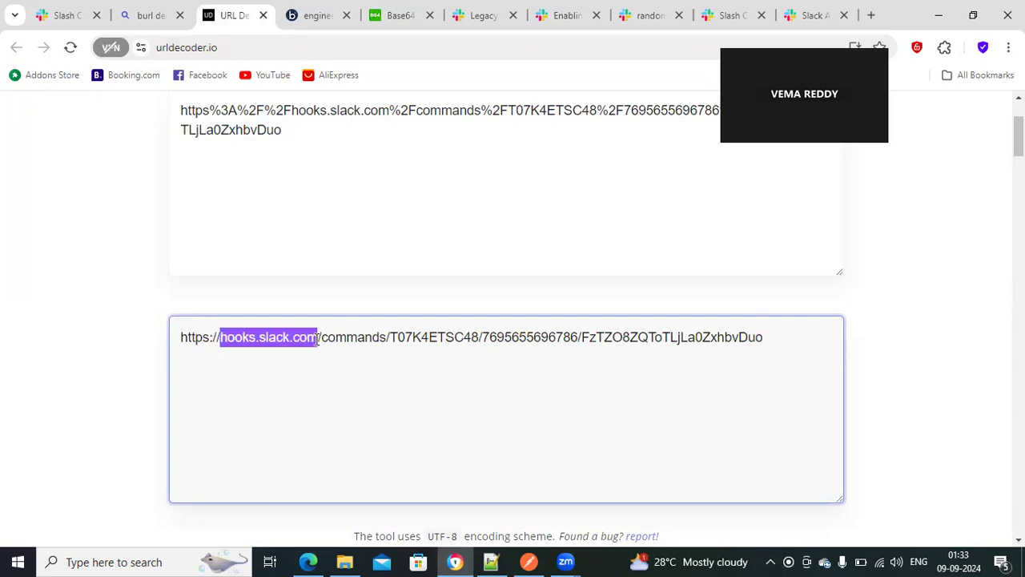
{"action": "triple_click", "coordinate": [319, 337]}
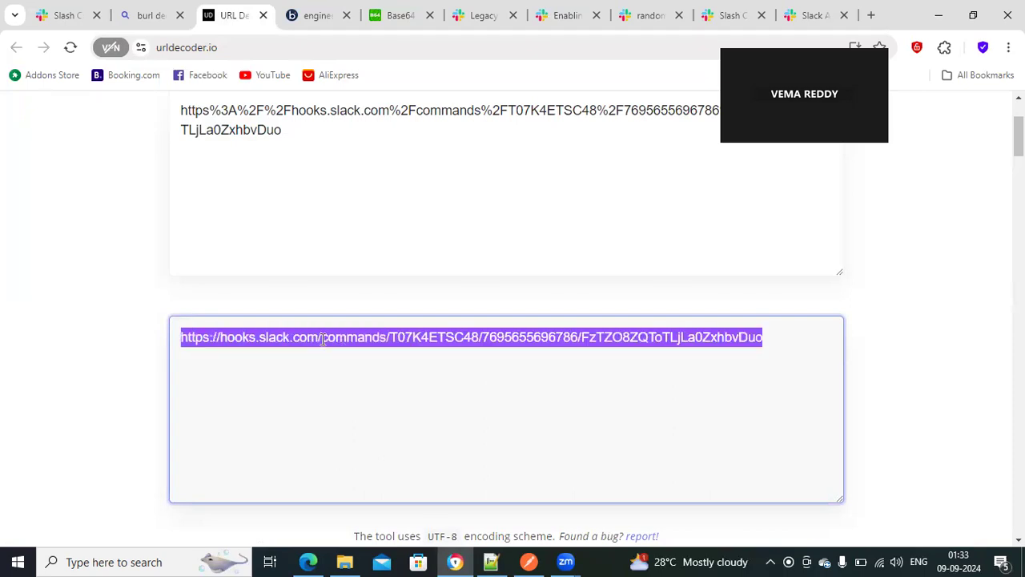
{"action": "left_click", "coordinate": [323, 342]}
{"action": "left_click_drag", "start_coordinate": [320, 338], "coordinate": [762, 339]}
{"action": "key", "text": "ctrl+a"}
{"action": "left_click_drag", "start_coordinate": [221, 339], "coordinate": [732, 345]}
{"action": "triple_click", "coordinate": [318, 338]}
{"action": "key", "text": "ctrl+a"}
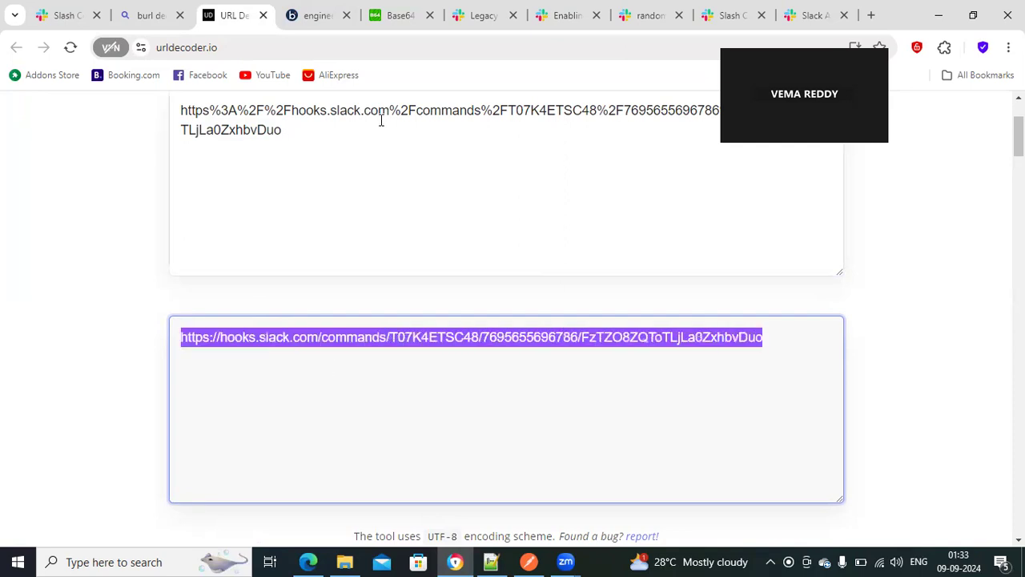
Step: Return to Boomi, examine the out=uris[1] assignment, and close the script editor and the Get the Response URL map without changes
{"action": "left_click", "coordinate": [315, 15]}
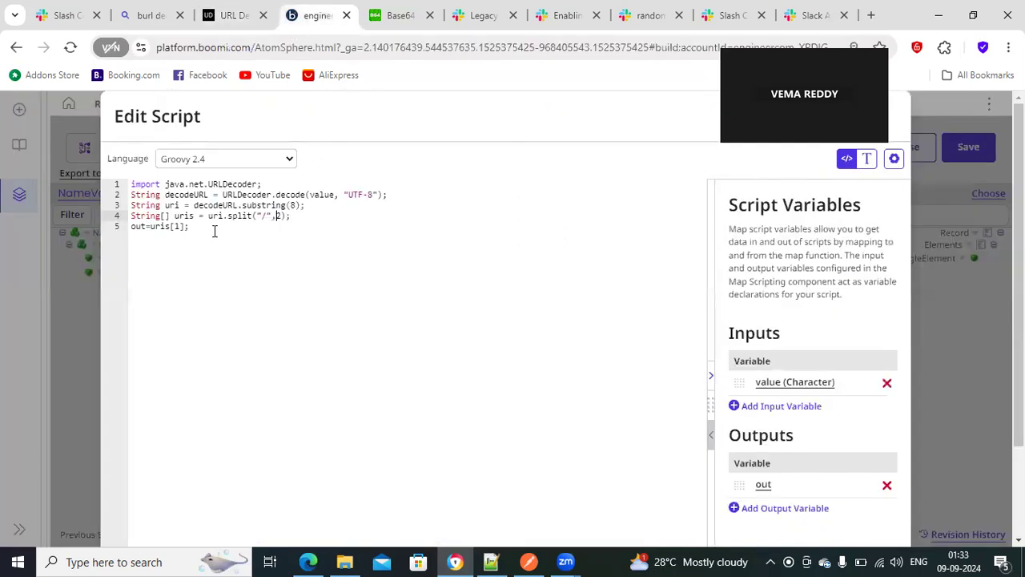
{"action": "left_click_drag", "start_coordinate": [161, 225], "coordinate": [185, 225]}
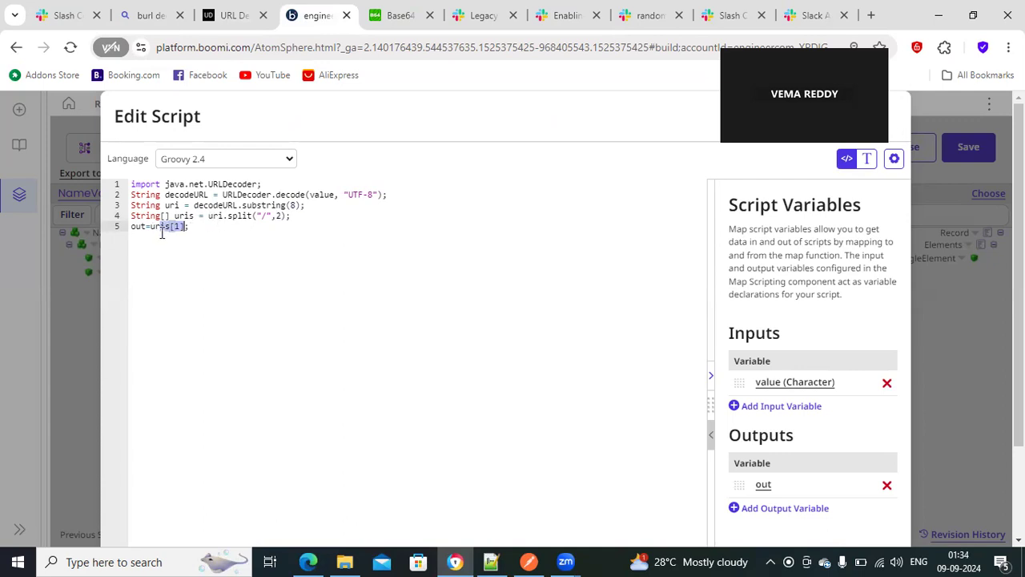
{"action": "left_click_drag", "start_coordinate": [142, 227], "coordinate": [131, 227]}
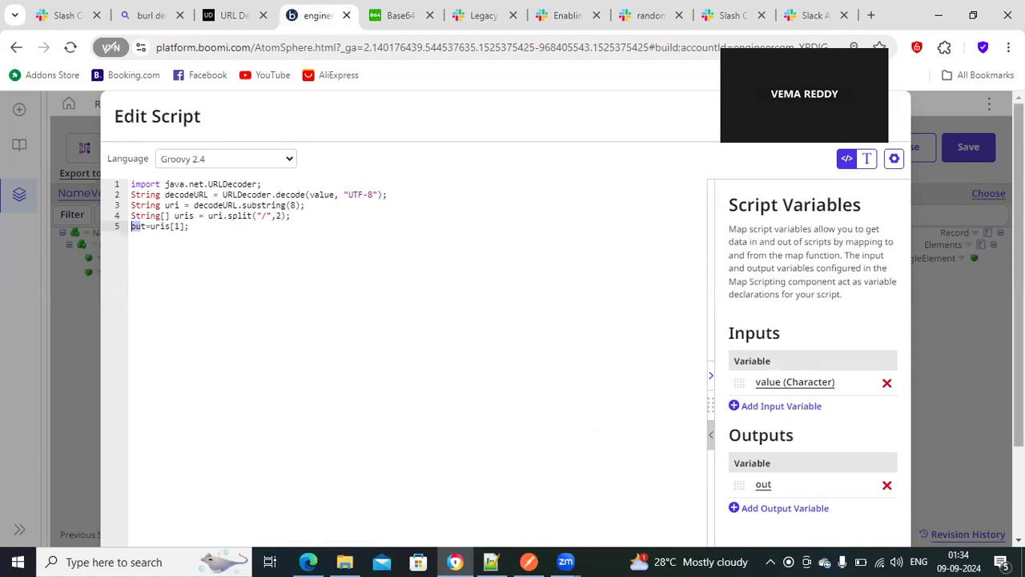
{"action": "scroll", "coordinate": [894, 480], "scroll_direction": "down", "scroll_amount": 3}
{"action": "left_click", "coordinate": [827, 525]}
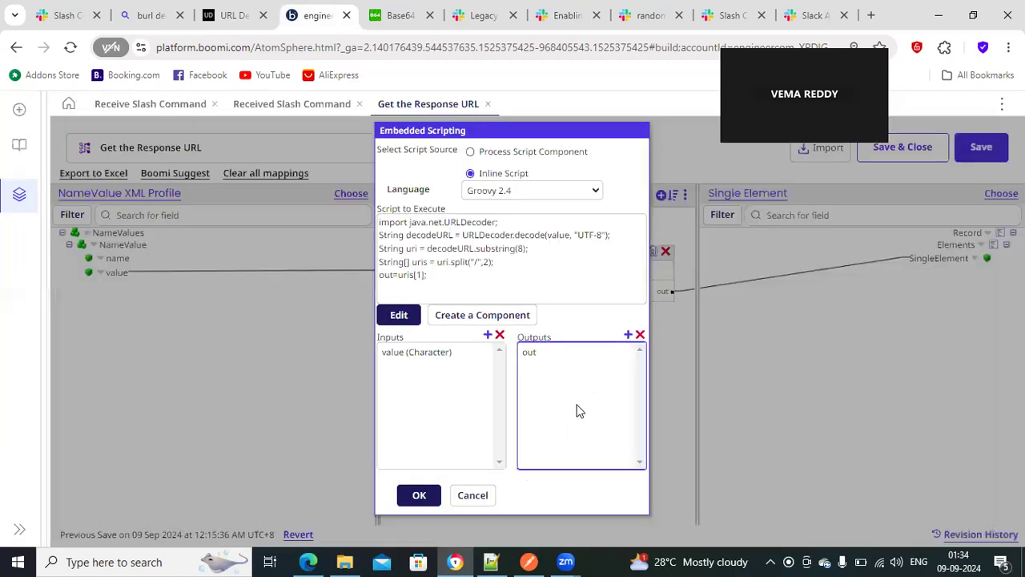
{"action": "left_click", "coordinate": [472, 497]}
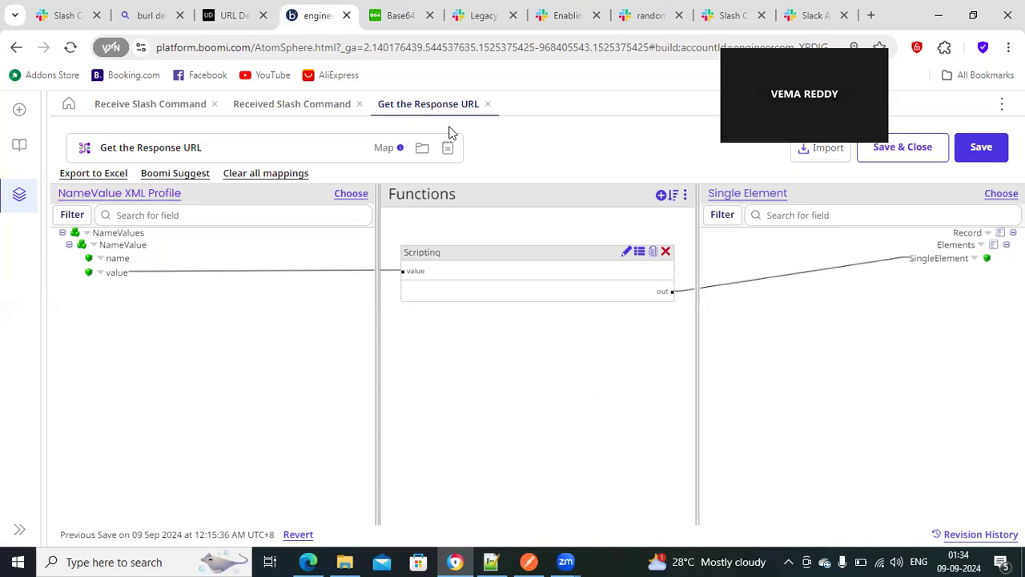
{"action": "left_click", "coordinate": [487, 103]}
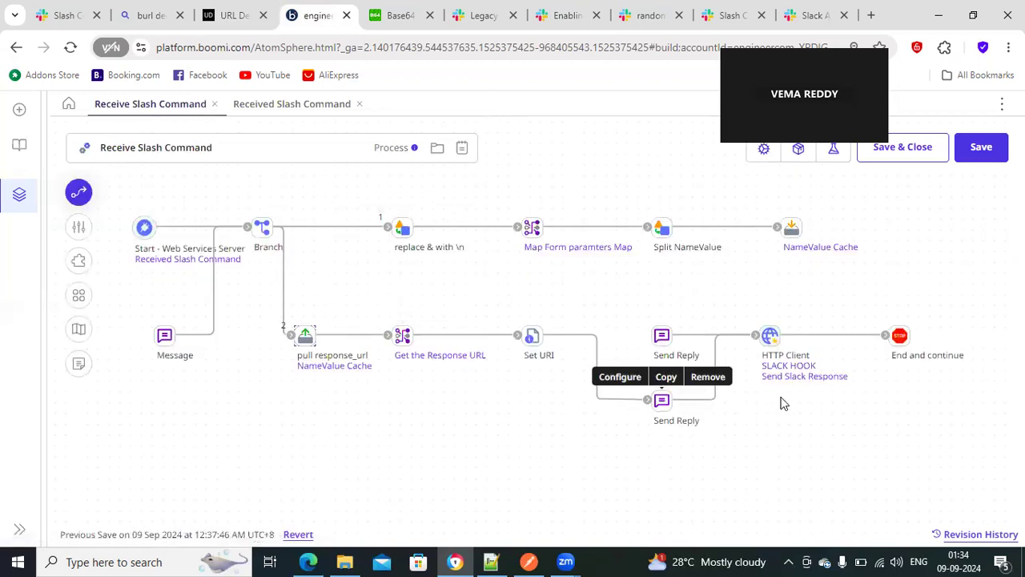
Step: Open the HTTP Client's SLACK HOOK connection, examine the hooks.slack.com URL, and close the connection
{"action": "mouse_move", "coordinate": [790, 378]}
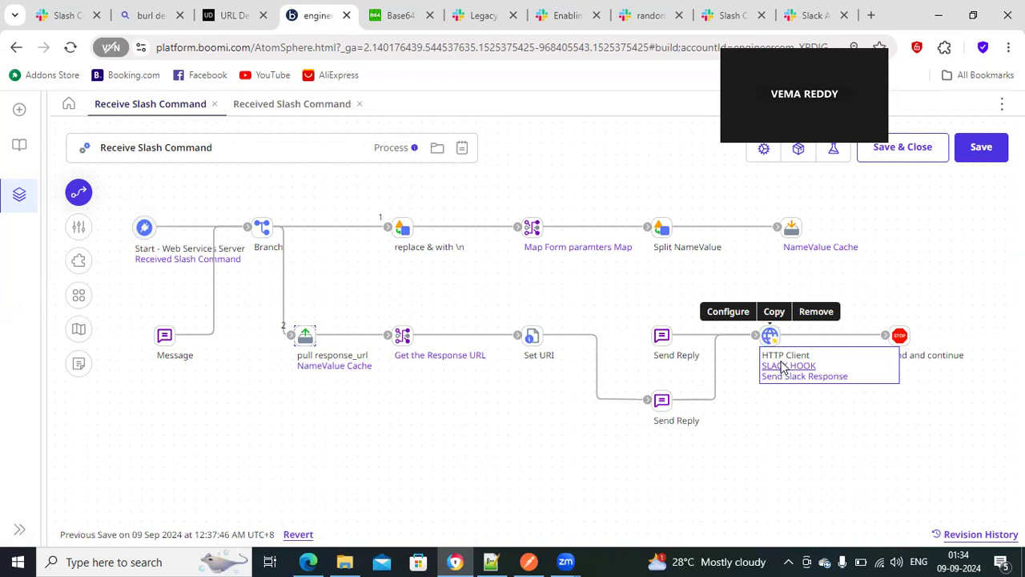
{"action": "left_click", "coordinate": [784, 367]}
{"action": "left_click", "coordinate": [261, 228]}
{"action": "left_click_drag", "start_coordinate": [261, 229], "coordinate": [343, 225]}
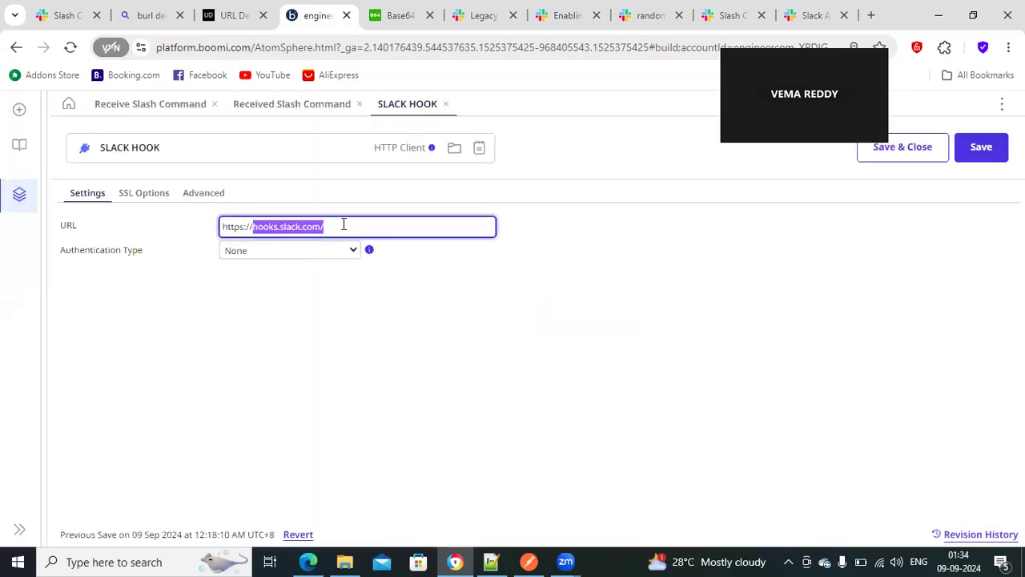
{"action": "left_click", "coordinate": [446, 105]}
Step: Open the Send Slack Response operation and examine its profile types and application/json content type
{"action": "mouse_move", "coordinate": [771, 382]}
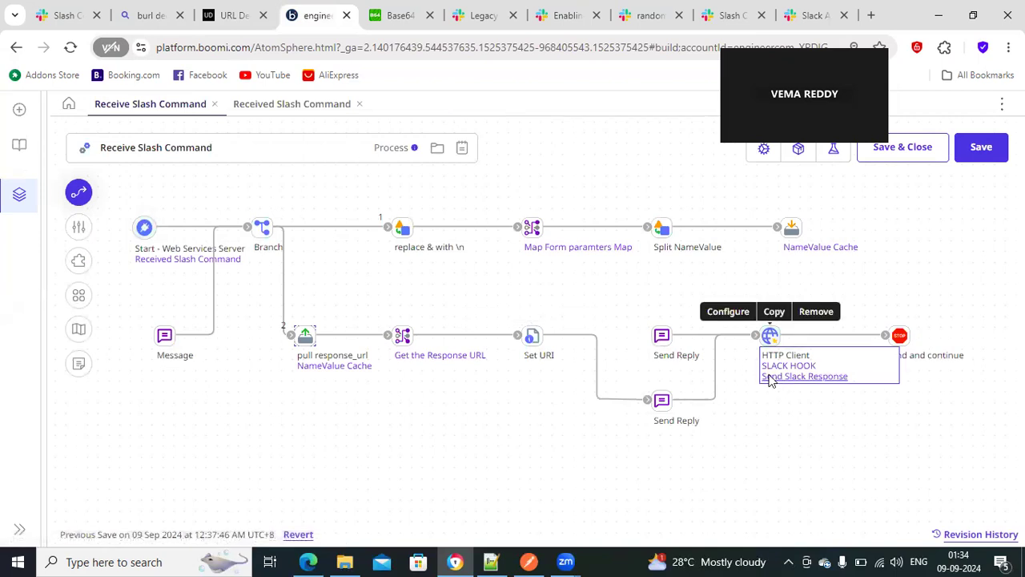
{"action": "left_click", "coordinate": [770, 378]}
{"action": "left_click", "coordinate": [256, 263]}
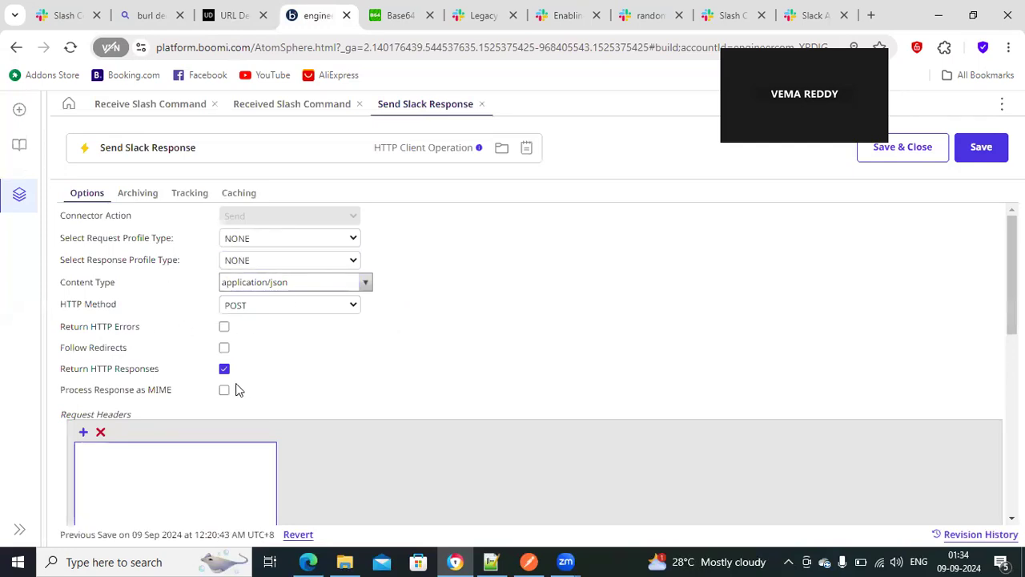
{"action": "left_click_drag", "start_coordinate": [321, 288], "coordinate": [217, 291]}
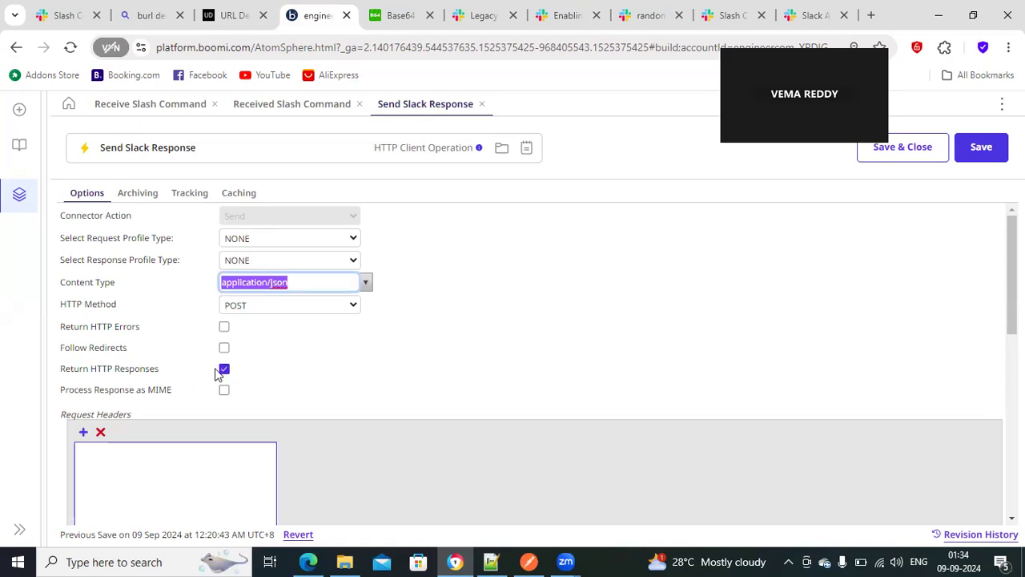
Step: Examine the URI entry under Resource Path and its replacement variable option, and close the Send Slack Response operation
{"action": "scroll", "coordinate": [379, 378], "scroll_direction": "down", "scroll_amount": 3}
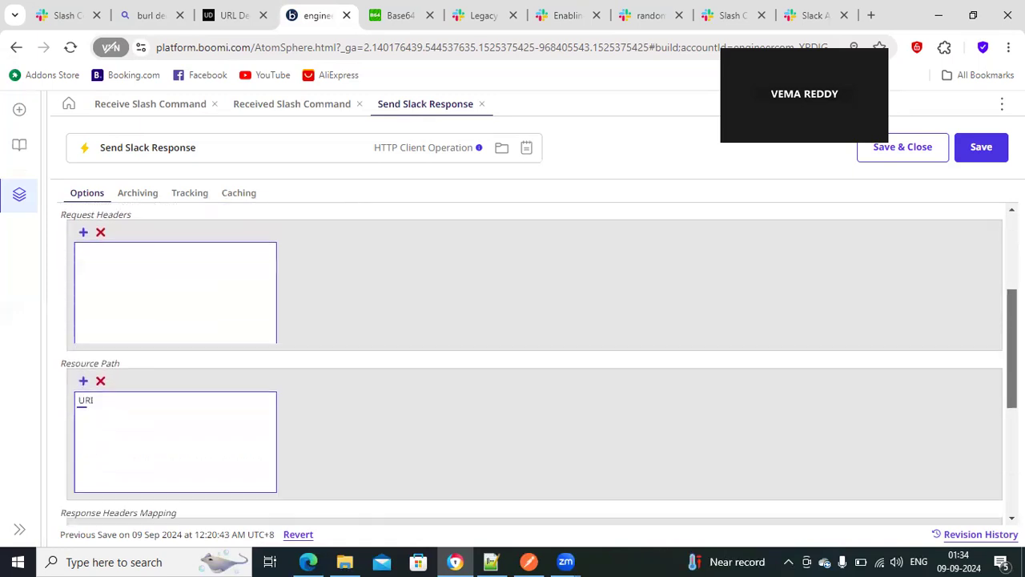
{"action": "left_click", "coordinate": [137, 396]}
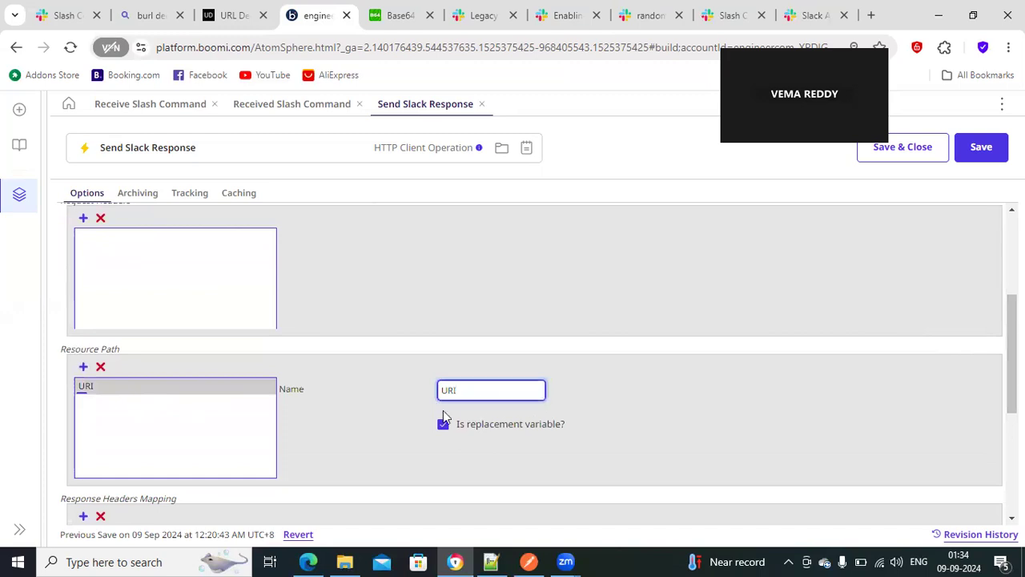
{"action": "left_click", "coordinate": [442, 425]}
{"action": "left_click", "coordinate": [439, 425]}
{"action": "left_click", "coordinate": [473, 391]}
{"action": "double_click", "coordinate": [439, 392]}
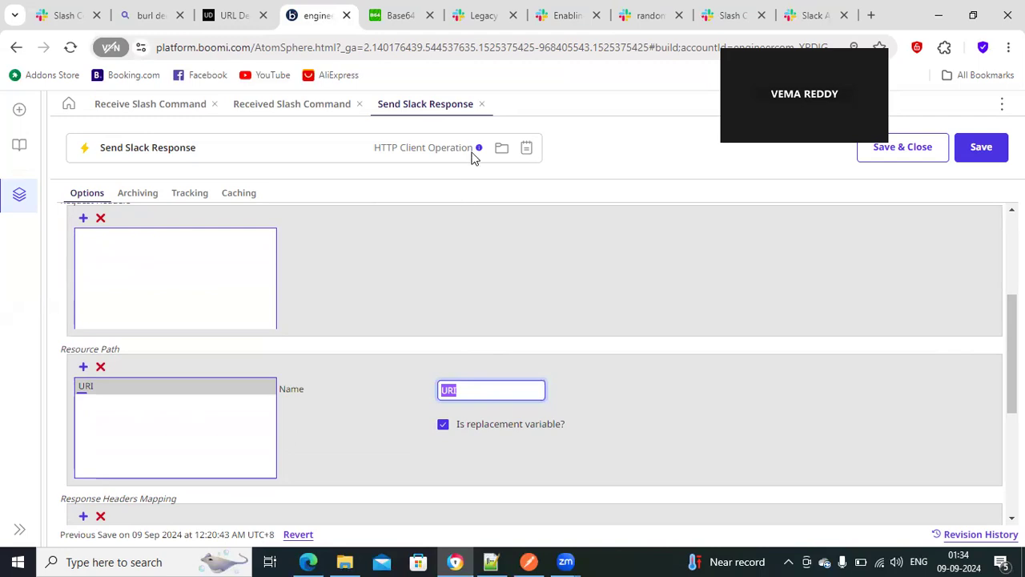
{"action": "left_click", "coordinate": [481, 104]}
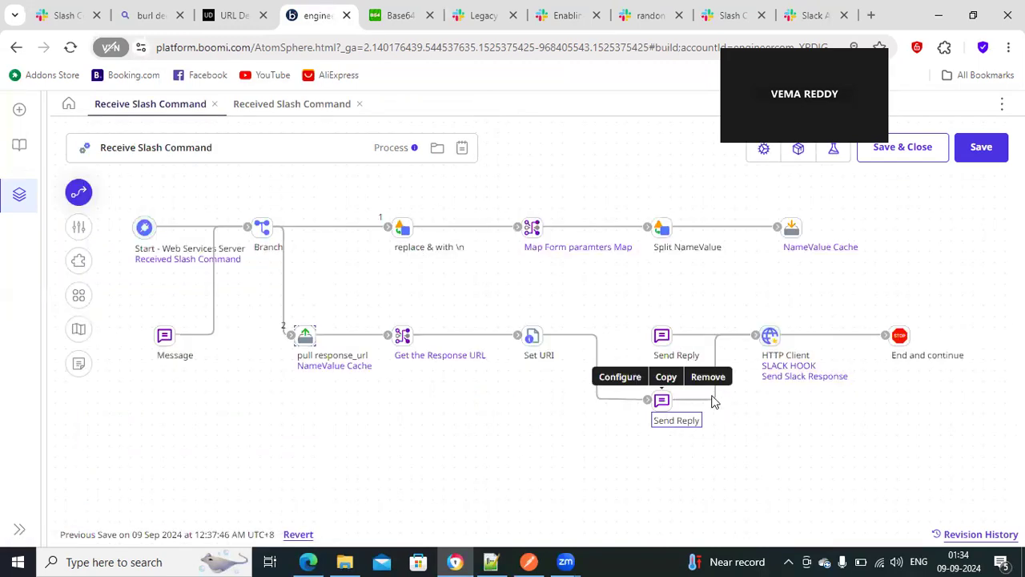
Step: Open the Set URI shape, view the value assigned to the URI dynamic document property, and close it without changes
{"action": "left_click", "coordinate": [536, 336]}
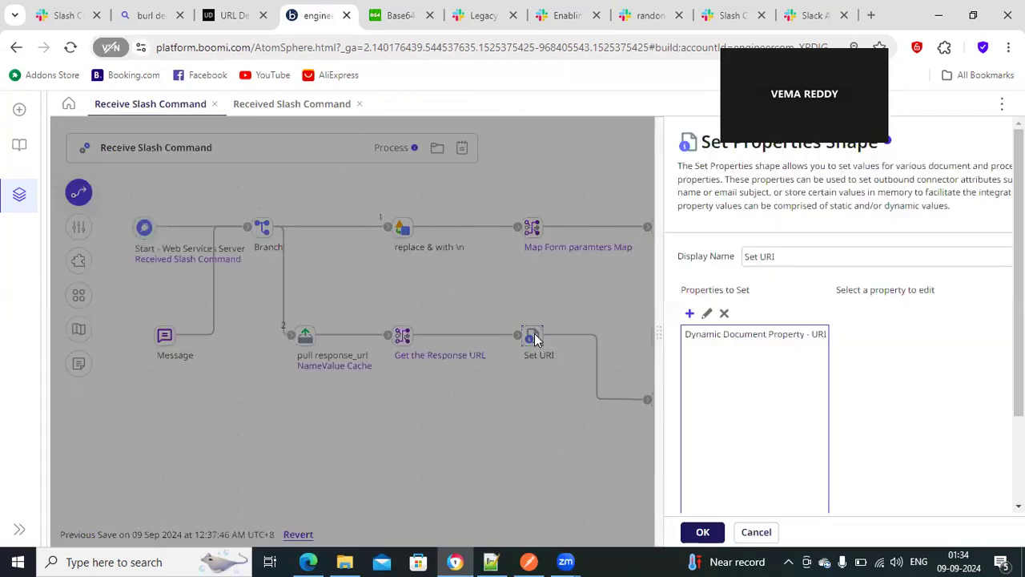
{"action": "left_click", "coordinate": [681, 337]}
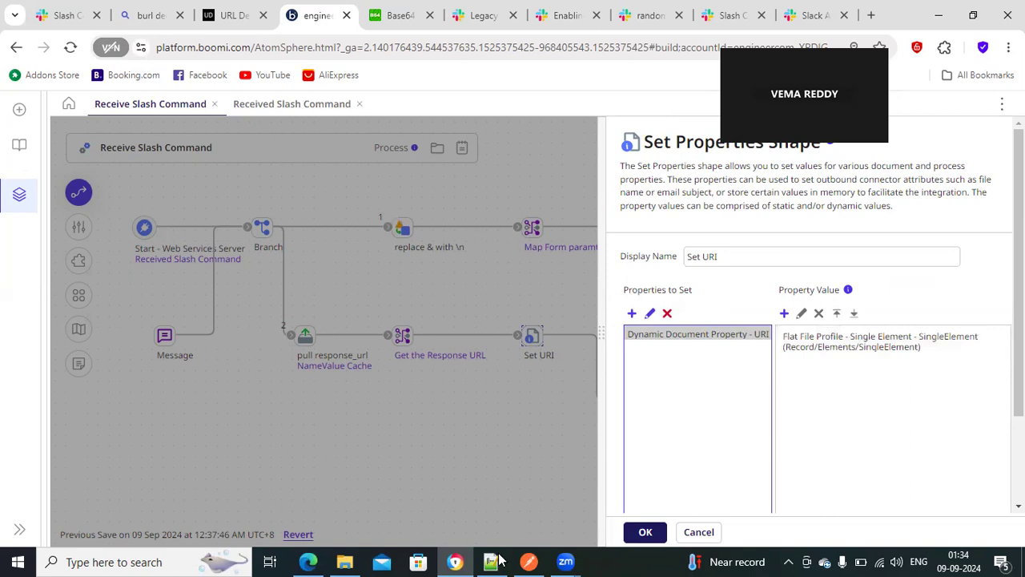
{"action": "left_click", "coordinate": [699, 532]}
Step: Open the Send Reply message shape linked to Set URI, copy its full JSON message, and paste it below the payload in Notepad++
{"action": "double_click", "coordinate": [662, 395]}
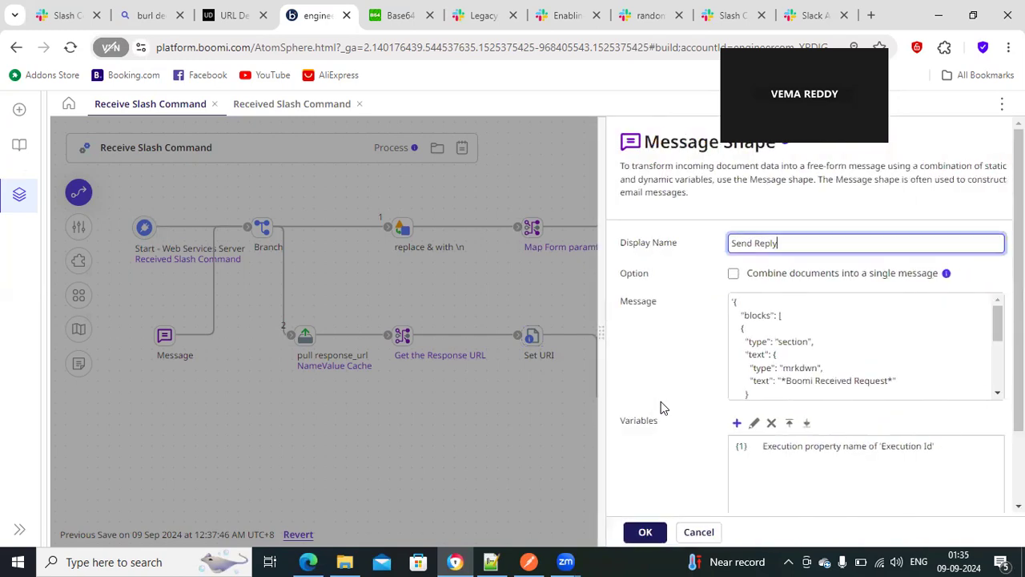
{"action": "left_click", "coordinate": [732, 302]}
{"action": "key", "text": "ctrl+a"}
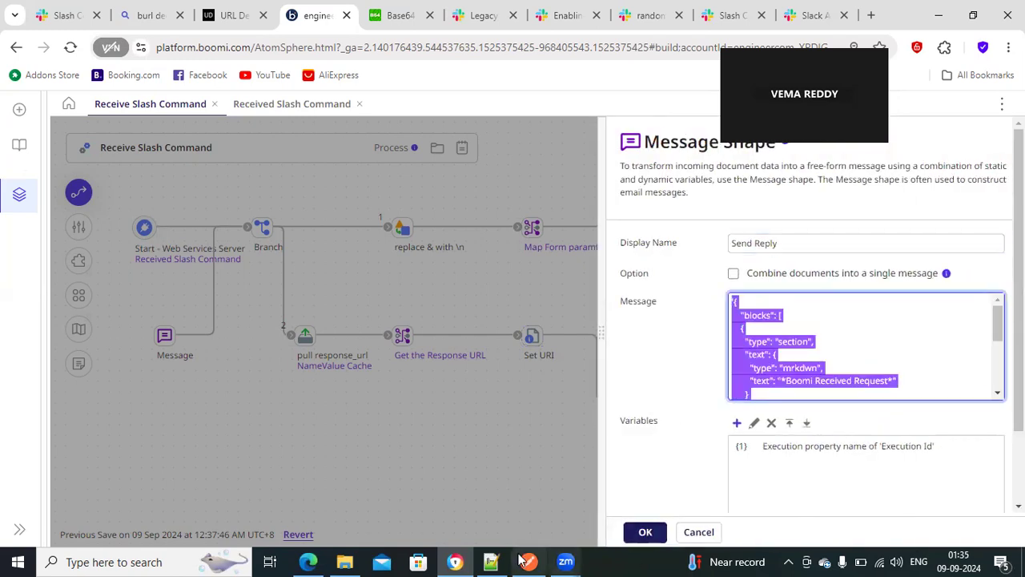
{"action": "left_click", "coordinate": [491, 561]}
{"action": "left_click", "coordinate": [777, 221]}
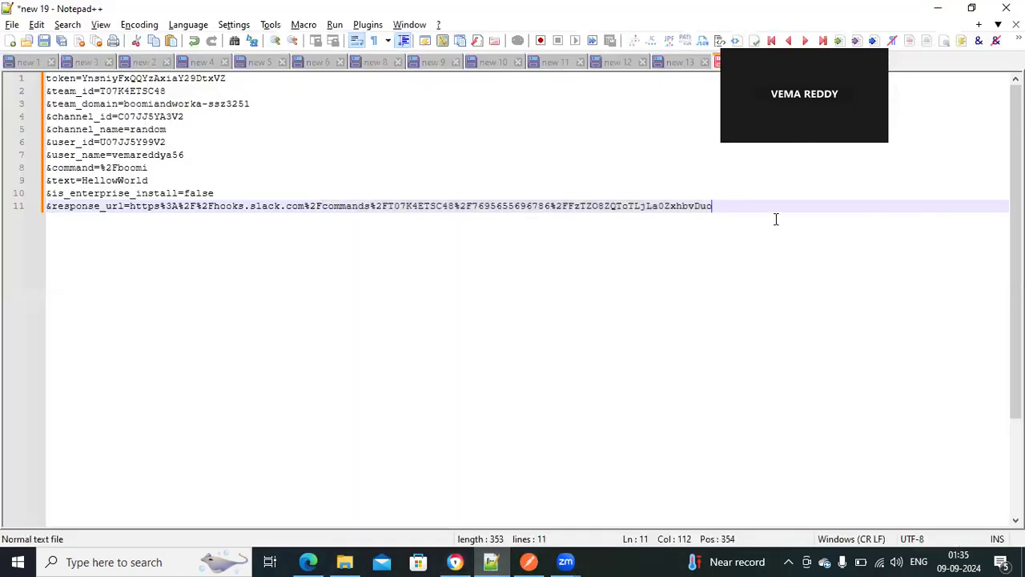
{"action": "key", "text": "Return"}
{"action": "key", "text": "Return"}
{"action": "type", "text": "'{     \"blocks\": [     {       \"type\": \"section\",       \"text\": {         \"type\": \"mrkdwn\",         \"text\": \"*Boomi Received Request*\"       }     },     {       \"type\": \"section\",       \"text\": {         \"type\": \"mrkdwn\",         \"text\": \"processed with execution:'{1}'\"       }     }   ] }'"}
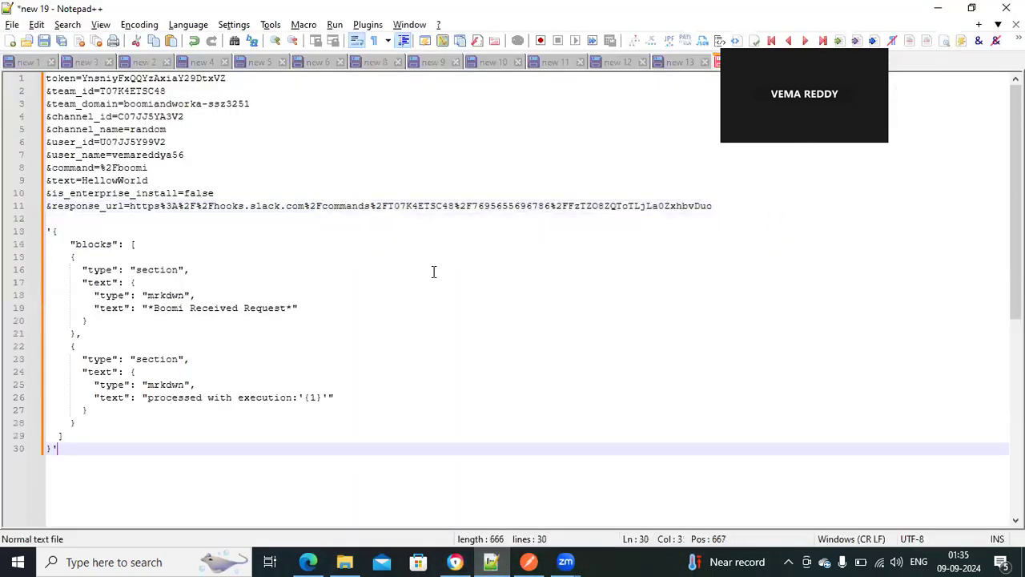
Step: Compare the JSON's section blocks and Boomi Received Request text with the latest SlackBoomiApp reply in Slack's #random channel
{"action": "left_click_drag", "start_coordinate": [72, 254], "coordinate": [76, 423]}
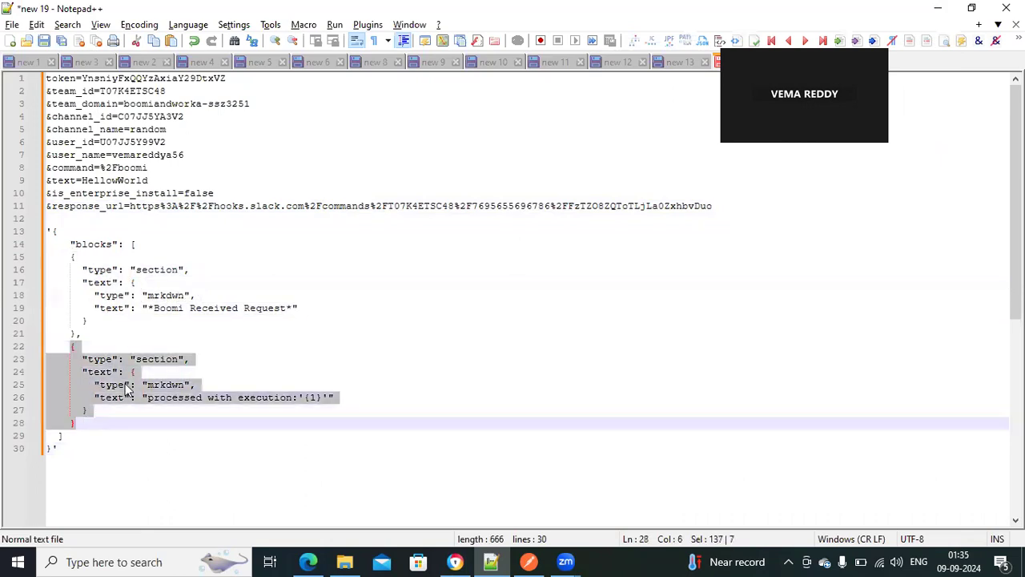
{"action": "left_click_drag", "start_coordinate": [148, 308], "coordinate": [293, 308]}
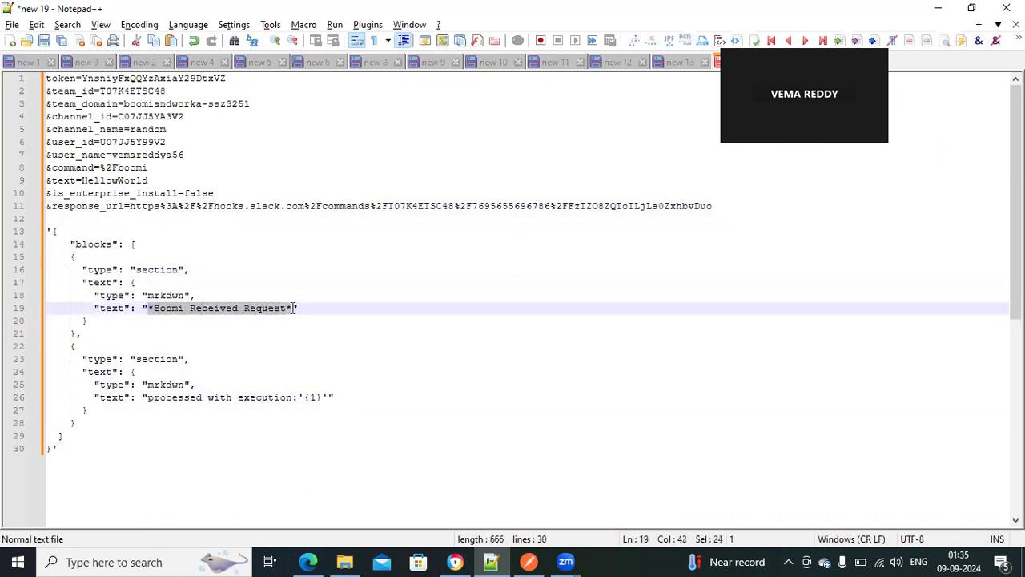
{"action": "left_click", "coordinate": [457, 562]}
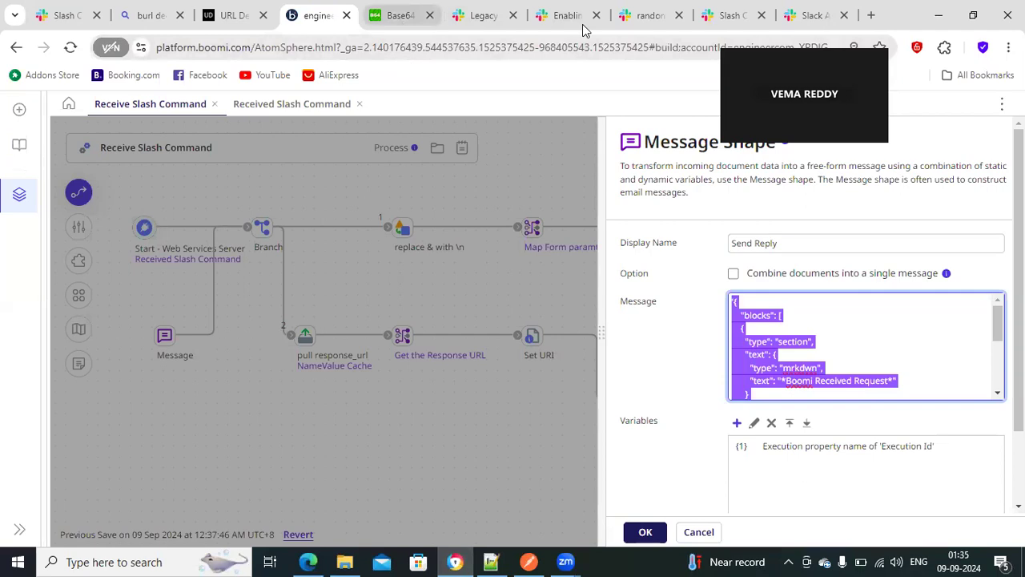
{"action": "left_click", "coordinate": [642, 15]}
{"action": "left_click_drag", "start_coordinate": [331, 326], "coordinate": [456, 324]}
{"action": "left_click_drag", "start_coordinate": [330, 349], "coordinate": [391, 363]}
{"action": "left_click_drag", "start_coordinate": [340, 321], "coordinate": [454, 323]}
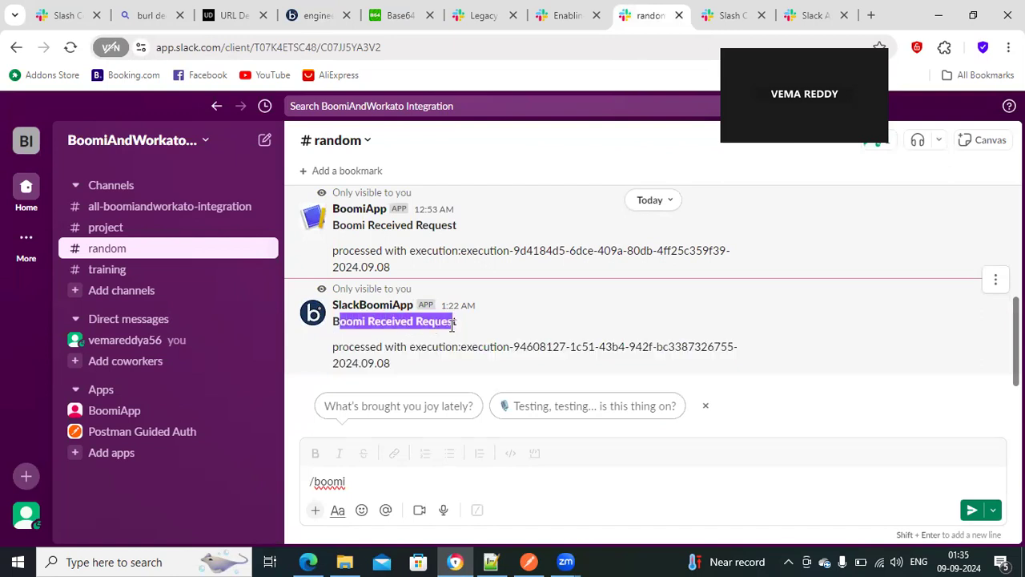
{"action": "left_click_drag", "start_coordinate": [332, 353], "coordinate": [397, 364]}
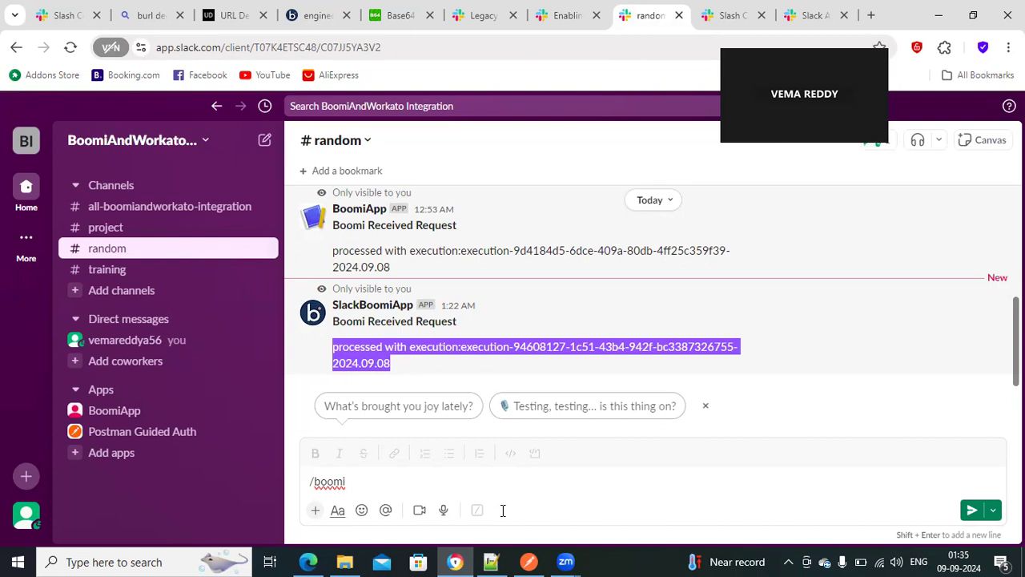
Step: Review the "processed with execution" block in Notepad++ and match both blocks to the lines of the latest Slack reply
{"action": "key", "text": "alt+Tab"}
{"action": "left_click_drag", "start_coordinate": [72, 256], "coordinate": [83, 410]}
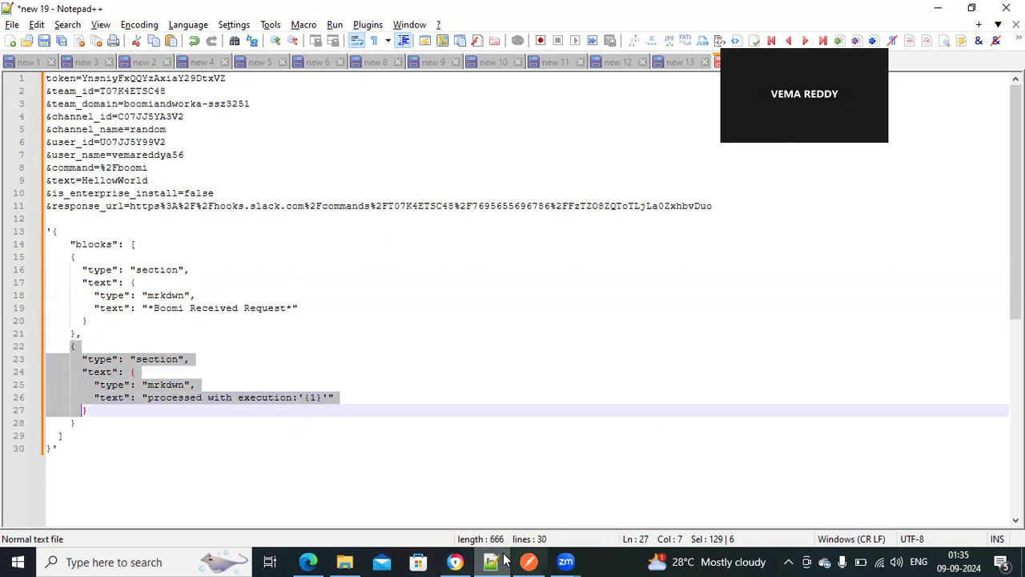
{"action": "key", "text": "alt+Tab"}
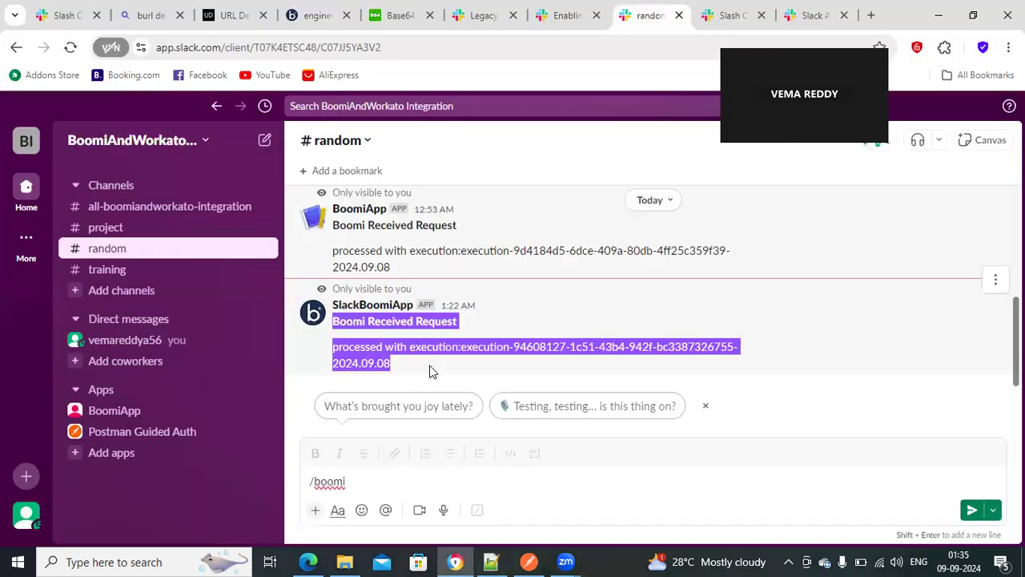
{"action": "left_click", "coordinate": [311, 395]}
{"action": "left_click_drag", "start_coordinate": [330, 324], "coordinate": [470, 331]}
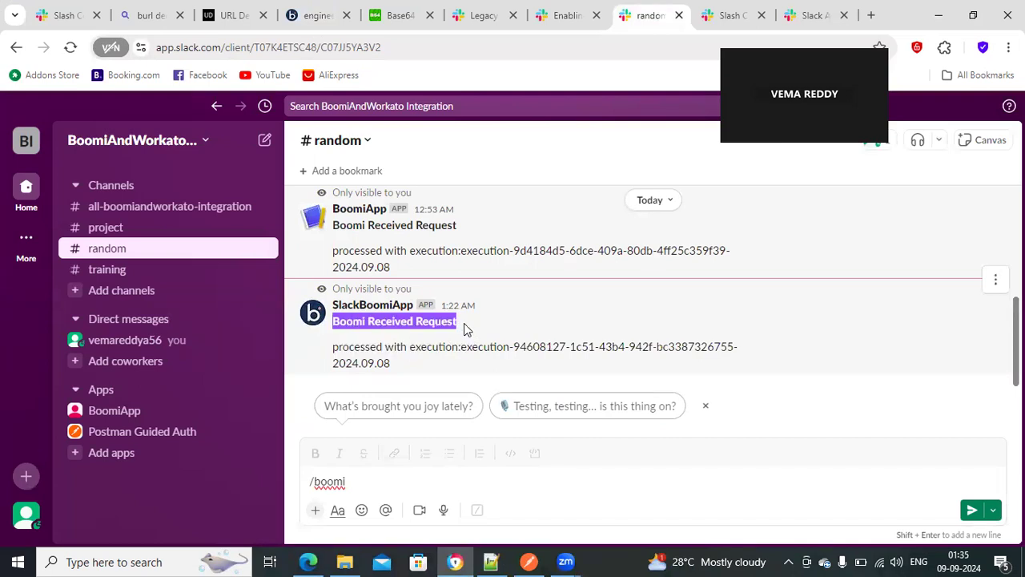
{"action": "left_click_drag", "start_coordinate": [333, 321], "coordinate": [474, 479]}
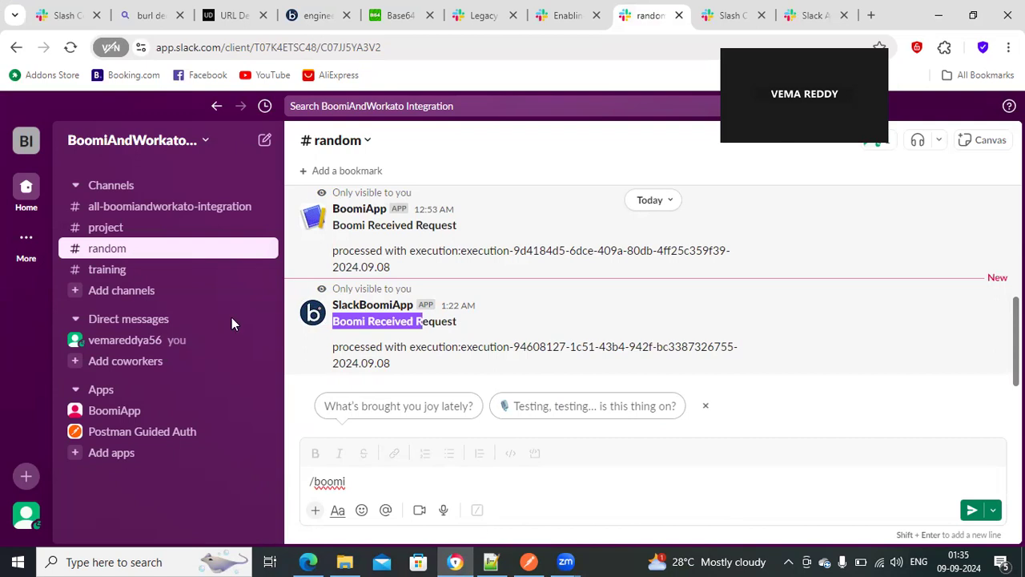
Step: Examine the {1} placeholder in the JSON and its Execution Id variable in Boomi's Send Reply shape, and close the shape without changes
{"action": "key", "text": "alt+Tab"}
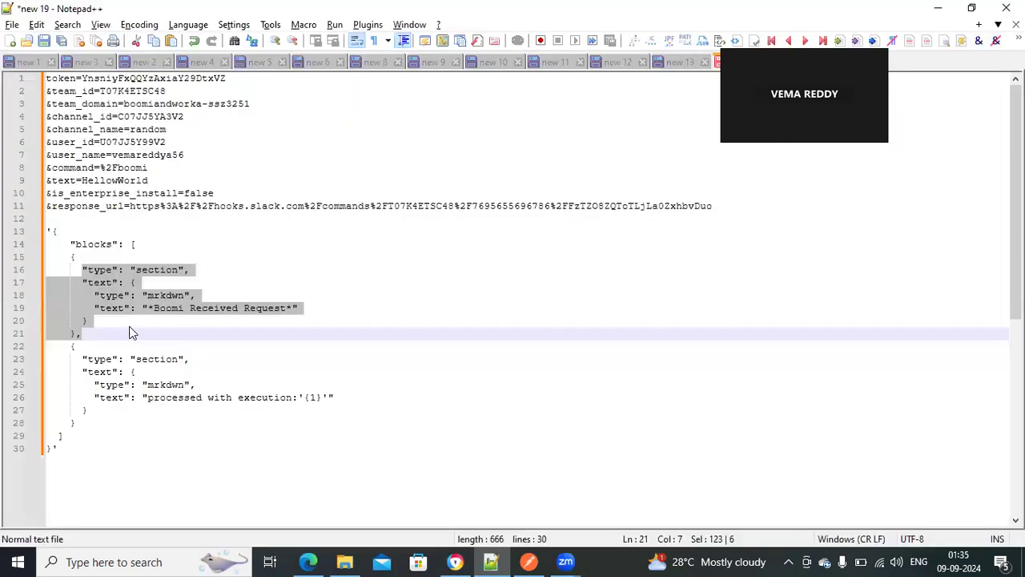
{"action": "left_click", "coordinate": [178, 296]}
{"action": "left_click_drag", "start_coordinate": [74, 362], "coordinate": [322, 395]}
{"action": "left_click", "coordinate": [209, 410]}
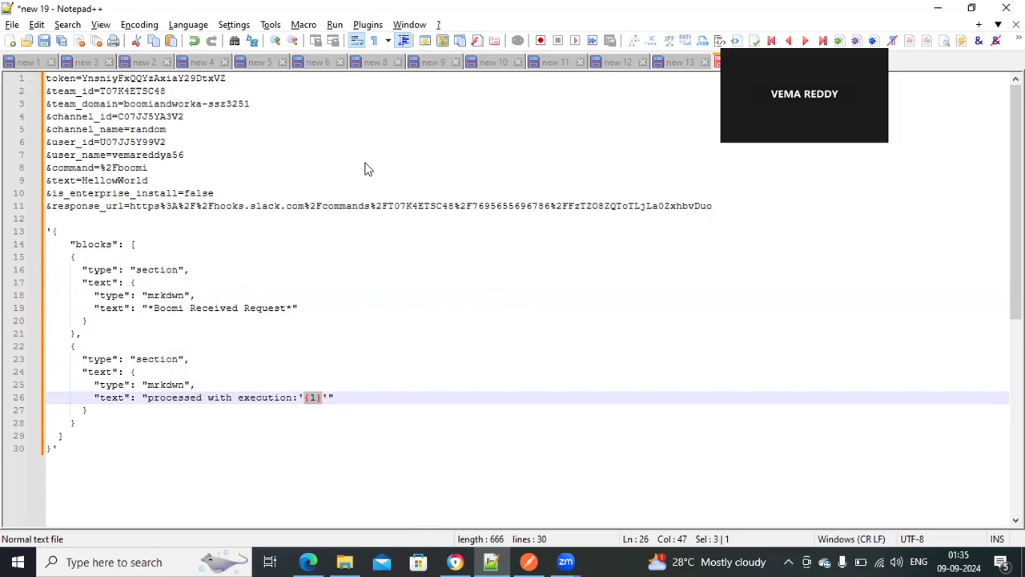
{"action": "key", "text": "alt+Tab"}
{"action": "left_click", "coordinate": [767, 453]}
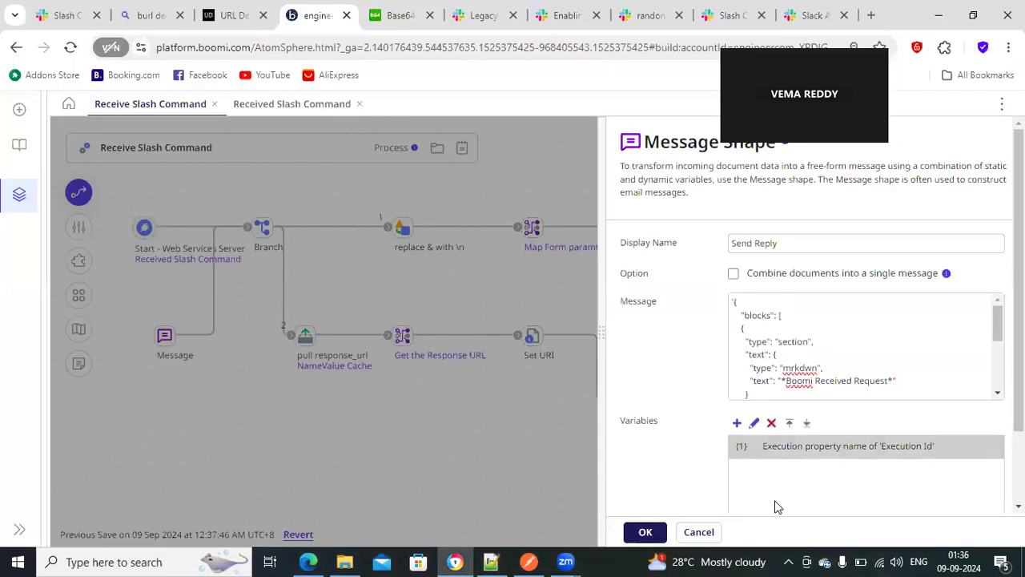
{"action": "left_click", "coordinate": [698, 532]}
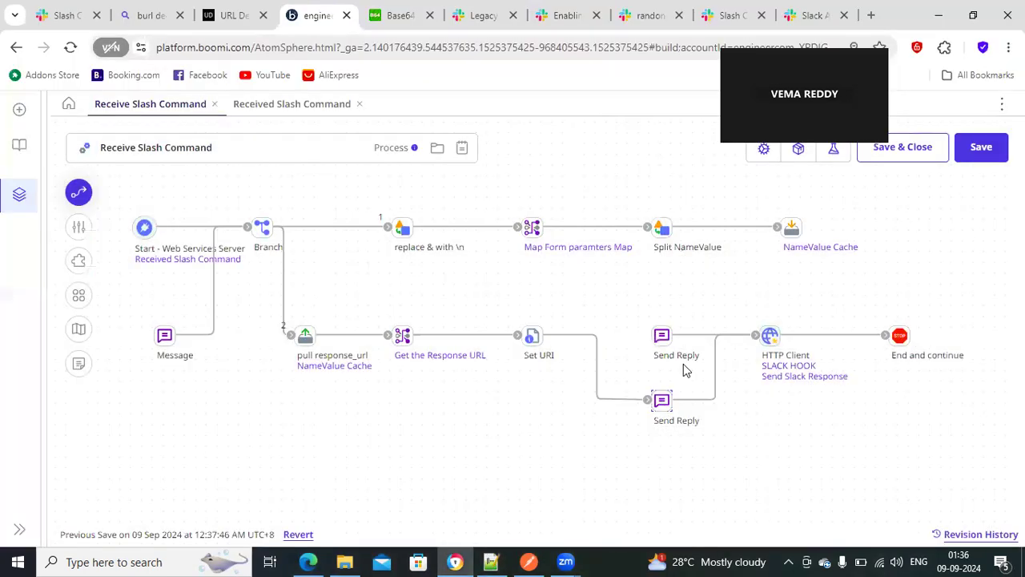
Step: Open the Send Slack Response operation, examine its HTTP method, headers and resource path settings, and close it
{"action": "left_click", "coordinate": [801, 382]}
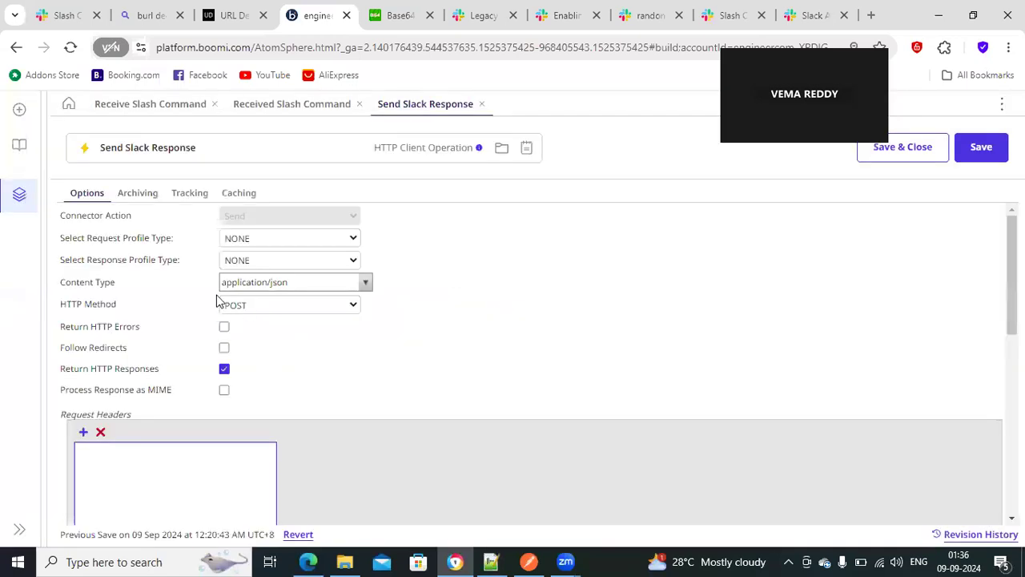
{"action": "left_click", "coordinate": [111, 305]}
{"action": "left_click_drag", "start_coordinate": [83, 304], "coordinate": [124, 303]}
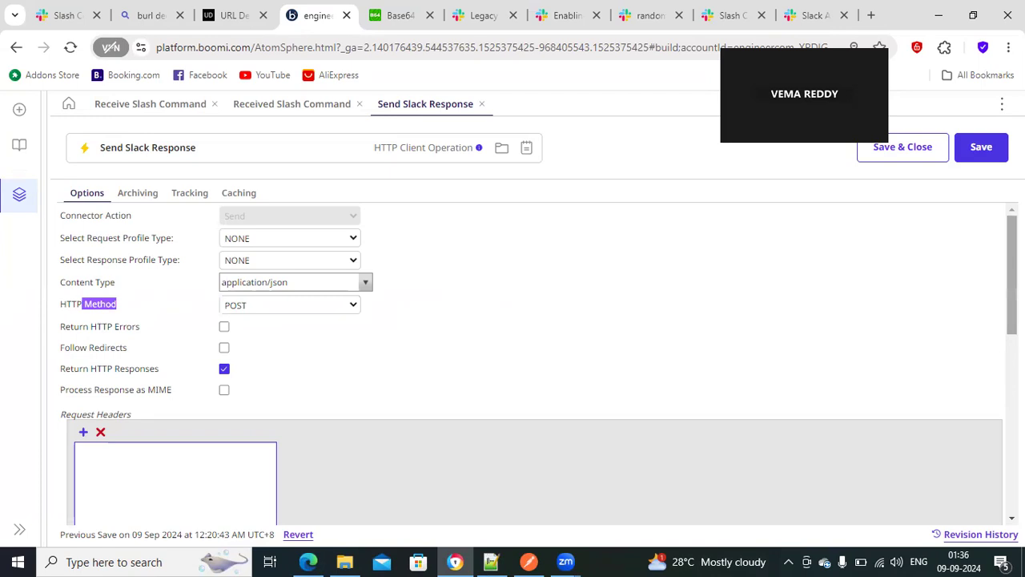
{"action": "scroll", "coordinate": [988, 342], "scroll_direction": "down", "scroll_amount": 10}
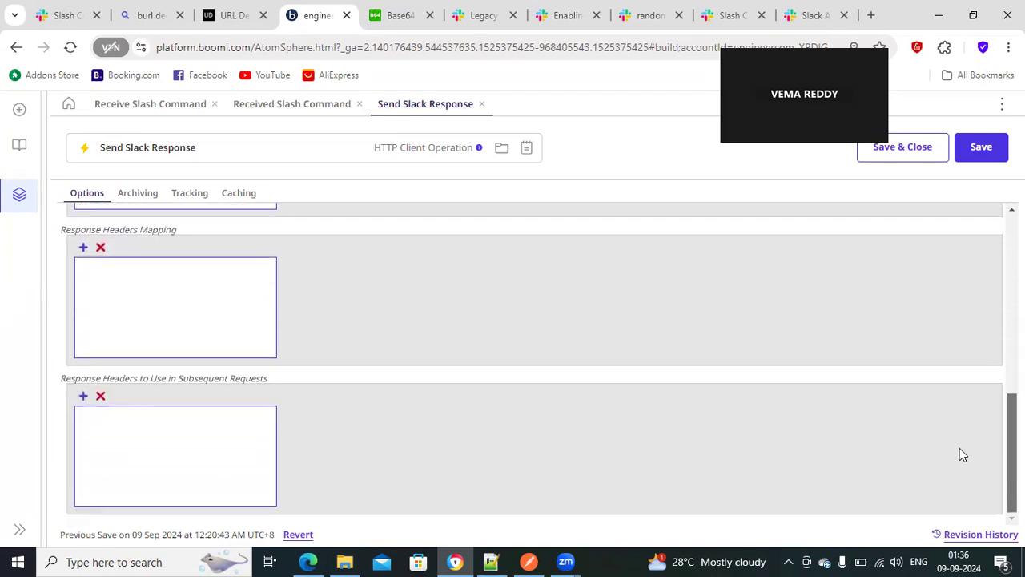
{"action": "scroll", "coordinate": [502, 215], "scroll_direction": "up", "scroll_amount": 5}
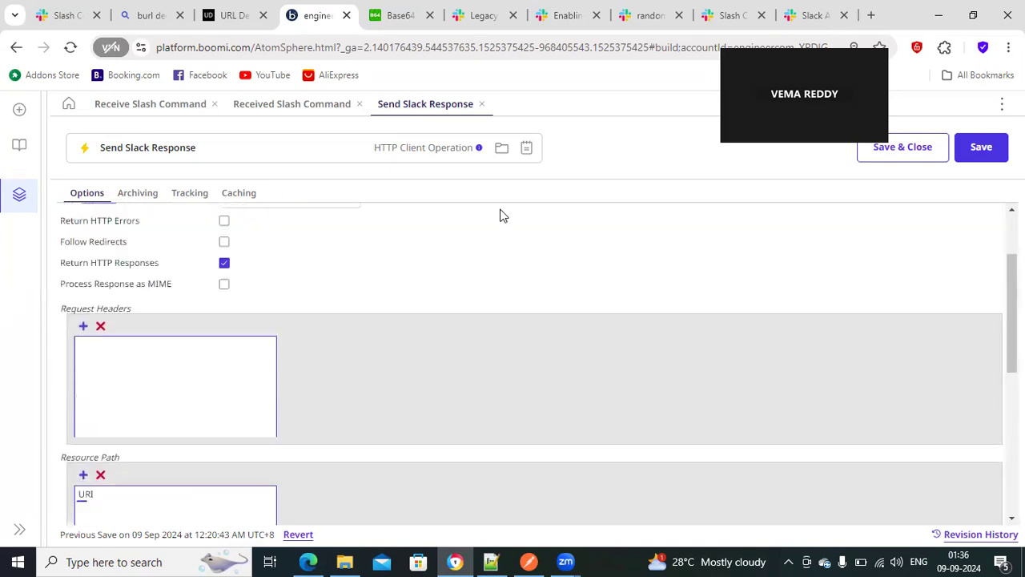
{"action": "left_click", "coordinate": [481, 104]}
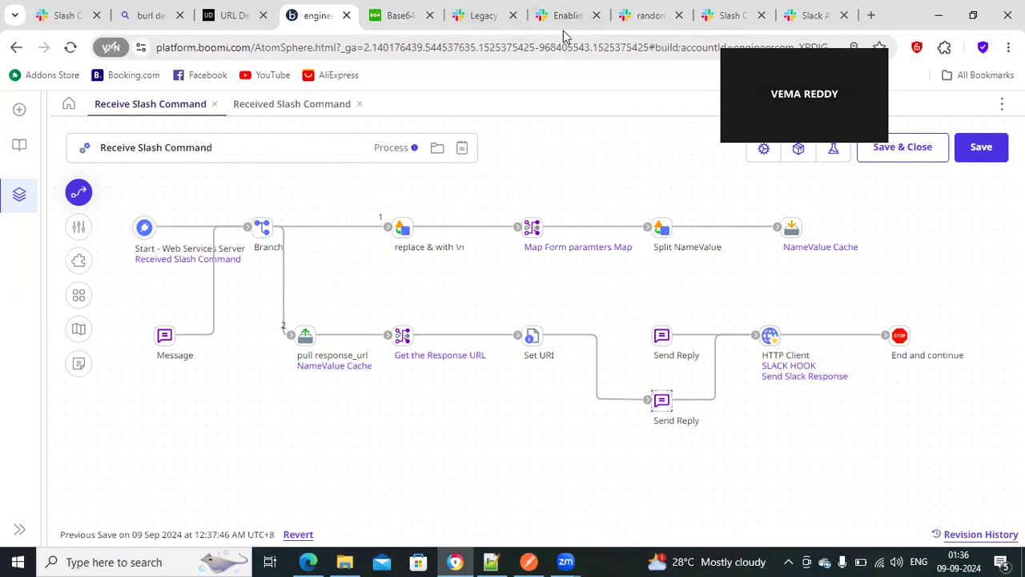
Step: Send the slash command "/boomi trigger Boomi process" in Slack's #random channel
{"action": "left_click", "coordinate": [634, 17]}
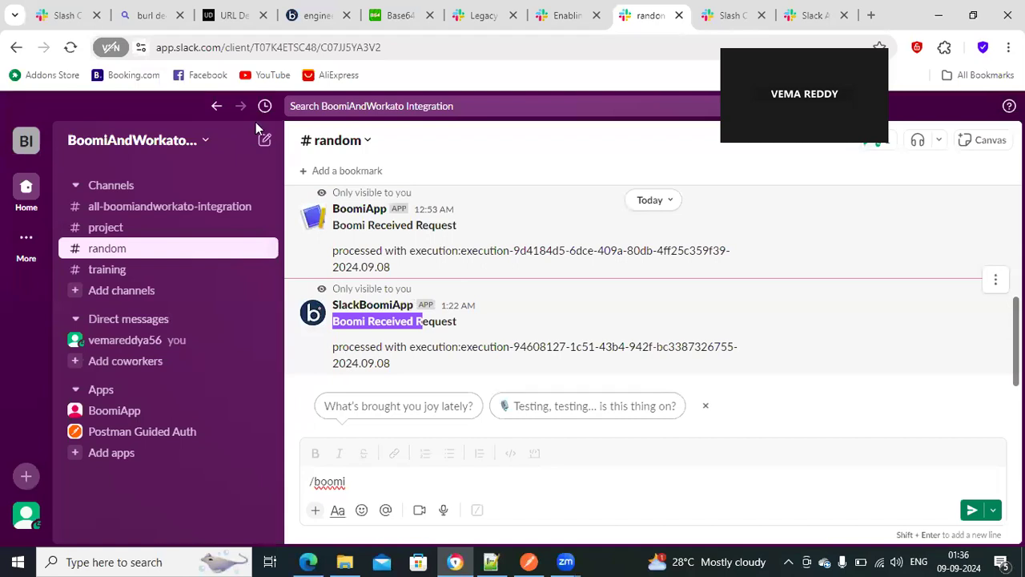
{"action": "left_click", "coordinate": [315, 18]}
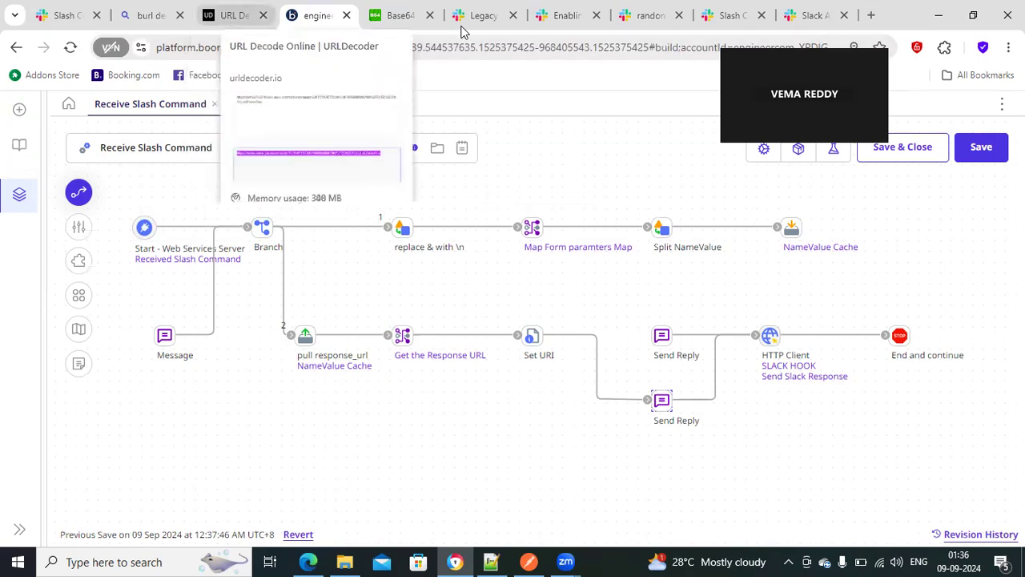
{"action": "left_click", "coordinate": [647, 16]}
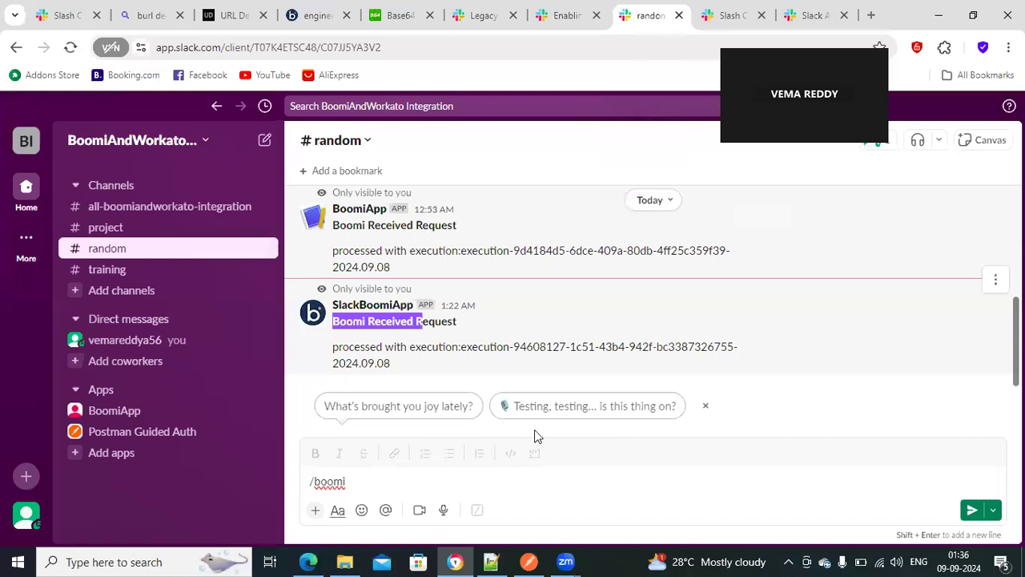
{"action": "left_click", "coordinate": [370, 483]}
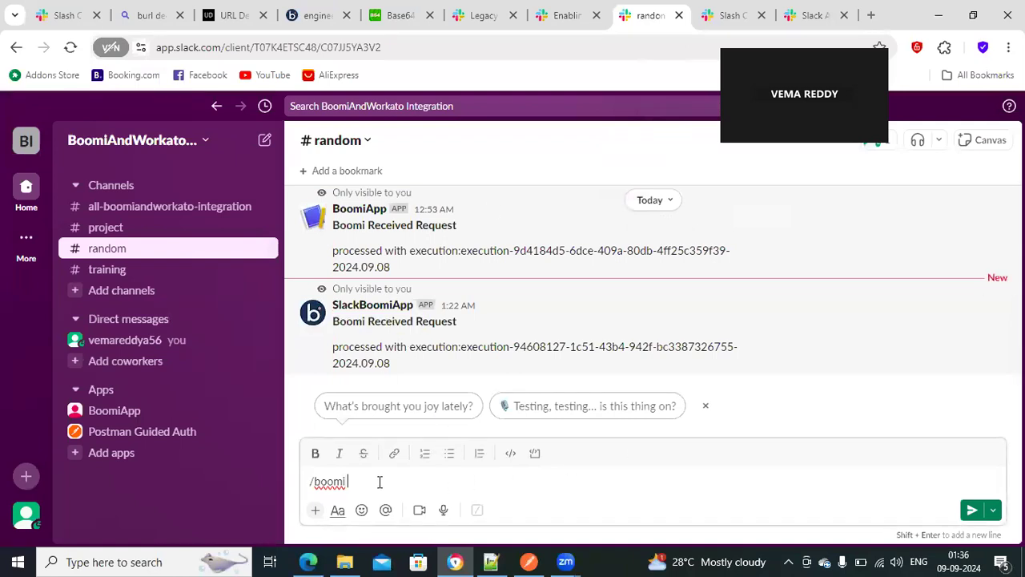
{"action": "type", "text": "/boomi trigger Boomi process"}
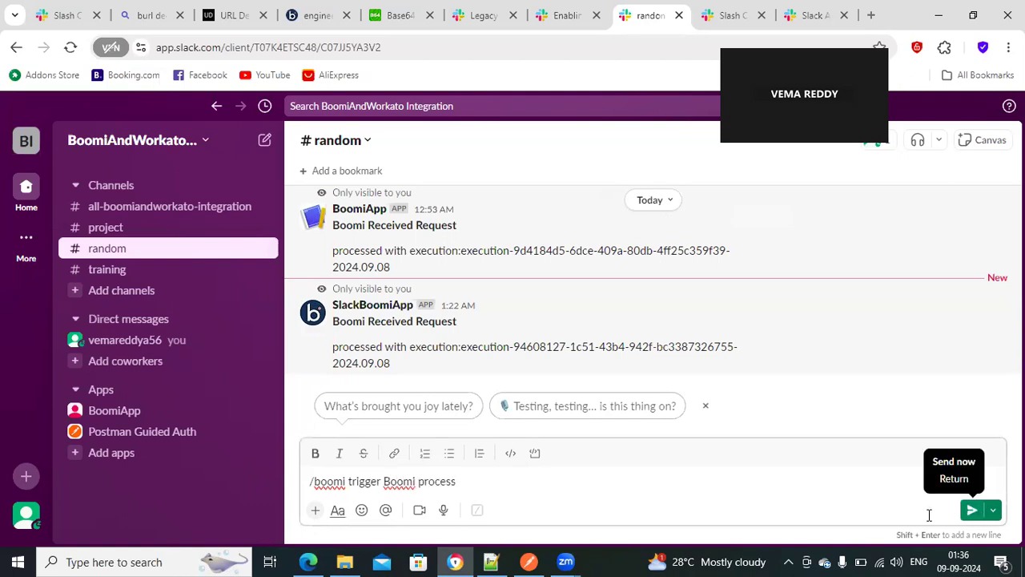
{"action": "left_click", "coordinate": [971, 510]}
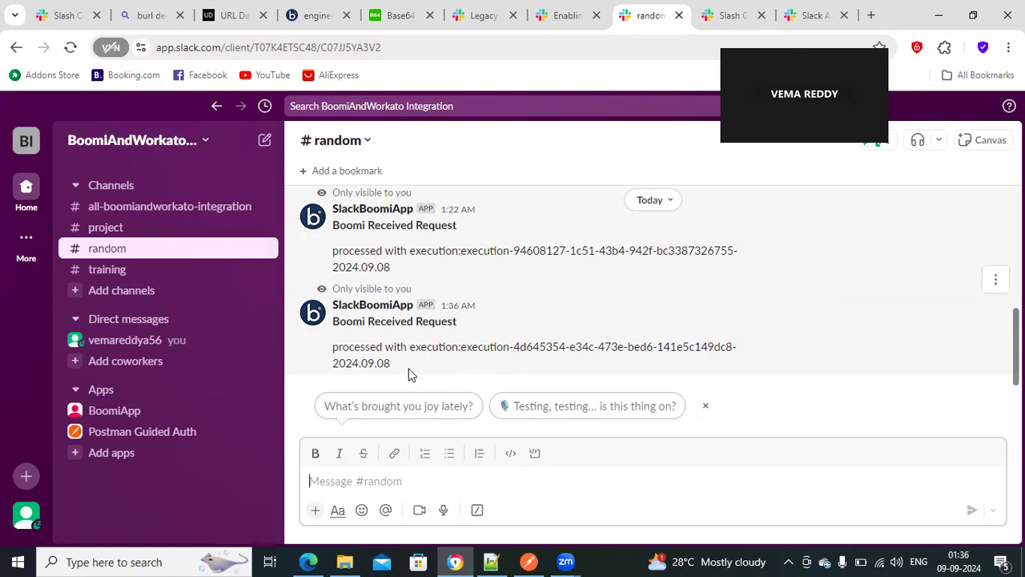
Step: Copy the execution ID from the newest SlackBoomiApp reply in the #random channel
{"action": "left_click_drag", "start_coordinate": [395, 347], "coordinate": [498, 374]}
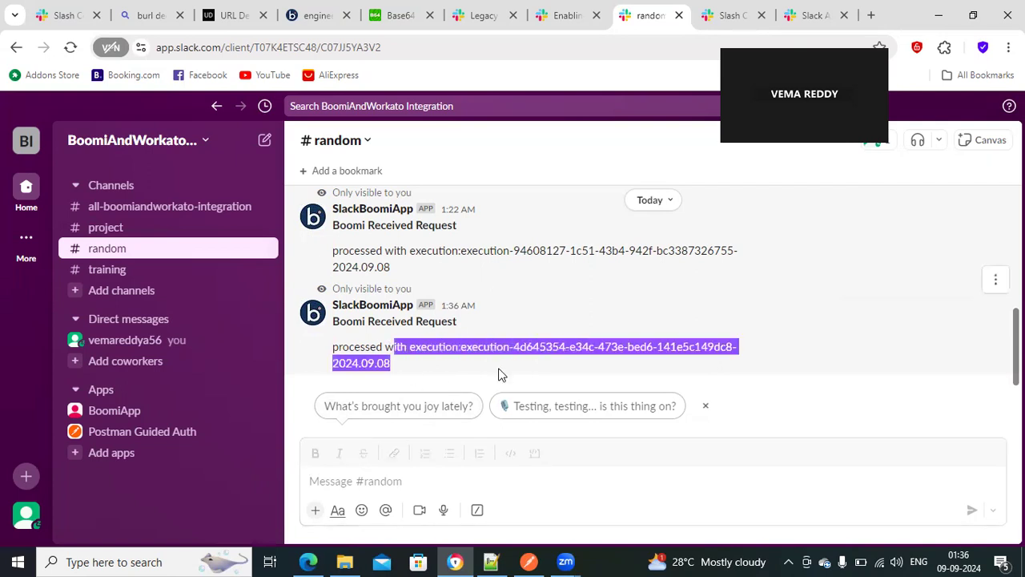
{"action": "left_click", "coordinate": [469, 352]}
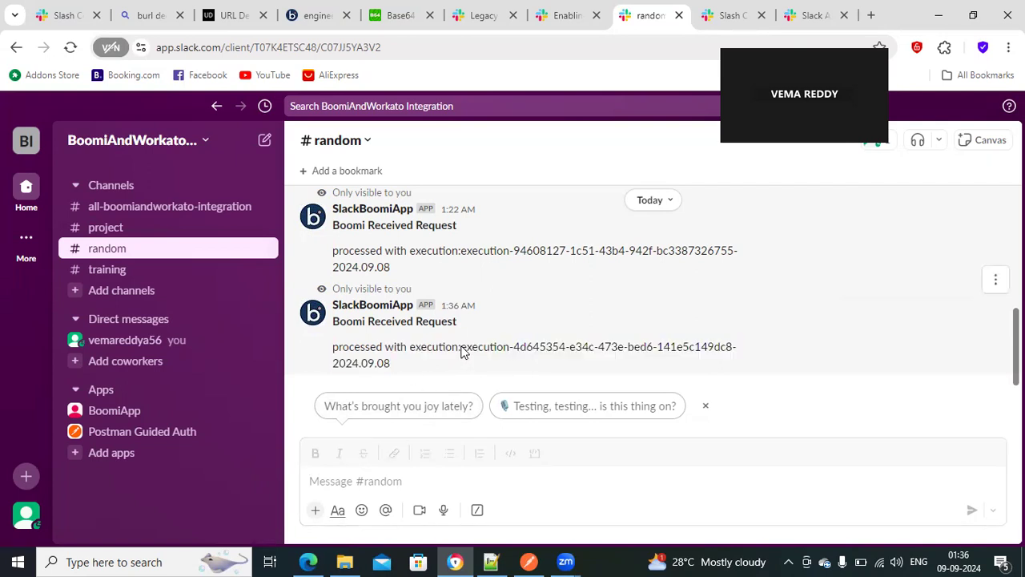
{"action": "left_click_drag", "start_coordinate": [461, 352], "coordinate": [470, 362]}
{"action": "right_click", "coordinate": [486, 346]}
{"action": "left_click", "coordinate": [508, 360]}
Step: Exit full screen in Boomi, open the Executions report, and filter it by the copied execution ID
{"action": "left_click", "coordinate": [315, 18]}
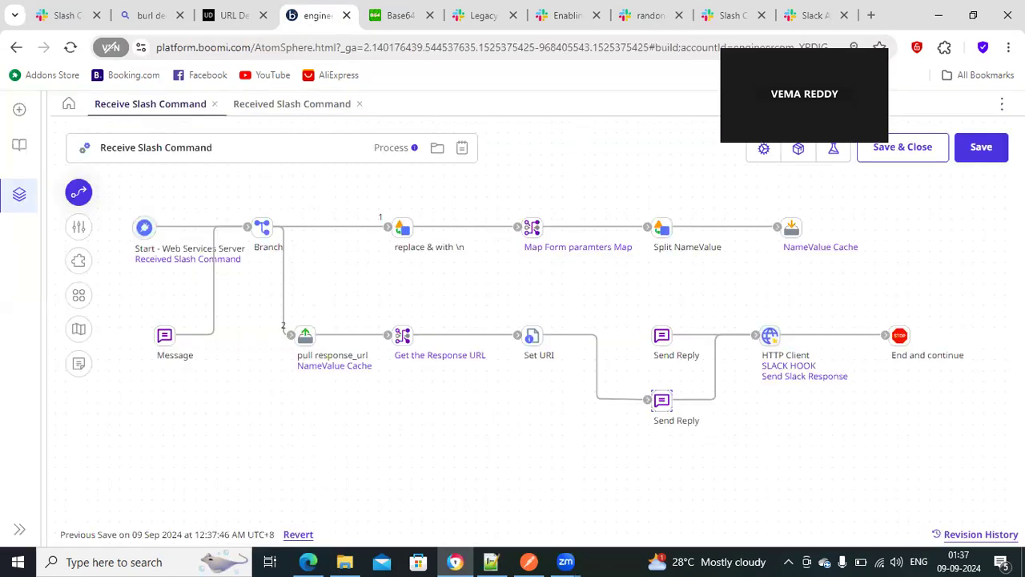
{"action": "left_click", "coordinate": [1001, 104]}
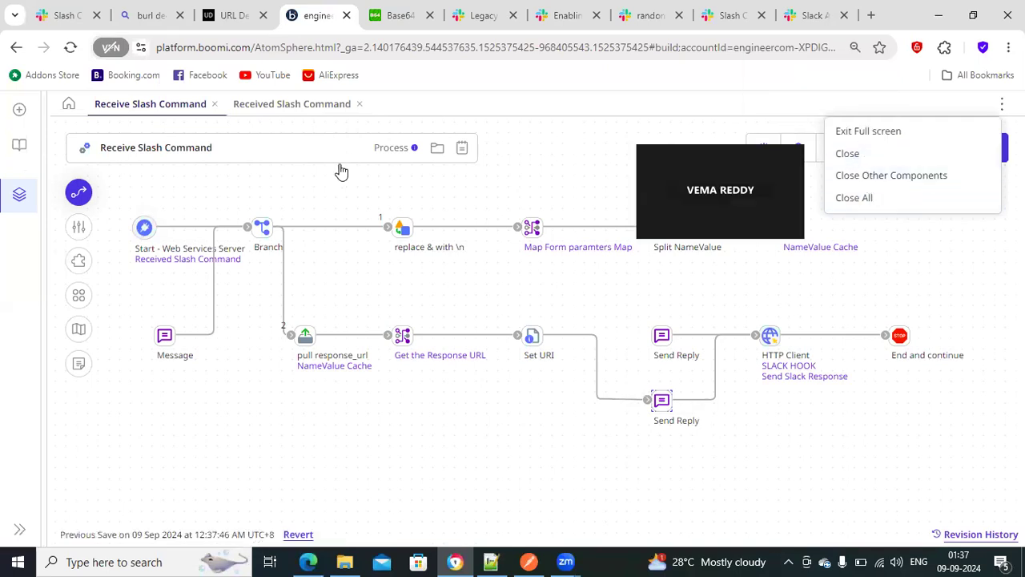
{"action": "key", "text": "Escape"}
{"action": "left_click", "coordinate": [323, 188]}
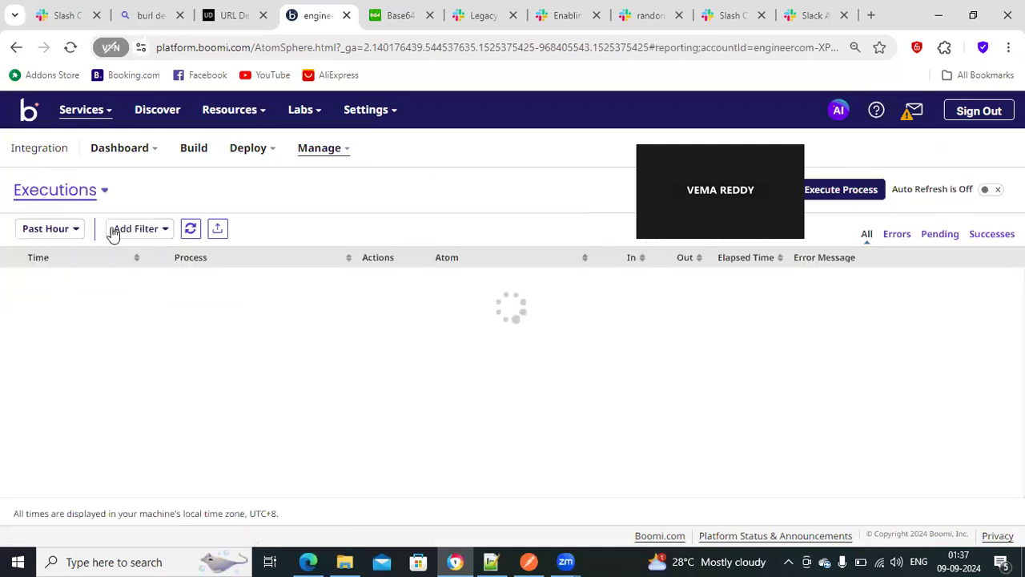
{"action": "left_click", "coordinate": [112, 231]}
{"action": "left_click", "coordinate": [145, 299]}
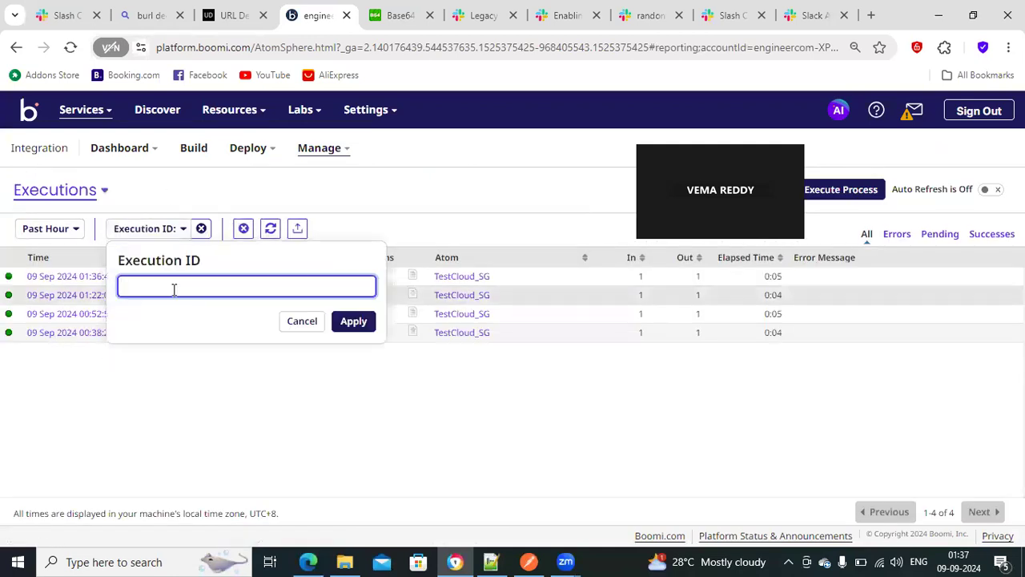
{"action": "key", "text": "ctrl+v"}
{"action": "left_click", "coordinate": [353, 321]}
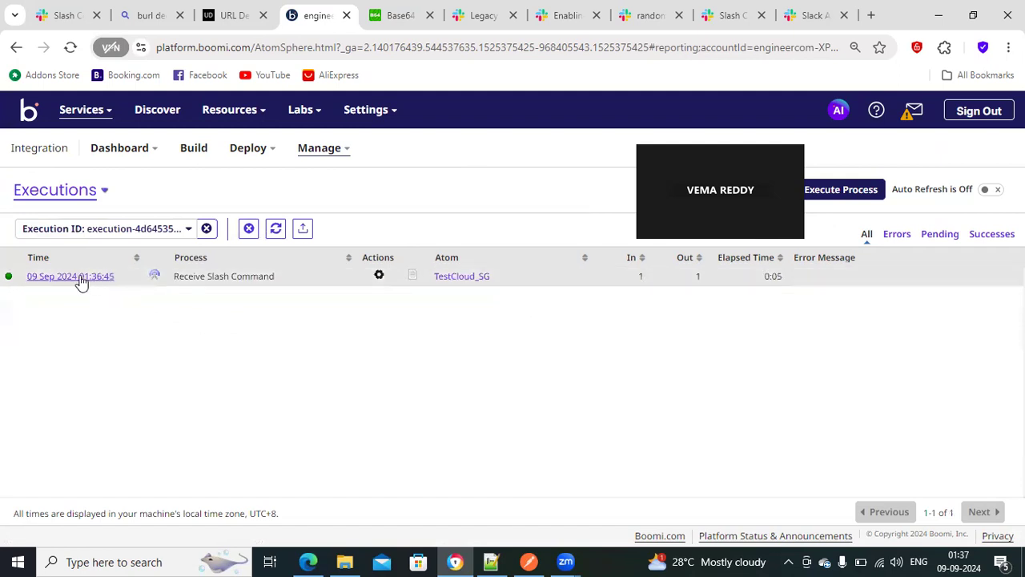
Step: Open the filtered Receive Slash Command execution, view the document received by the Web Services Server start shape, and close it
{"action": "left_click", "coordinate": [83, 278]}
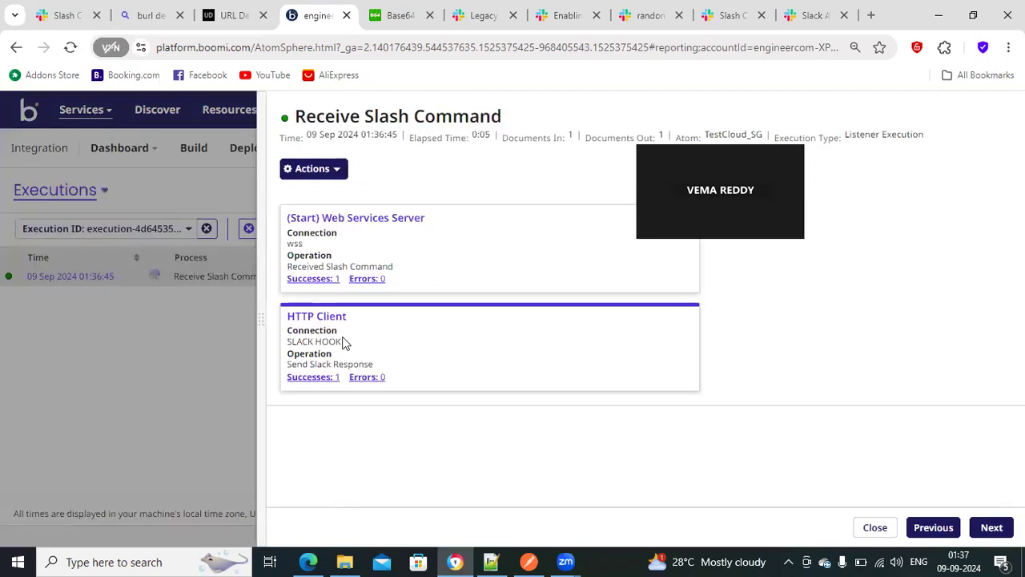
{"action": "left_click", "coordinate": [309, 279]}
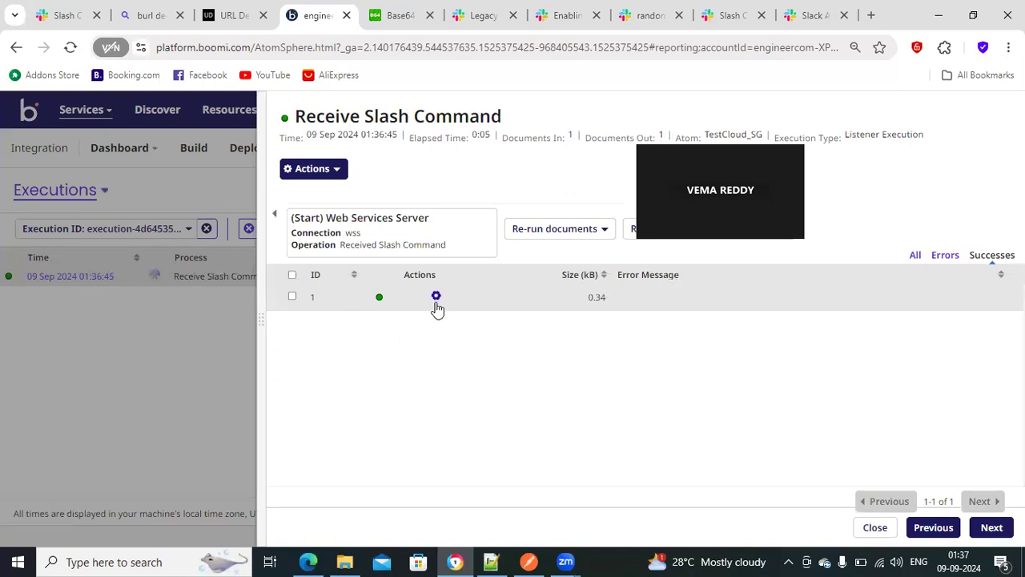
{"action": "left_click", "coordinate": [435, 297]}
{"action": "left_click", "coordinate": [439, 343]}
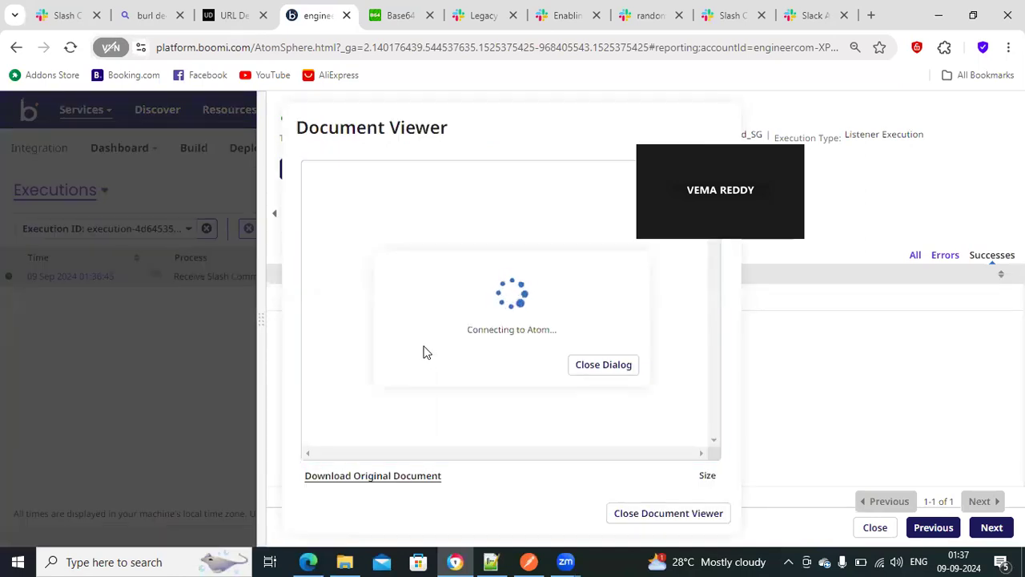
{"action": "left_click_drag", "start_coordinate": [477, 194], "coordinate": [565, 195]}
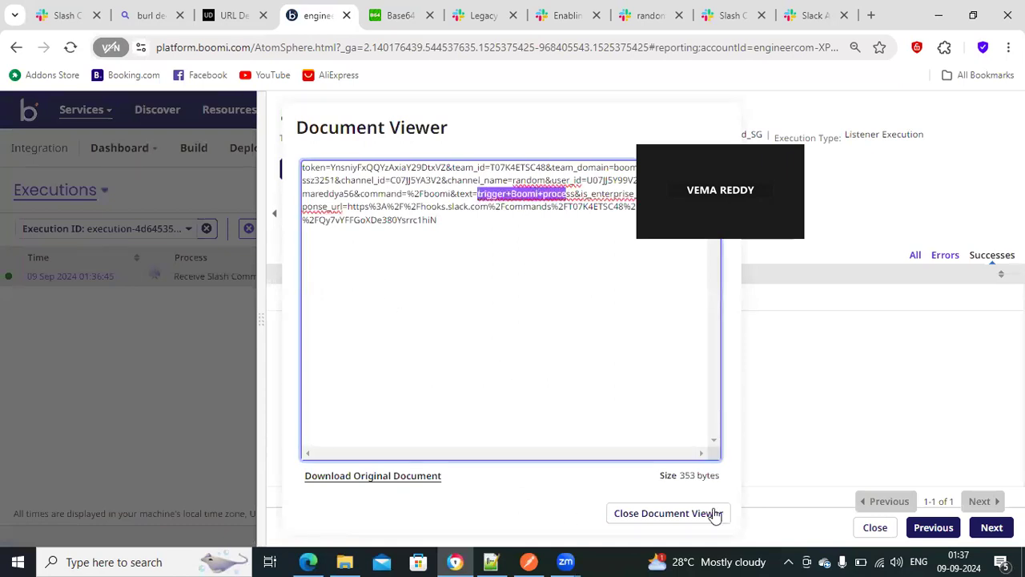
{"action": "left_click", "coordinate": [873, 527]}
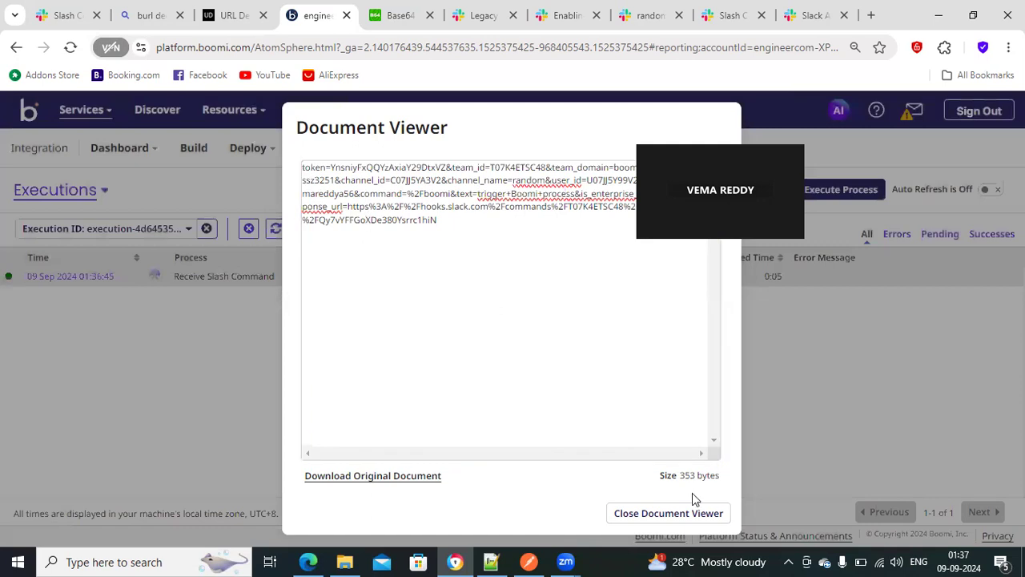
{"action": "left_click", "coordinate": [689, 512]}
Step: Reopen the execution, view the successful document of the HTTP Client's Send Slack Response operation, and close the viewer
{"action": "left_click", "coordinate": [101, 277]}
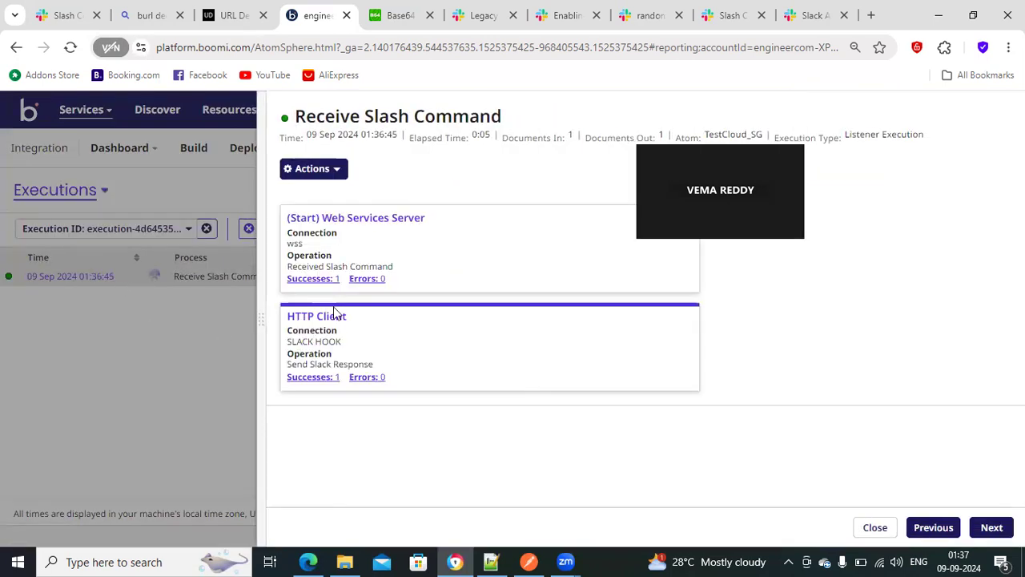
{"action": "left_click", "coordinate": [317, 377]}
{"action": "left_click", "coordinate": [390, 297]}
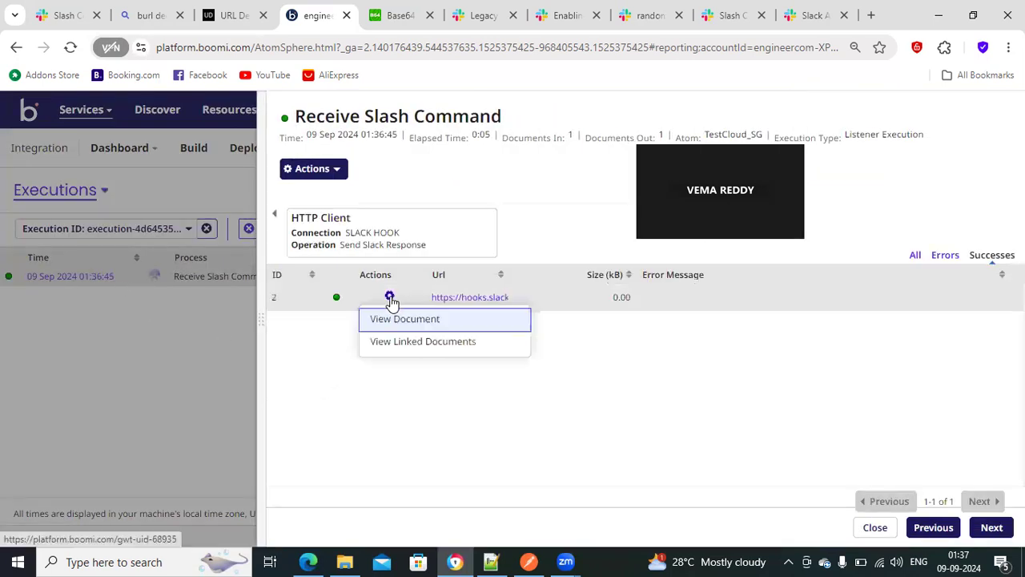
{"action": "left_click", "coordinate": [392, 319]}
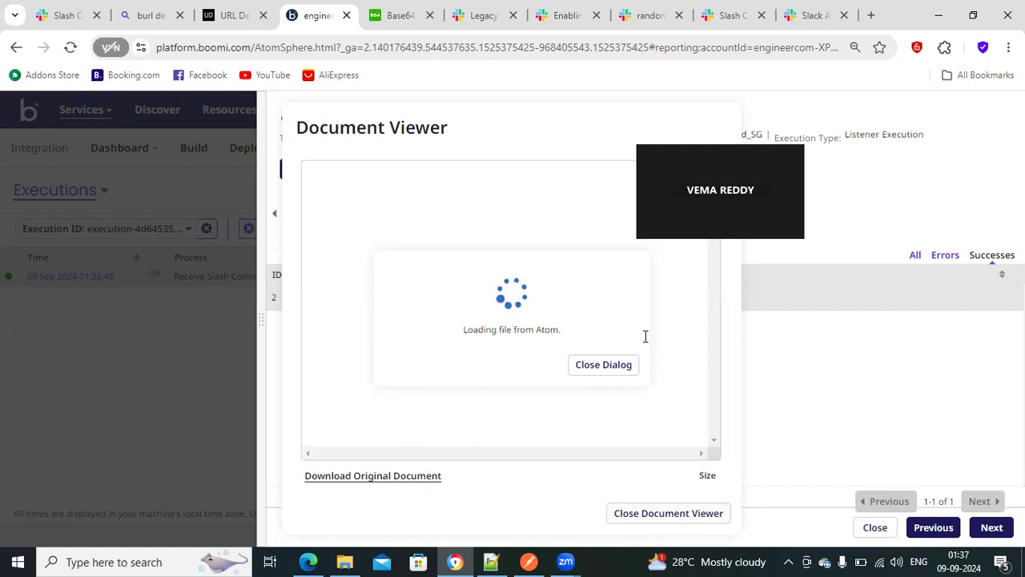
{"action": "left_click_drag", "start_coordinate": [347, 171], "coordinate": [281, 168]}
{"action": "left_click", "coordinate": [662, 513]}
Step: Inspect the full URL called by the HTTP Client document, and close the URL and execution details
{"action": "left_click", "coordinate": [482, 297]}
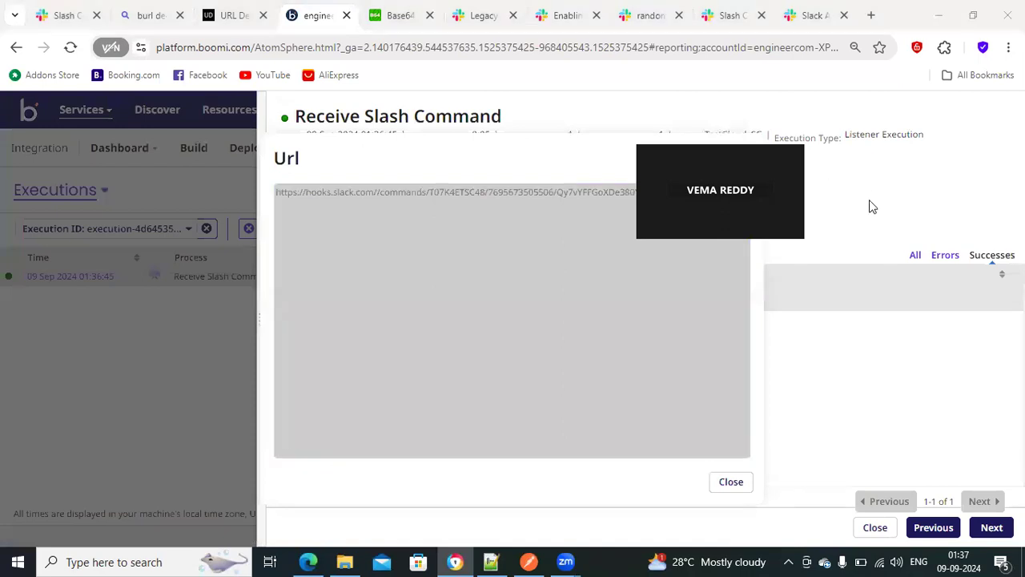
{"action": "left_click_drag", "start_coordinate": [677, 192], "coordinate": [287, 192]}
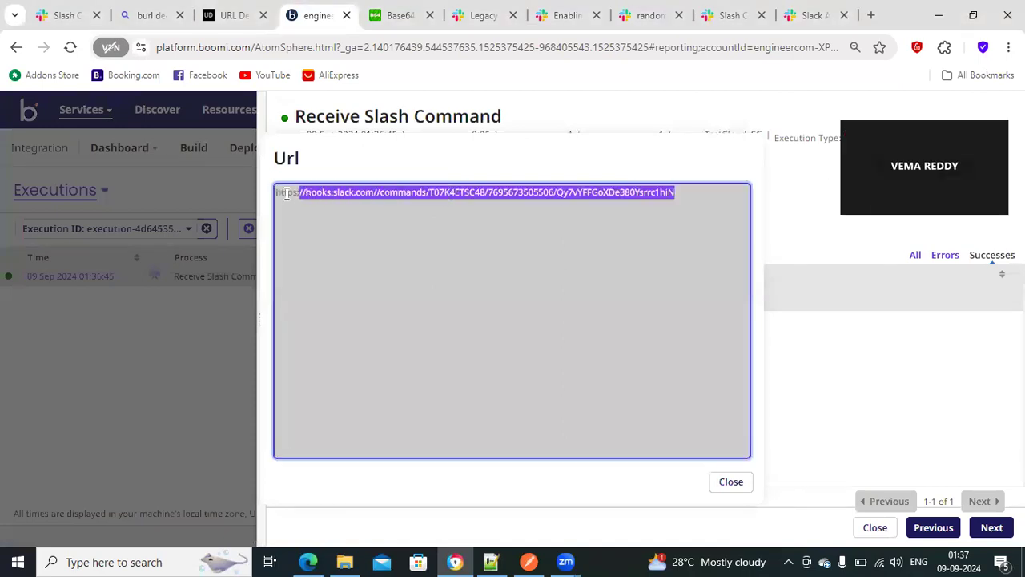
{"action": "left_click", "coordinate": [857, 524]}
{"action": "left_click", "coordinate": [726, 485]}
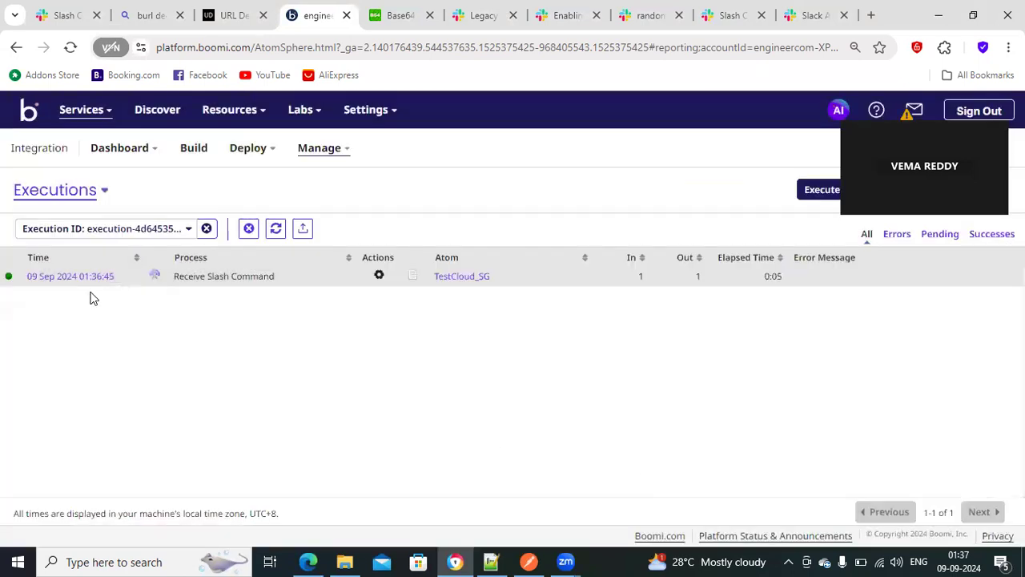
Step: Run the execution's Web Services Server document in test mode and enlarge the Receive Slash Command process canvas
{"action": "left_click", "coordinate": [69, 275]}
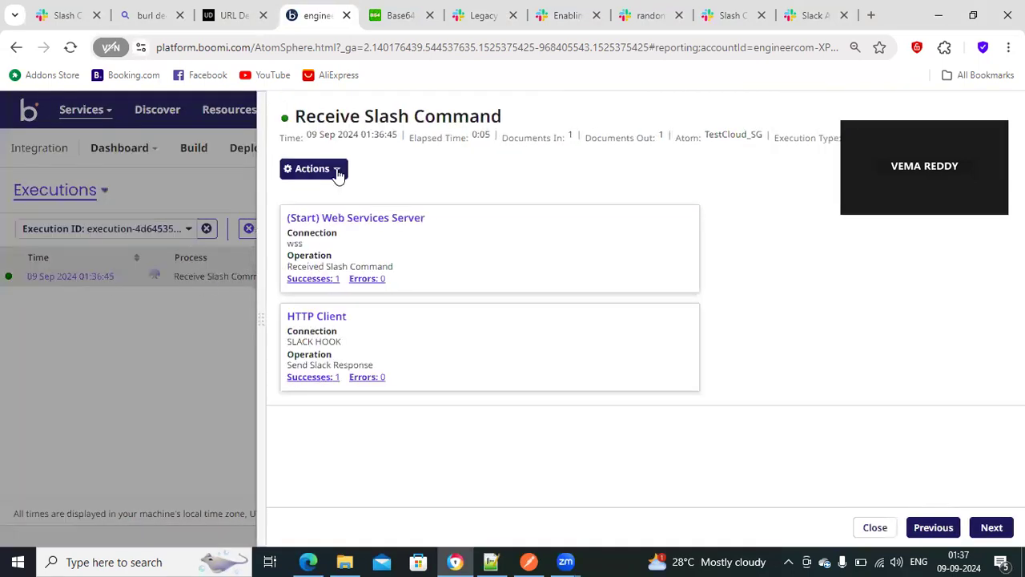
{"action": "left_click", "coordinate": [338, 171]}
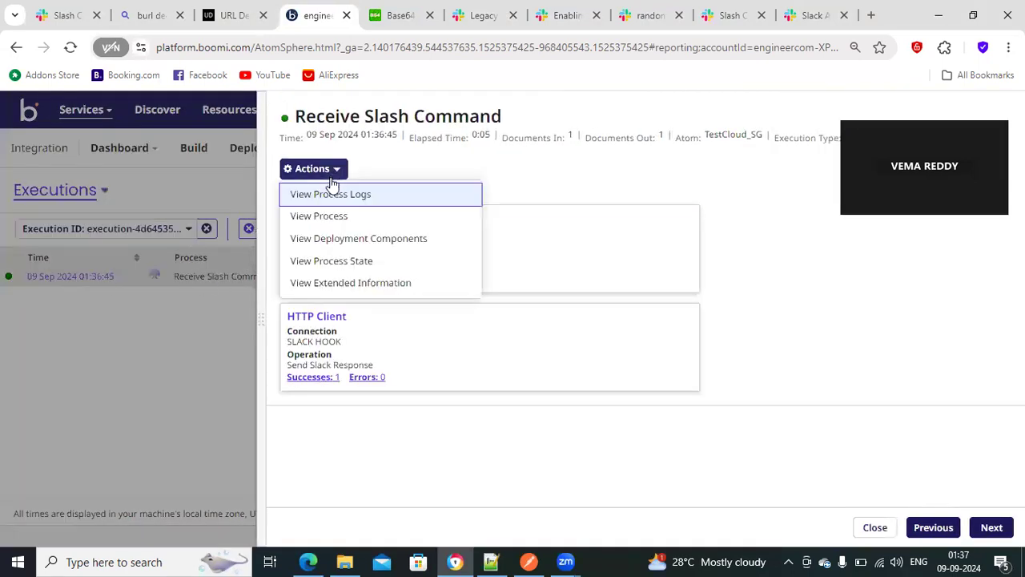
{"action": "left_click", "coordinate": [731, 304]}
{"action": "left_click", "coordinate": [311, 282]}
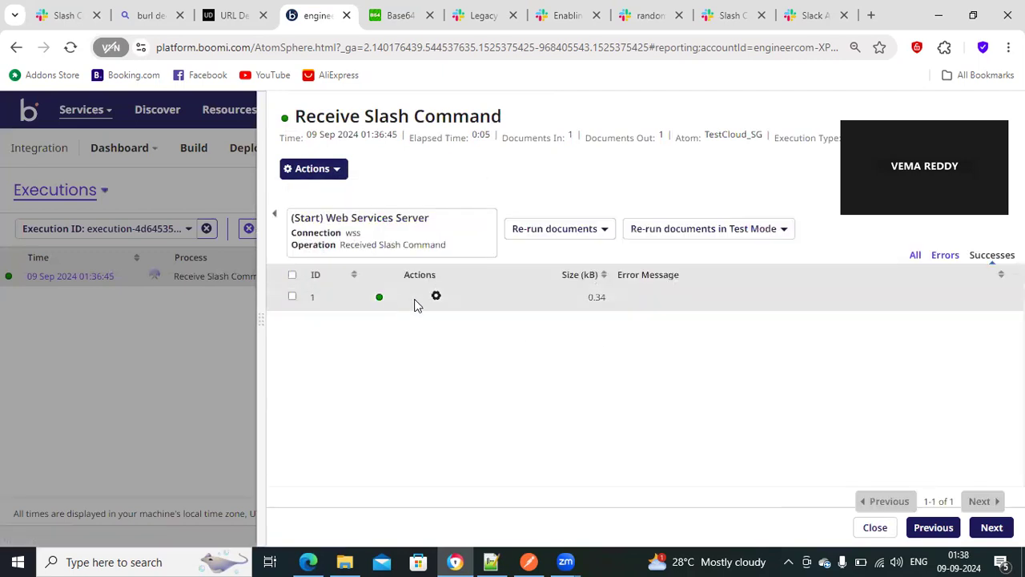
{"action": "left_click", "coordinate": [437, 296]}
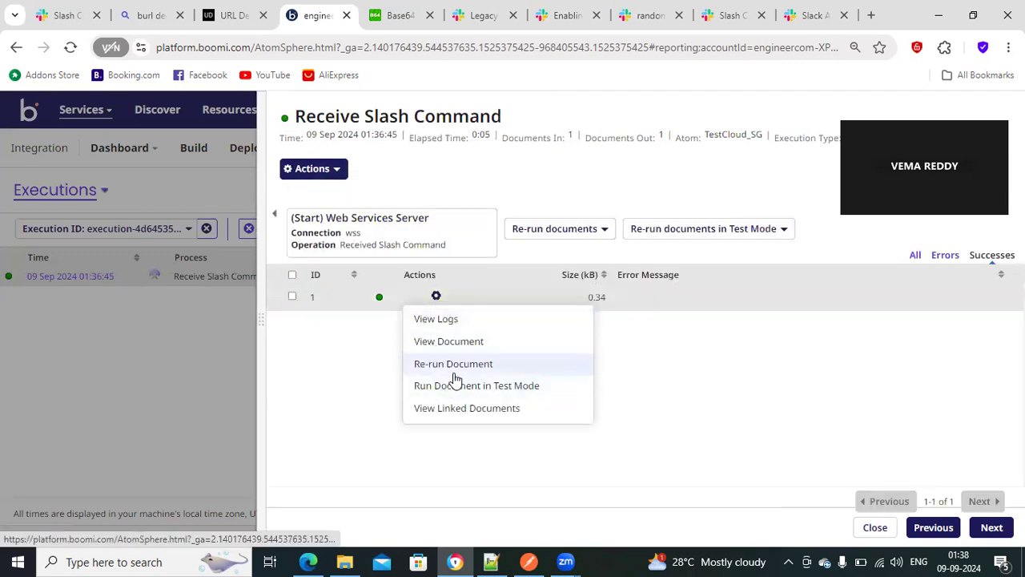
{"action": "left_click", "coordinate": [446, 388]}
{"action": "left_click", "coordinate": [608, 349]}
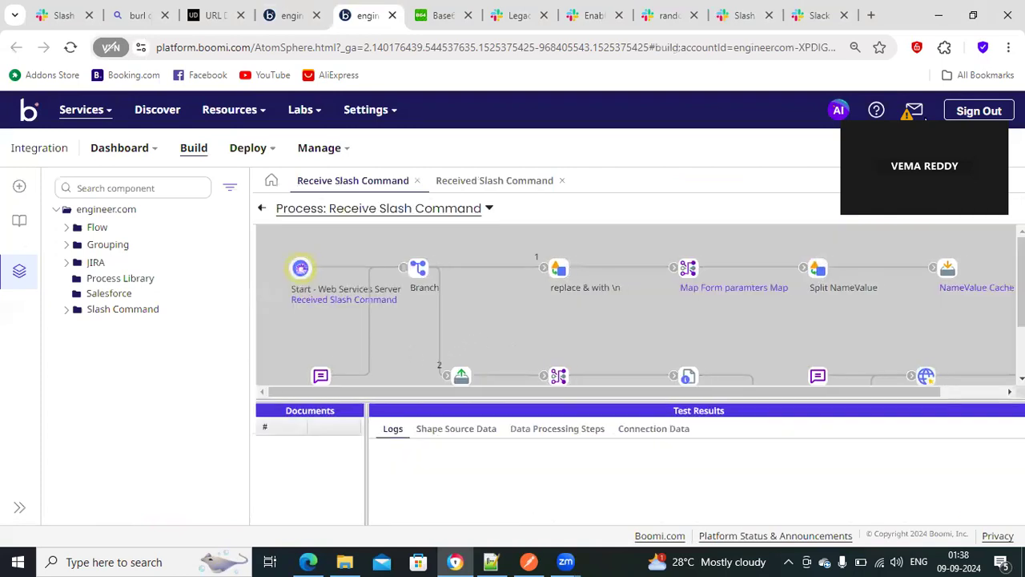
{"action": "left_click", "coordinate": [967, 205]}
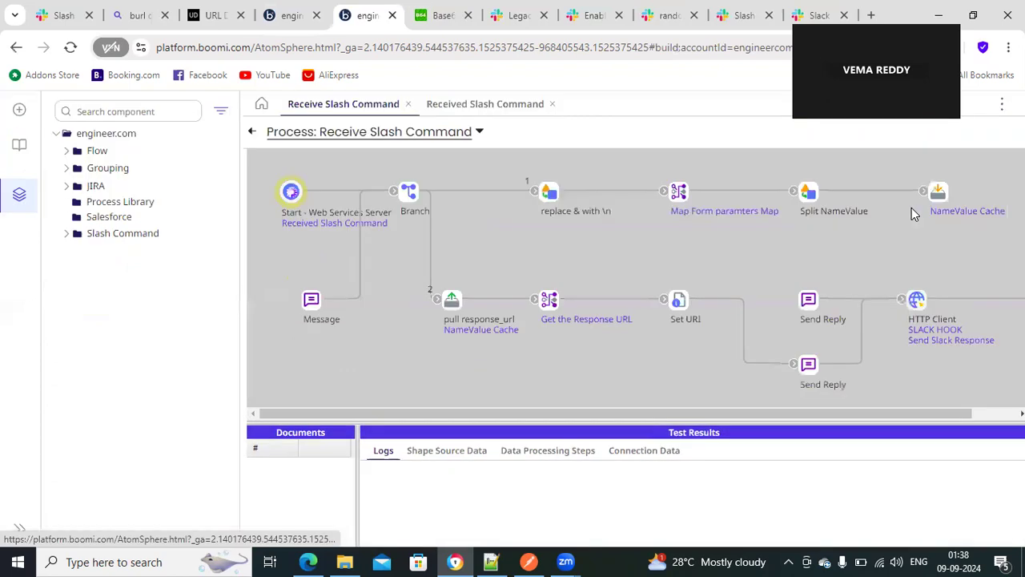
Step: View the source data entering the "replace & with \n" shape and close the viewer
{"action": "left_click", "coordinate": [357, 192]}
{"action": "left_click", "coordinate": [276, 453]}
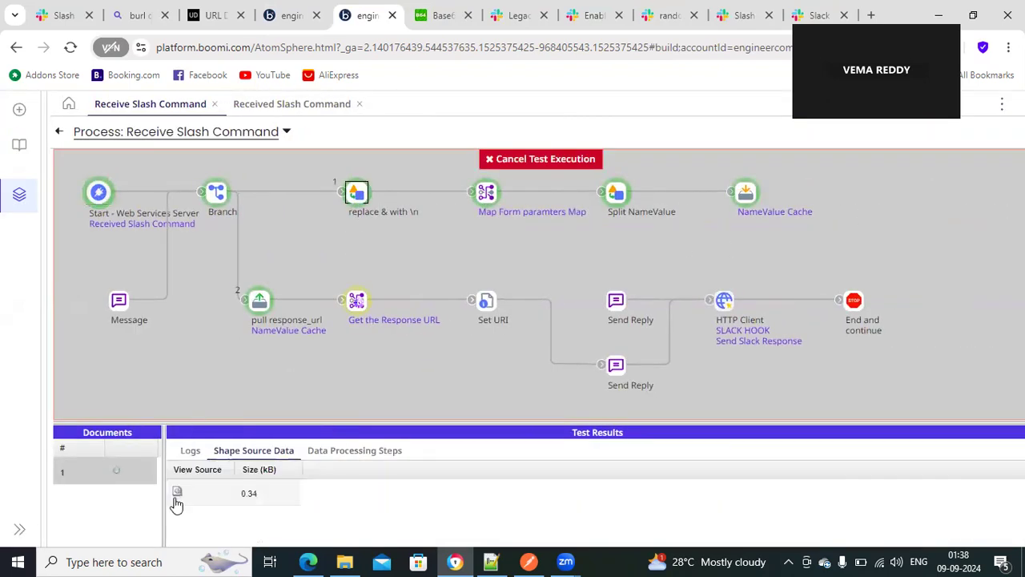
{"action": "left_click", "coordinate": [177, 492]}
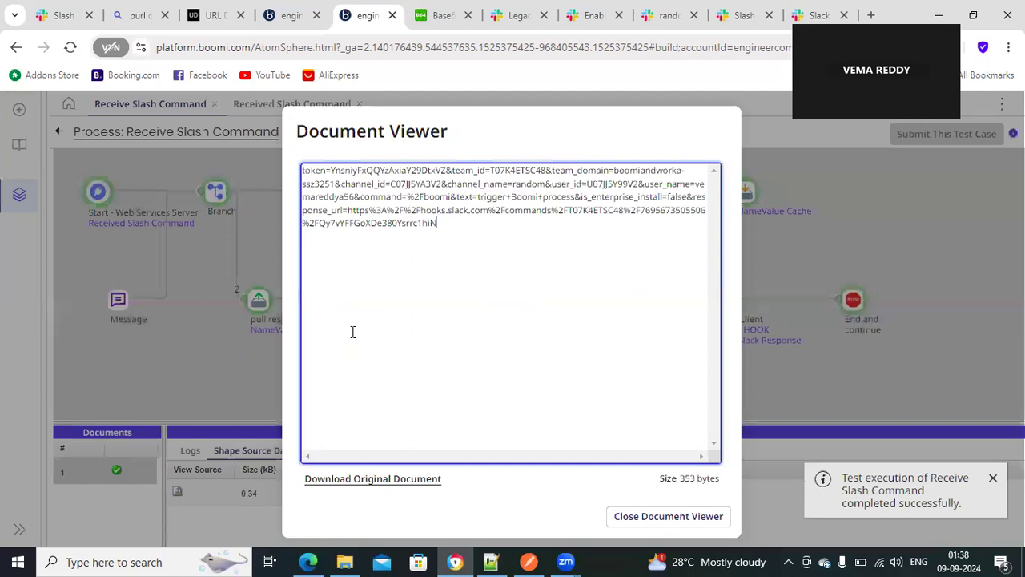
{"action": "key", "text": "ctrl+a"}
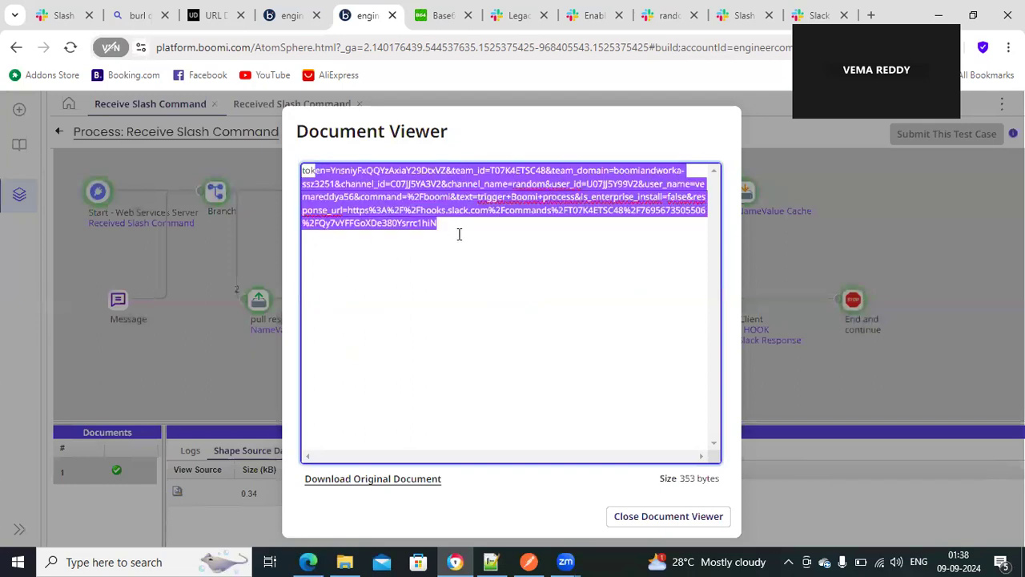
{"action": "left_click", "coordinate": [697, 519]}
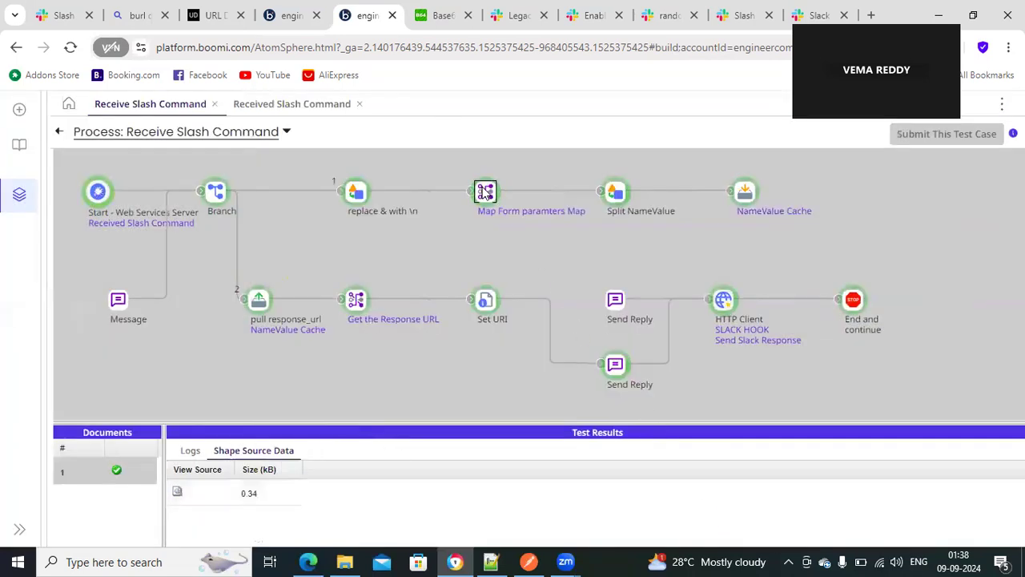
Step: View the line-separated source document entering the Map Form paramters Map shape and close the viewer
{"action": "left_click", "coordinate": [177, 490]}
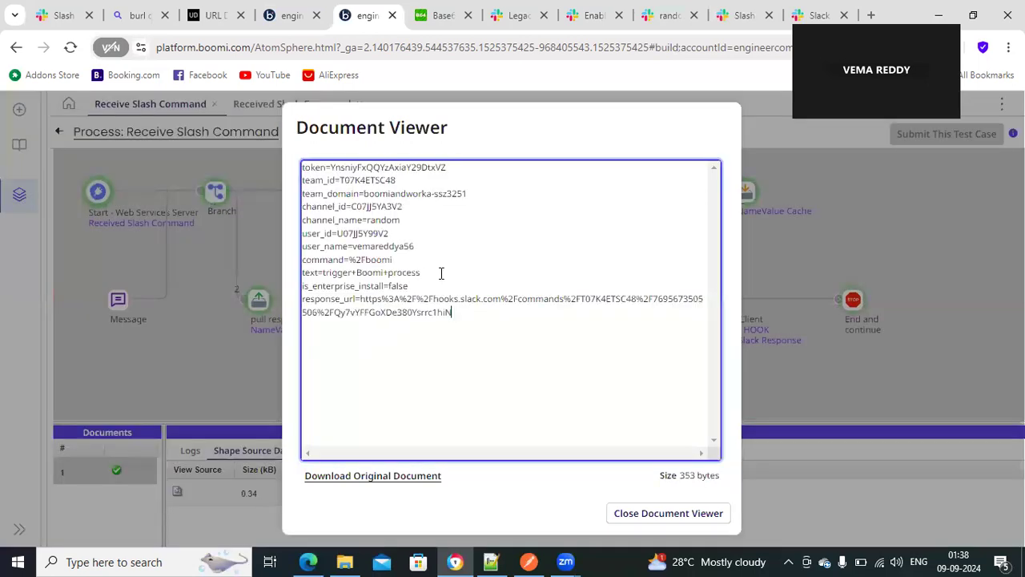
{"action": "left_click_drag", "start_coordinate": [319, 168], "coordinate": [432, 232]}
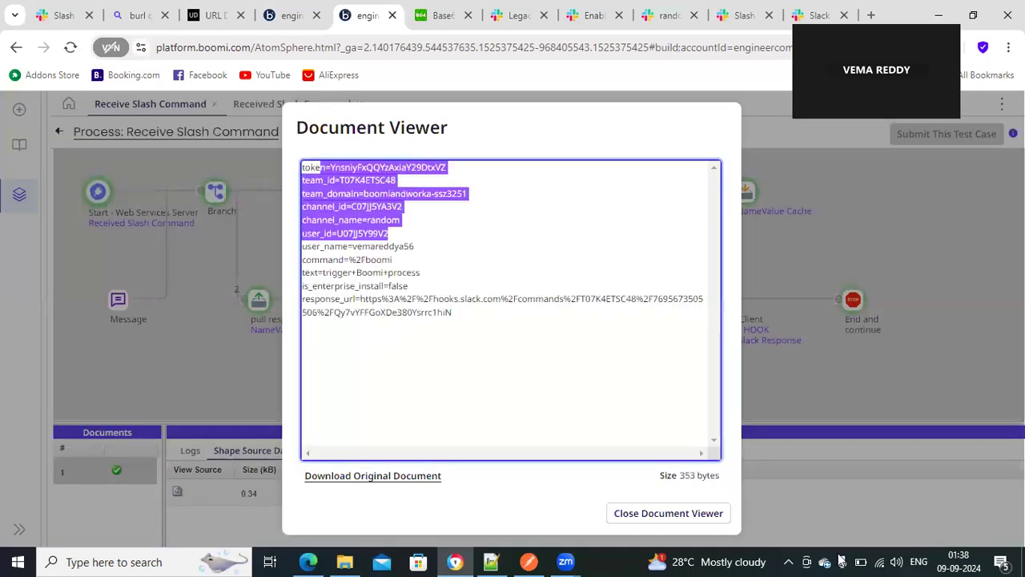
{"action": "left_click", "coordinate": [713, 492]}
Step: Examine the name/value XML entering the Split NameValue shape, copy the text parameter's value, and close the viewer
{"action": "left_click", "coordinate": [626, 204]}
{"action": "left_click", "coordinate": [177, 491]}
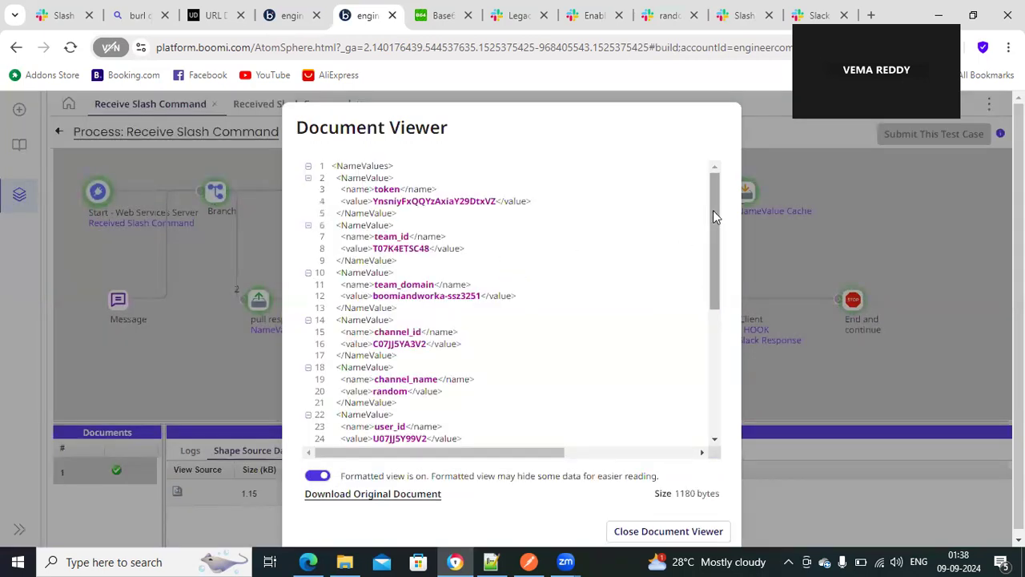
{"action": "left_click_drag", "start_coordinate": [711, 208], "coordinate": [701, 263]}
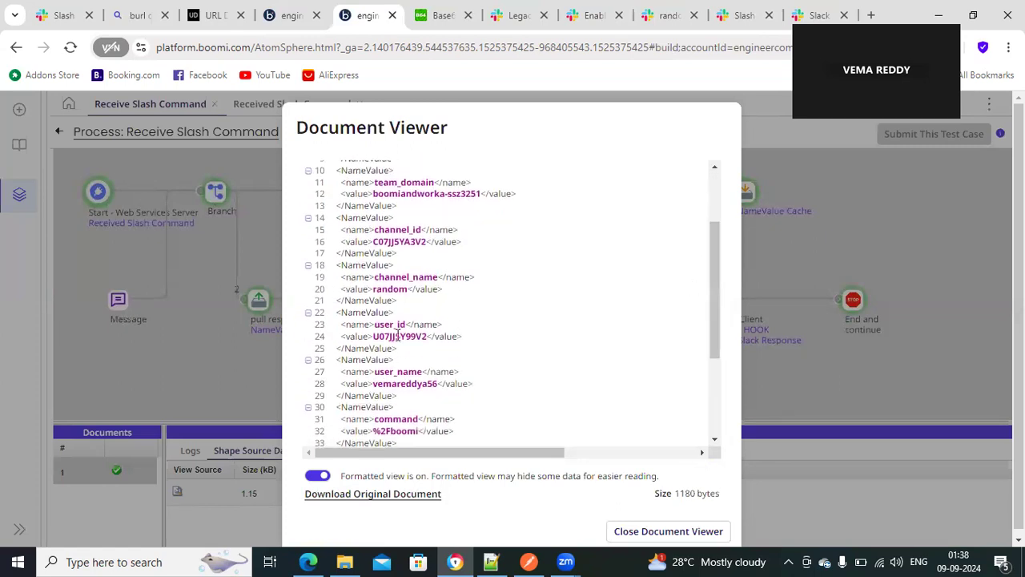
{"action": "left_click_drag", "start_coordinate": [716, 326], "coordinate": [726, 278]}
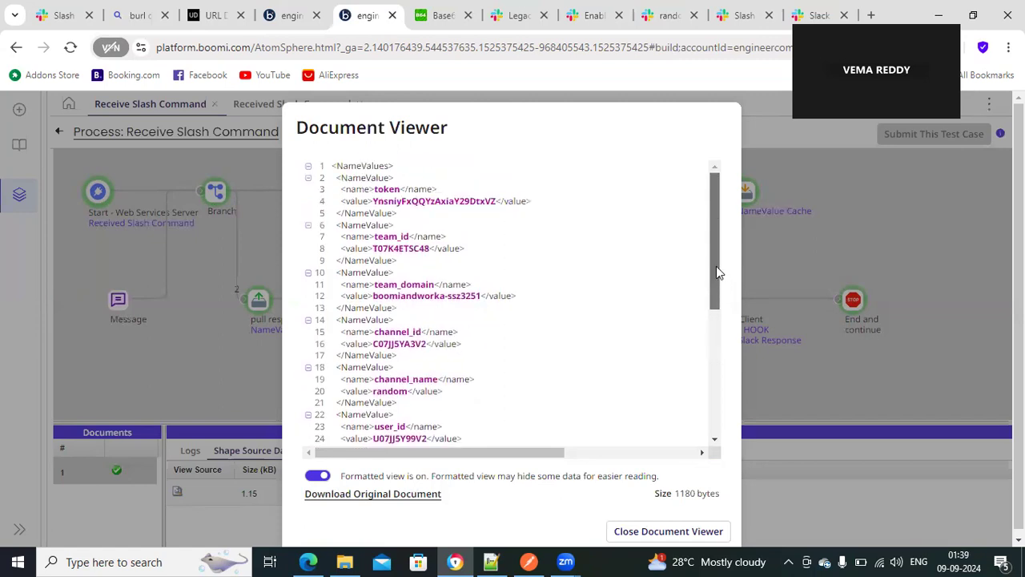
{"action": "left_click_drag", "start_coordinate": [712, 264], "coordinate": [693, 382]}
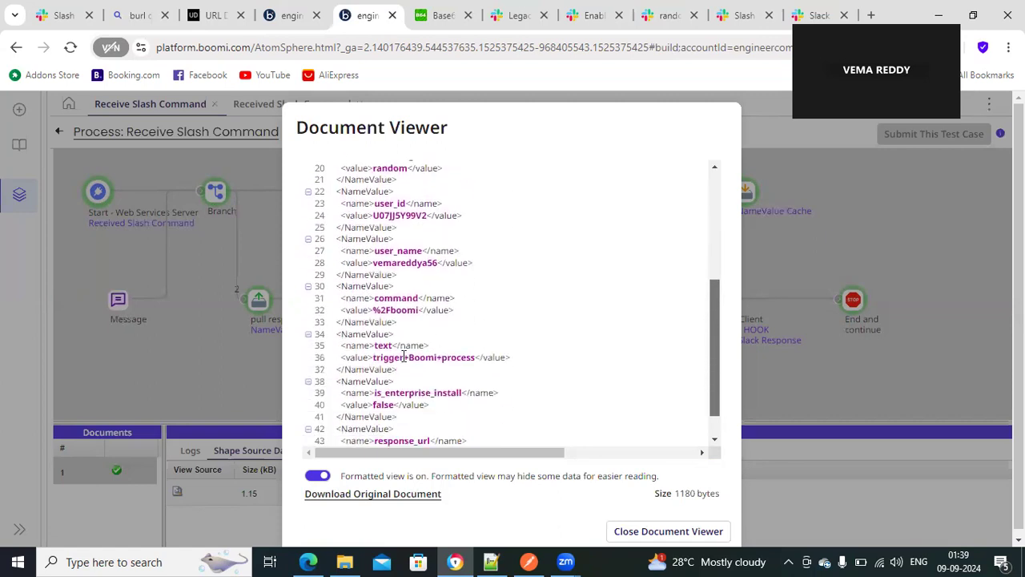
{"action": "left_click_drag", "start_coordinate": [373, 357], "coordinate": [475, 362]}
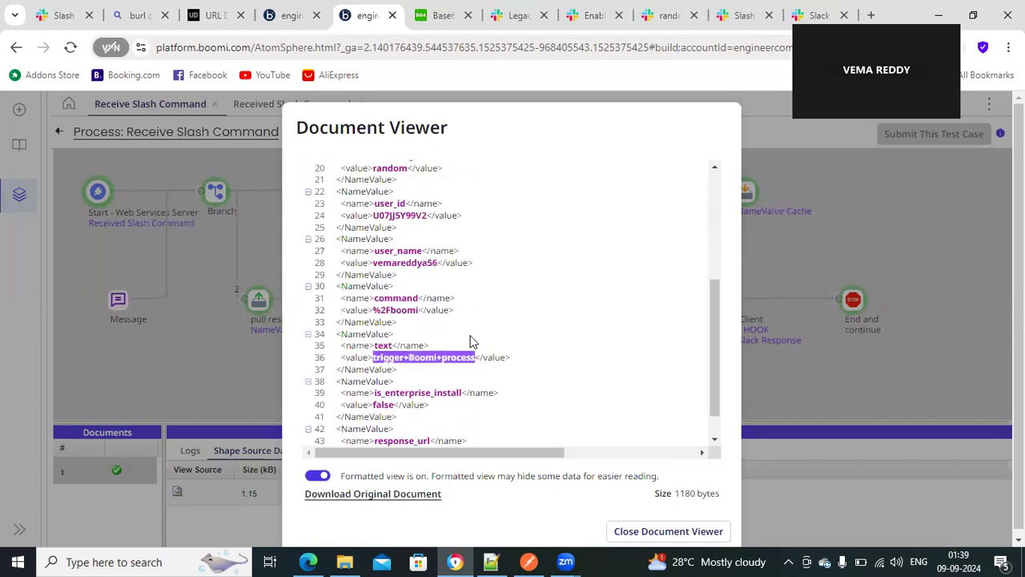
{"action": "key", "text": "ctrl+c"}
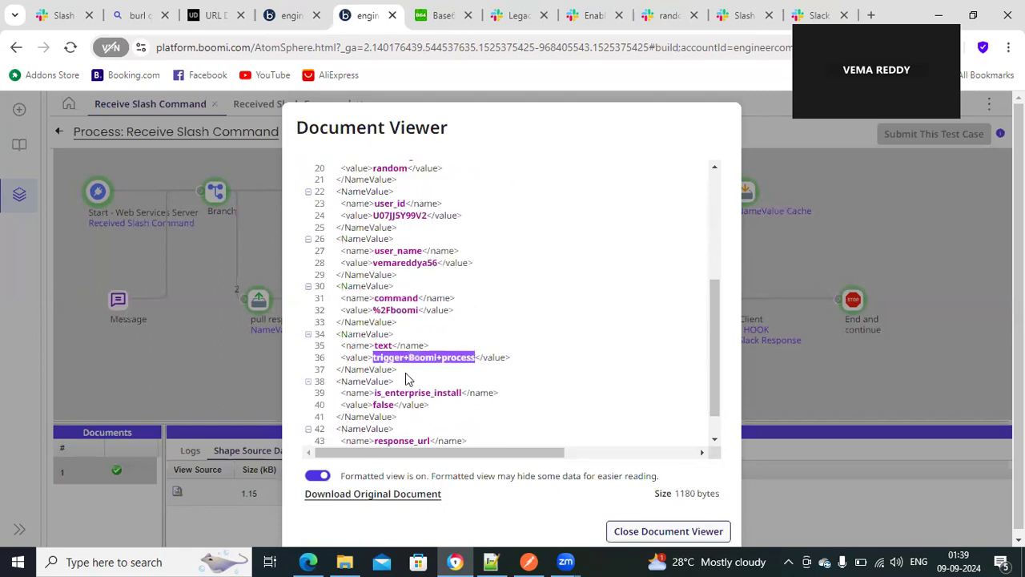
{"action": "left_click", "coordinate": [677, 531]}
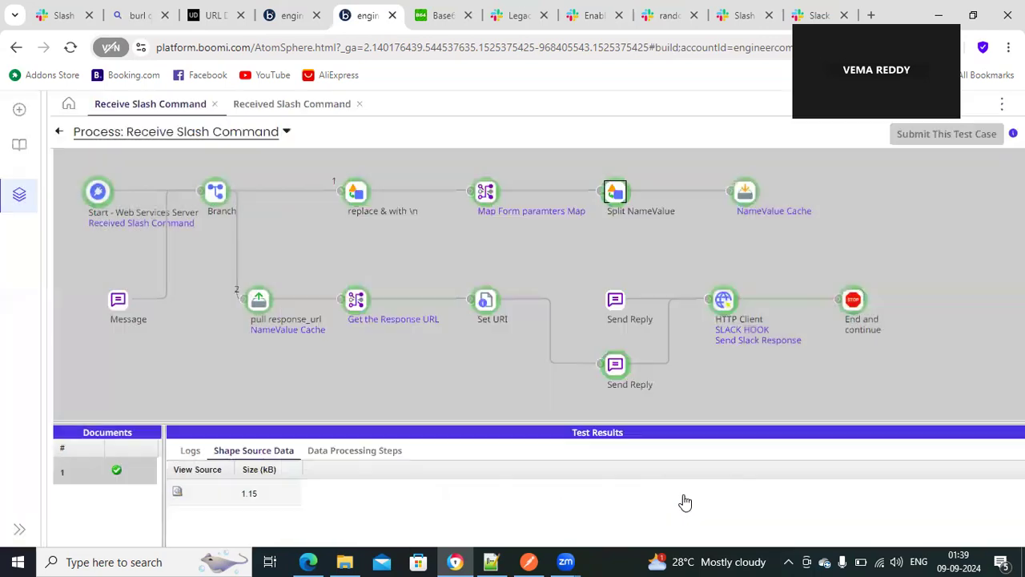
Step: Check the NameValue Cache shape's source data, and view the response_url document entering the Get the Response URL map
{"action": "left_click", "coordinate": [742, 197]}
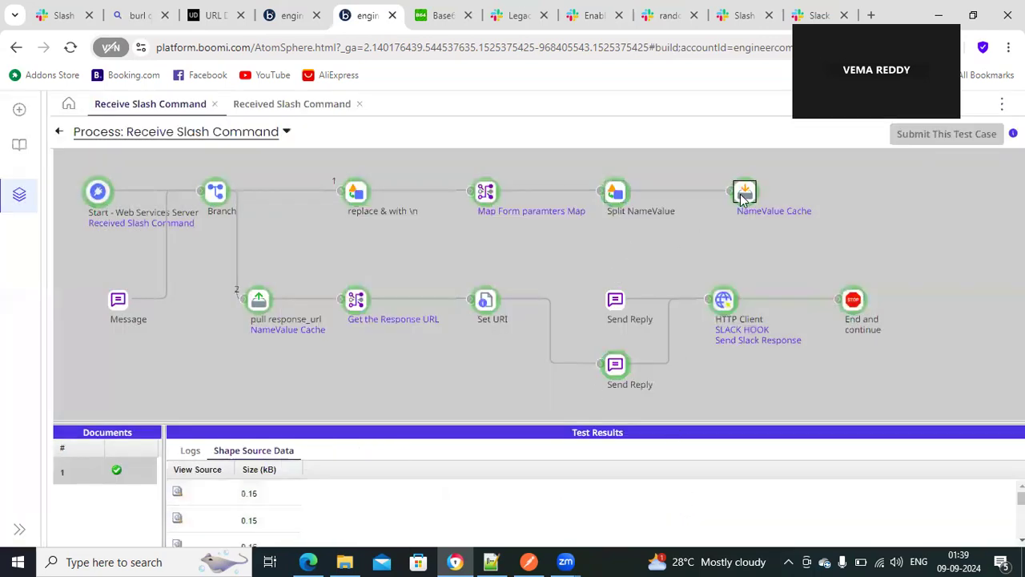
{"action": "left_click", "coordinate": [356, 300]}
{"action": "left_click", "coordinate": [177, 491]}
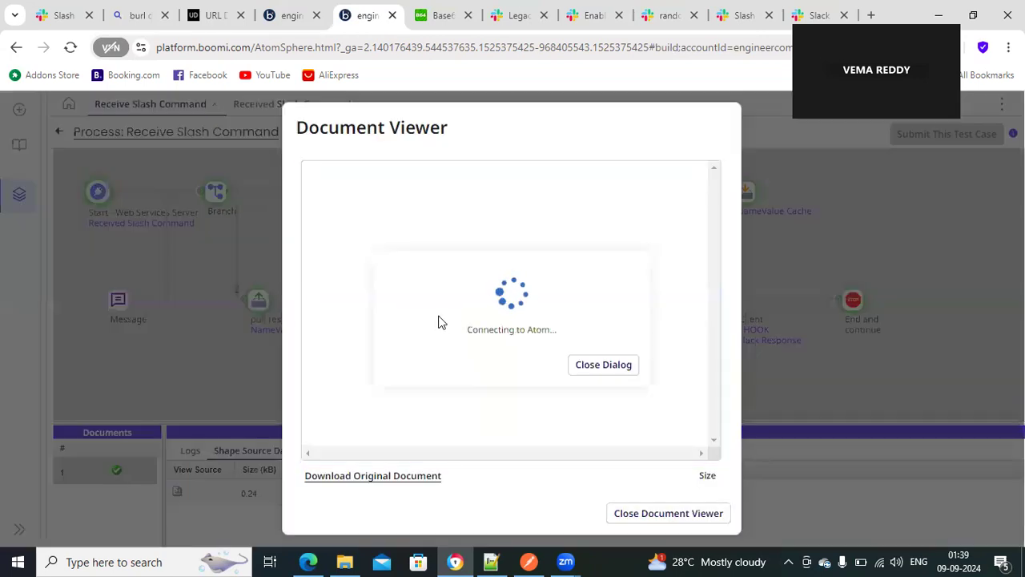
{"action": "left_click", "coordinate": [454, 230]}
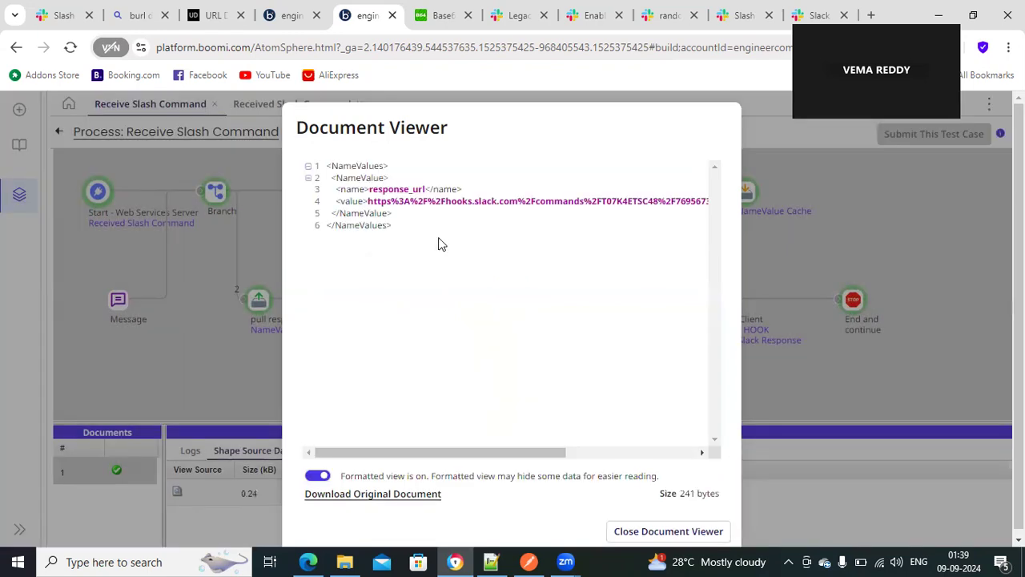
{"action": "left_click", "coordinate": [698, 531]}
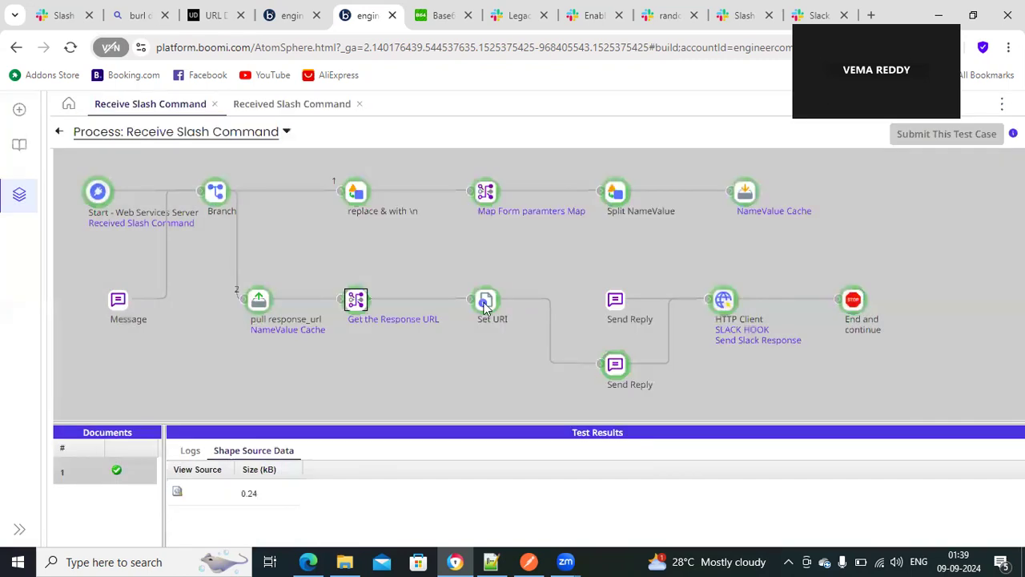
Step: View the response path document entering the Set URI shape and close the viewer
{"action": "left_click", "coordinate": [484, 309]}
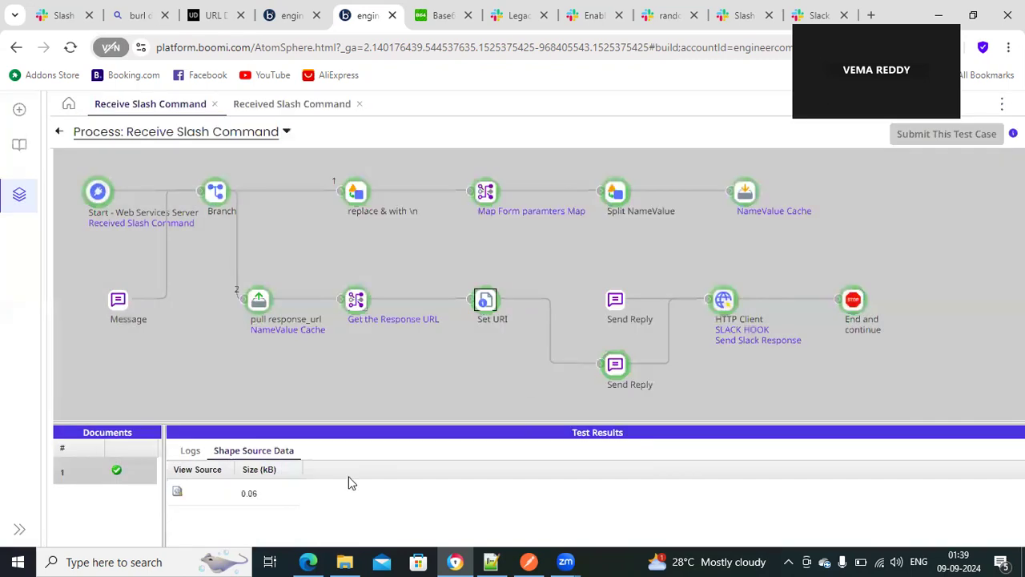
{"action": "left_click", "coordinate": [178, 491]}
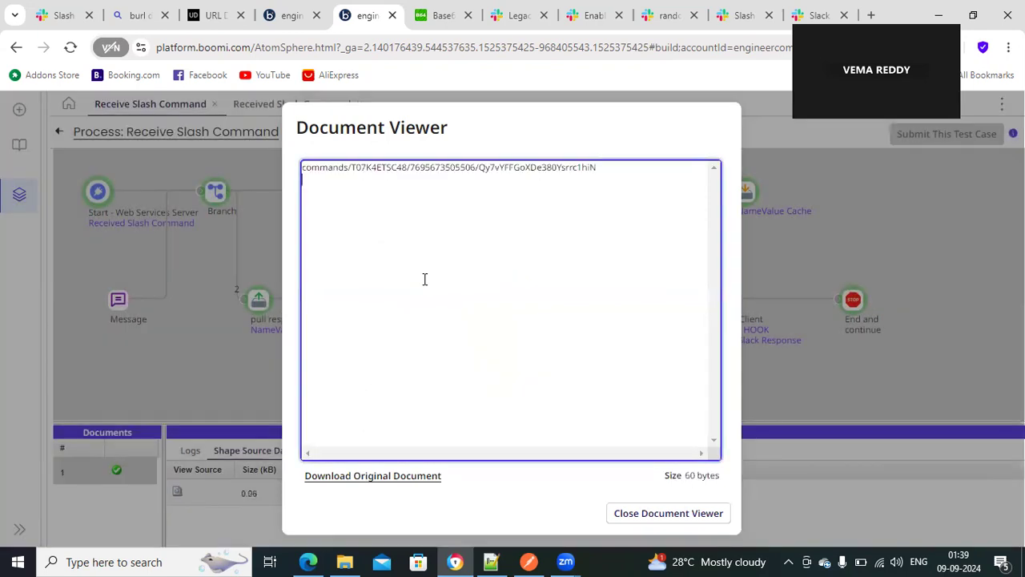
{"action": "left_click_drag", "start_coordinate": [312, 169], "coordinate": [658, 181]}
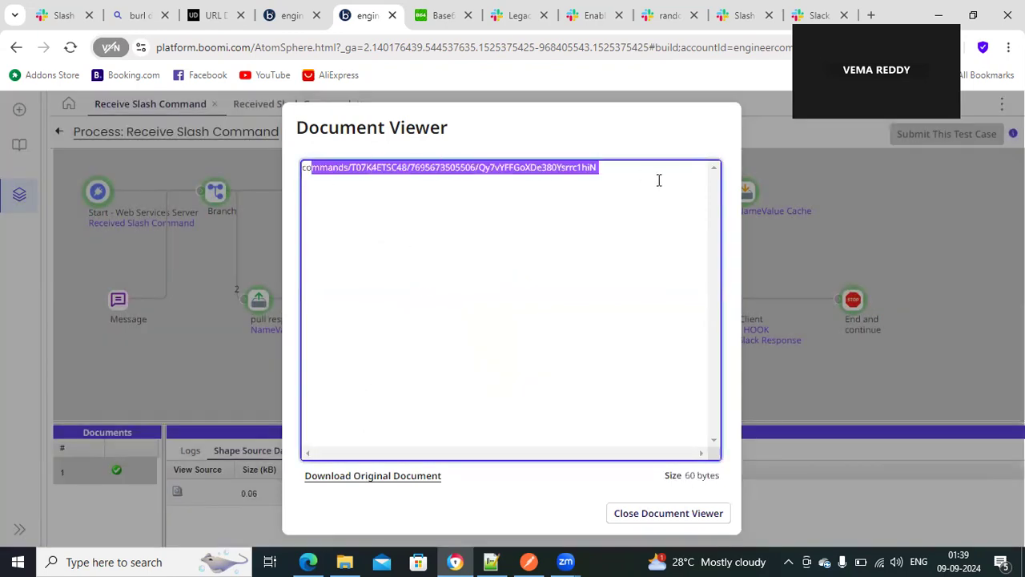
{"action": "left_click", "coordinate": [666, 512]}
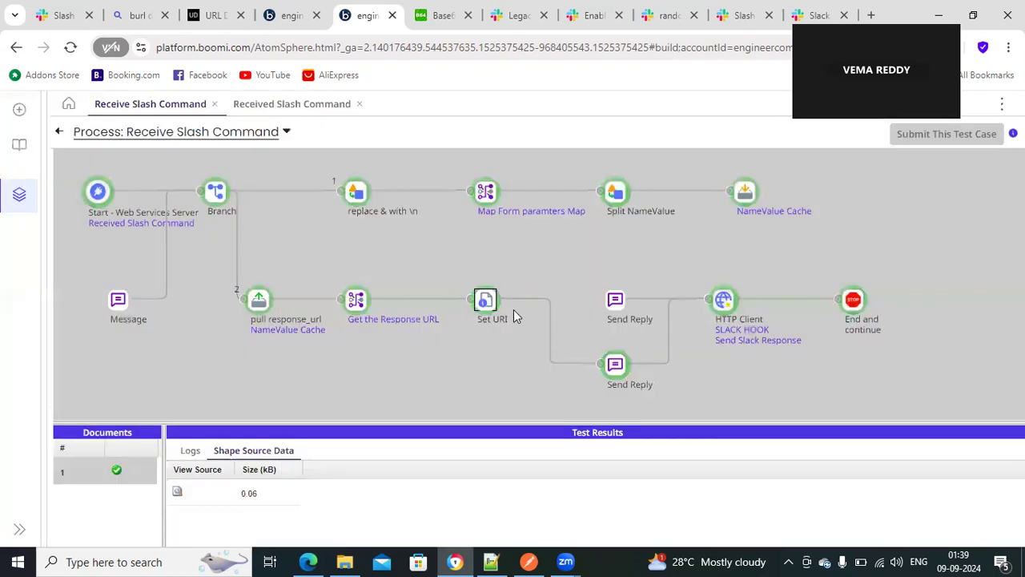
Step: View the source document entering the executed Send Reply shape and close the viewer
{"action": "left_click", "coordinate": [723, 300]}
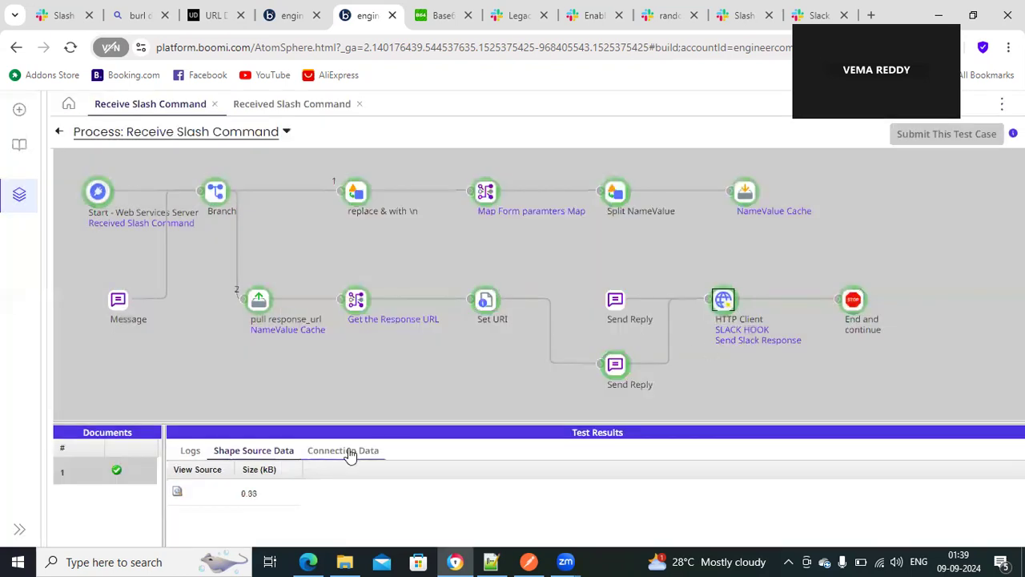
{"action": "left_click", "coordinate": [617, 366]}
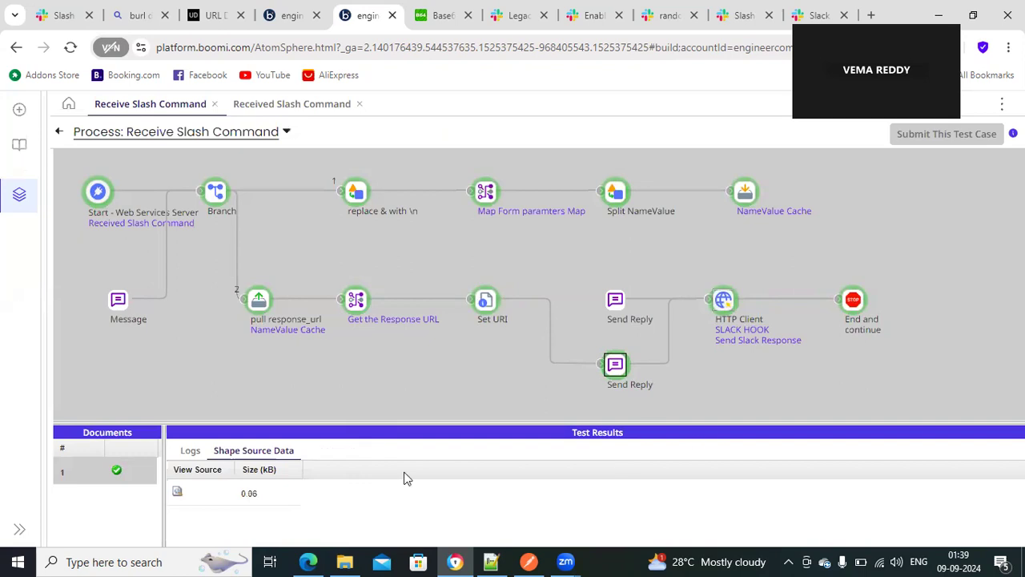
{"action": "left_click", "coordinate": [177, 491]}
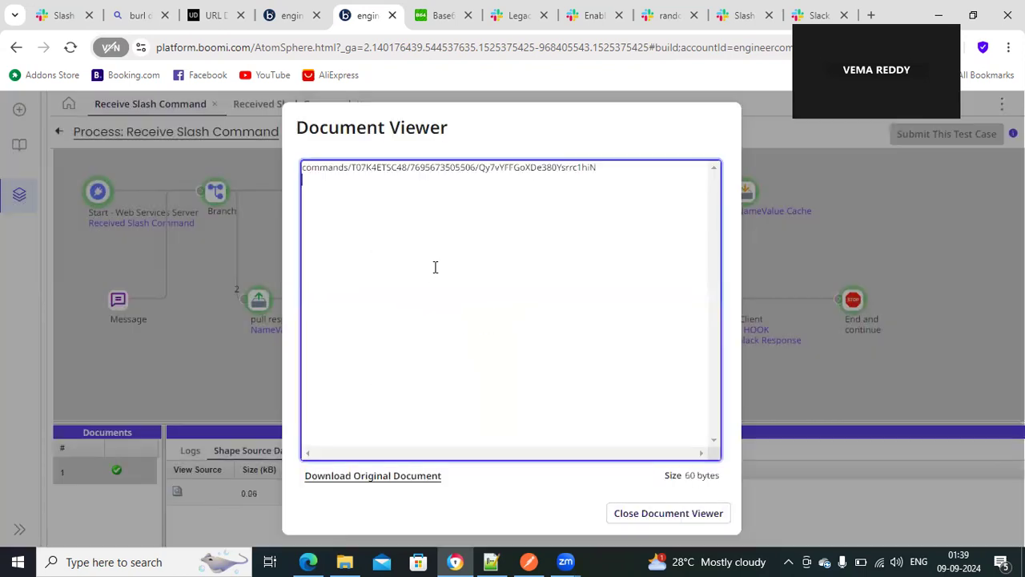
{"action": "left_click", "coordinate": [668, 512]}
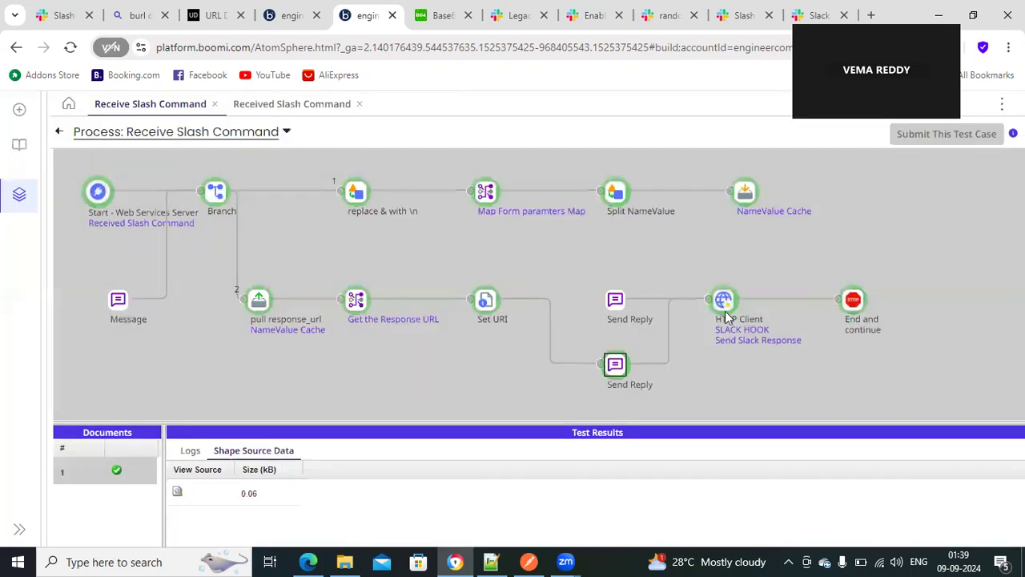
Step: Examine the JSON reply entering the HTTP Client shape, including both section texts, and close the viewer
{"action": "left_click", "coordinate": [178, 491]}
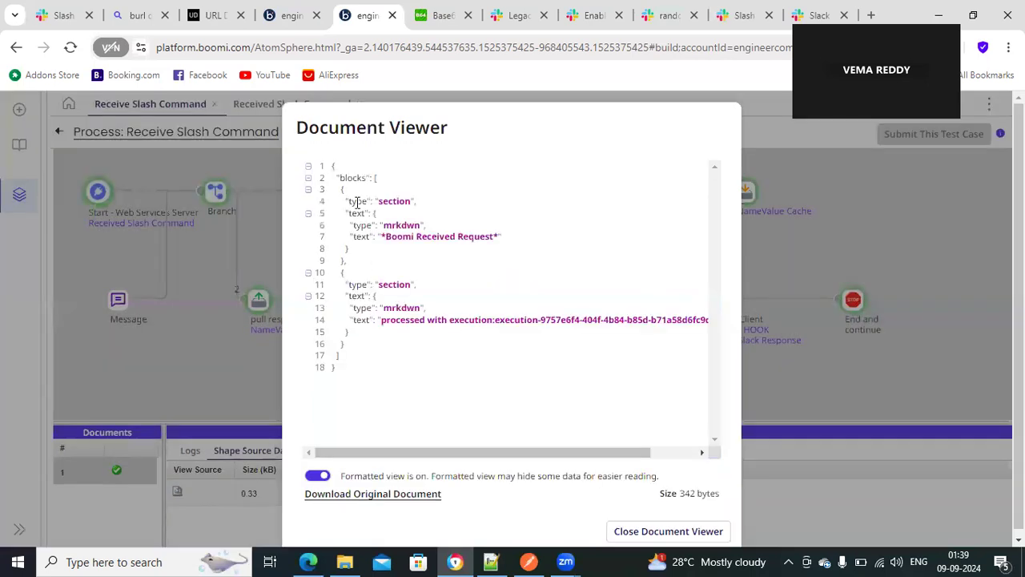
{"action": "key", "text": "ctrl+a"}
{"action": "left_click", "coordinate": [387, 237]}
{"action": "left_click_drag", "start_coordinate": [472, 237], "coordinate": [400, 237]}
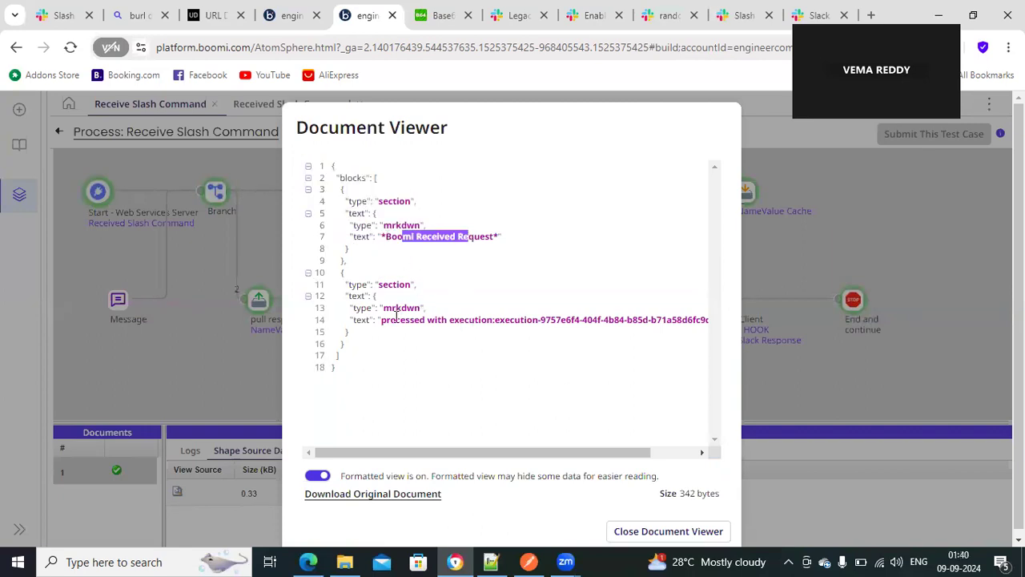
{"action": "left_click_drag", "start_coordinate": [395, 319], "coordinate": [507, 319]}
{"action": "left_click_drag", "start_coordinate": [623, 463], "coordinate": [510, 449]}
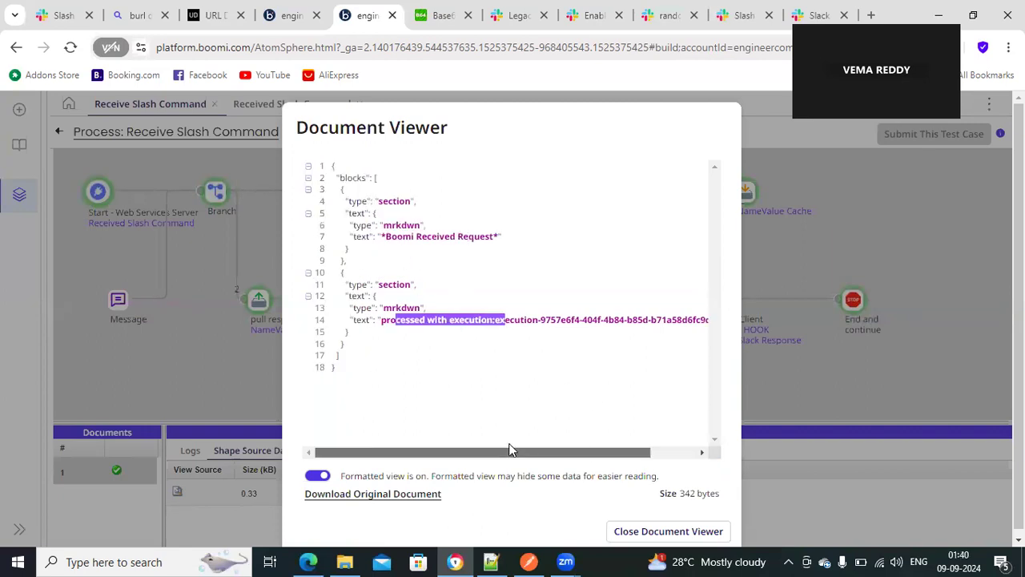
{"action": "left_click", "coordinate": [695, 529]}
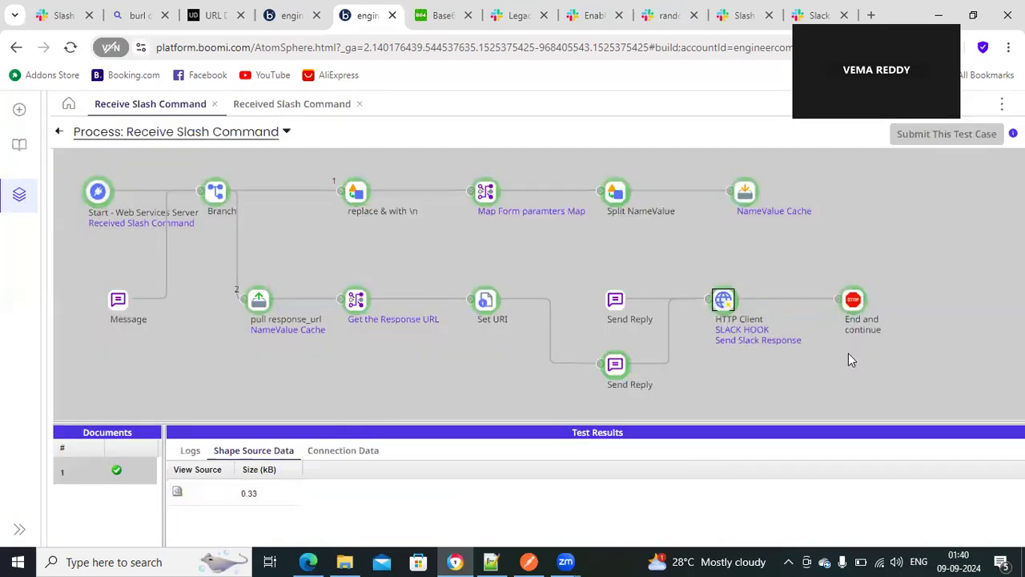
Step: Enlarge the test results area, view the full request URL in the HTTP Client shape's connection data, and close it
{"action": "left_click", "coordinate": [855, 301]}
{"action": "left_click", "coordinate": [712, 304]}
{"action": "left_click_drag", "start_coordinate": [370, 437], "coordinate": [396, 357]}
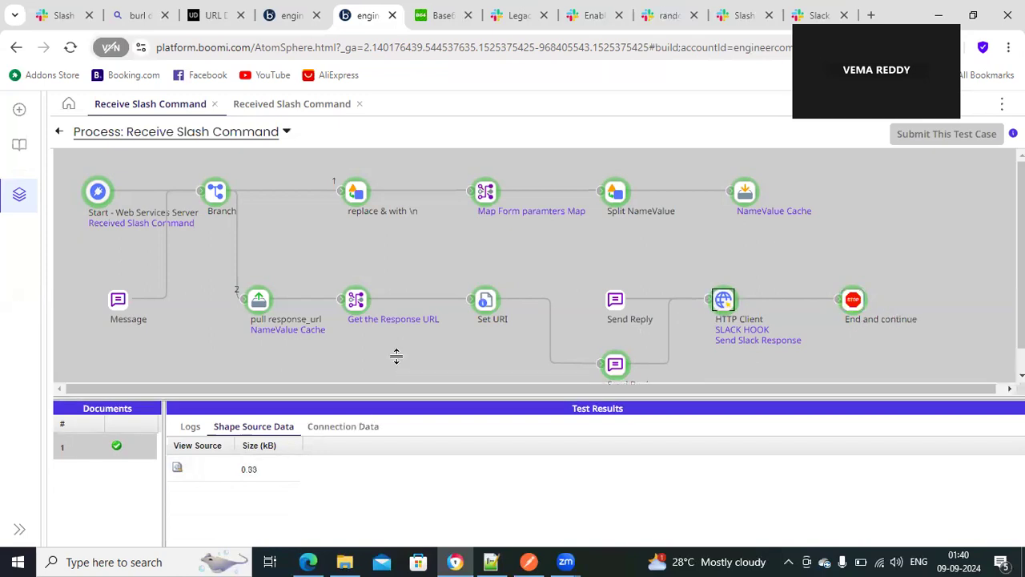
{"action": "left_click", "coordinate": [352, 384]}
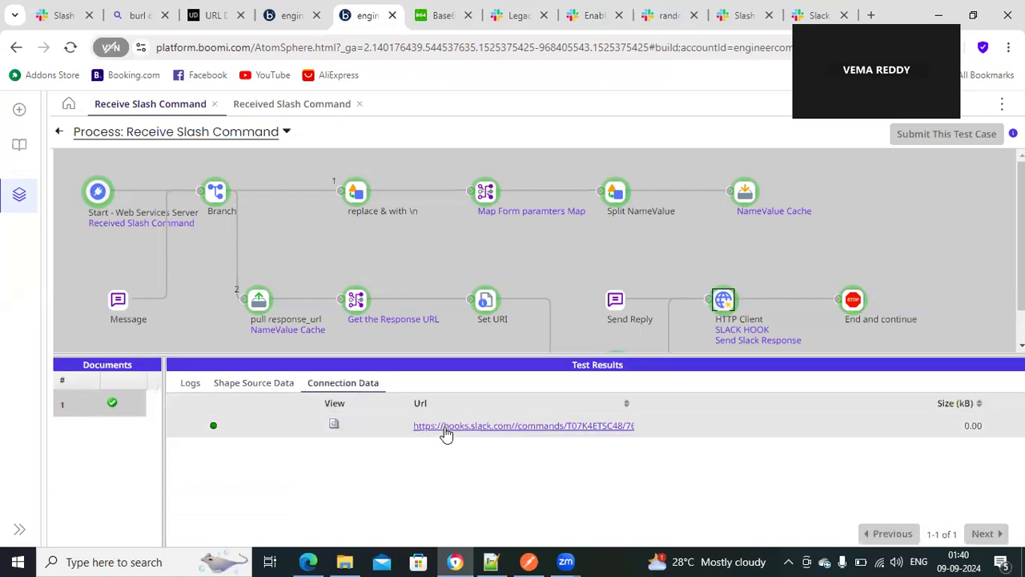
{"action": "left_click", "coordinate": [446, 431]}
{"action": "left_click_drag", "start_coordinate": [648, 192], "coordinate": [614, 193]}
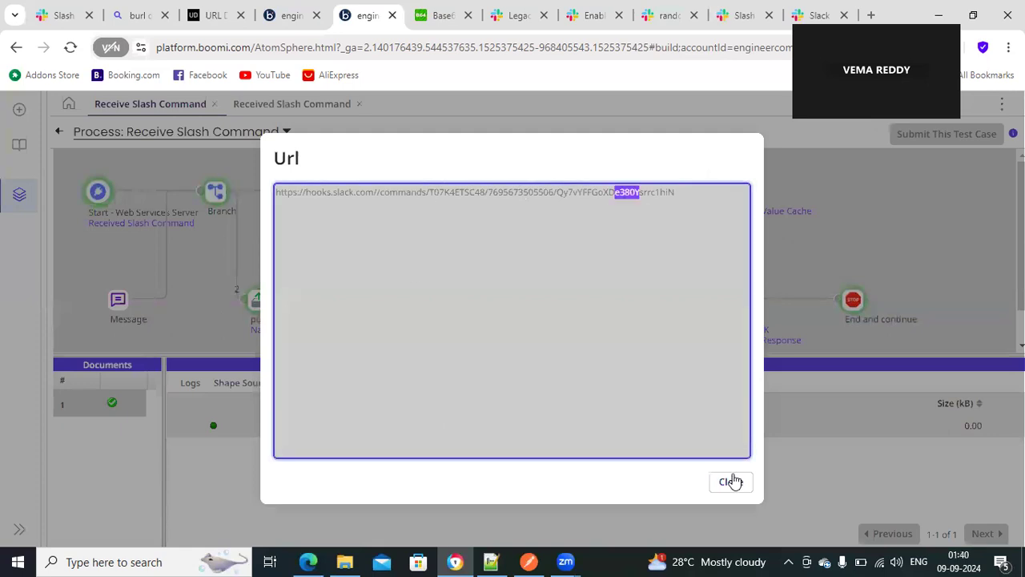
{"action": "left_click", "coordinate": [729, 481]}
Step: View the source document reaching the End and continue shape, and check the reply in Slack's #random channel
{"action": "left_click", "coordinate": [853, 303]}
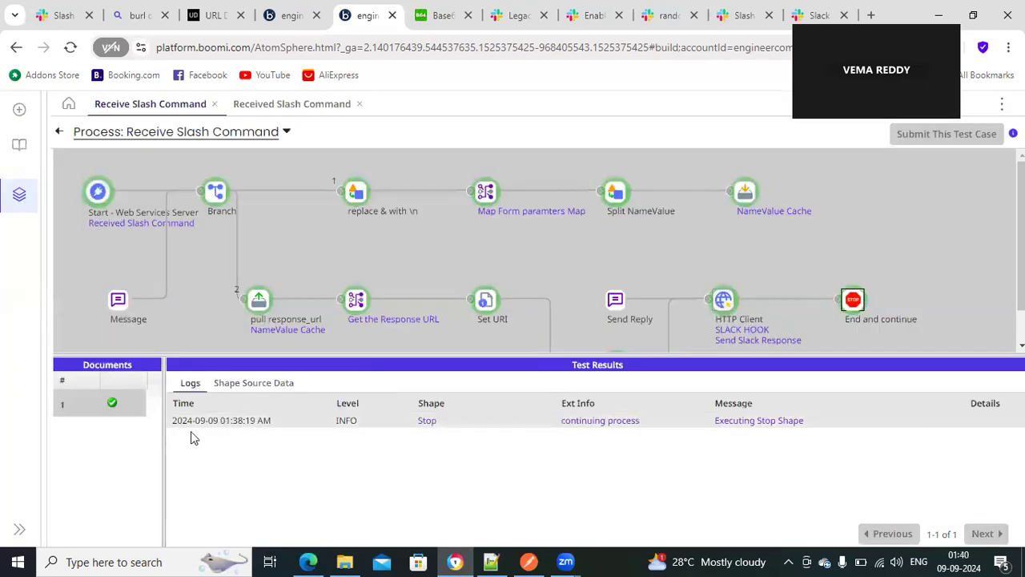
{"action": "left_click", "coordinate": [254, 384]}
{"action": "left_click", "coordinate": [177, 425]}
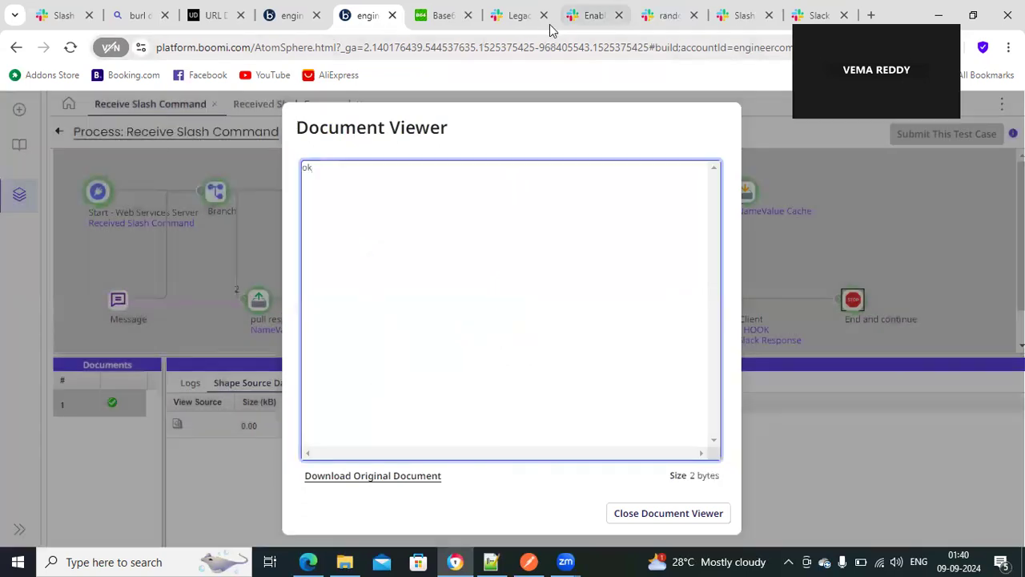
{"action": "left_click", "coordinate": [663, 19]}
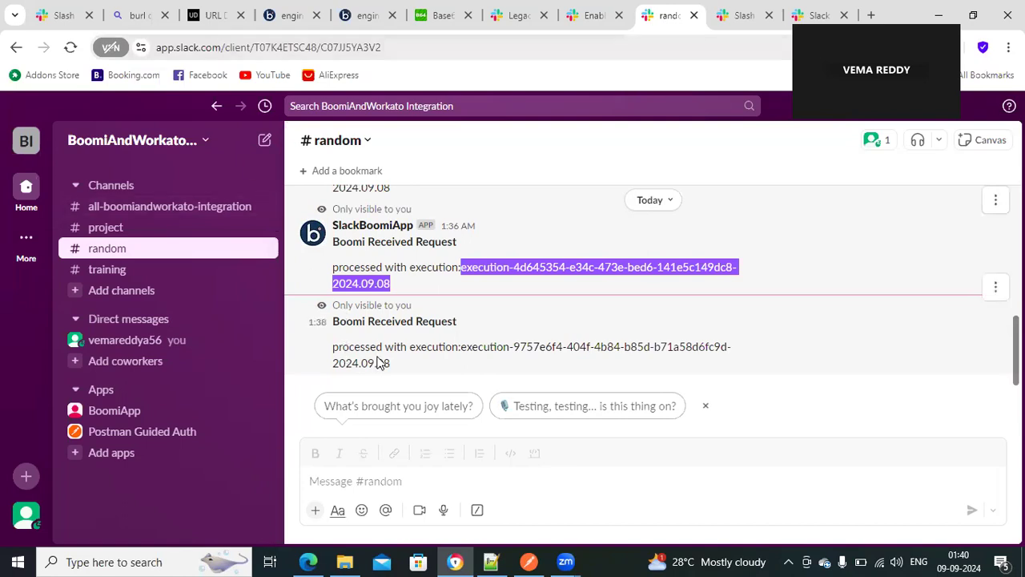
{"action": "left_click", "coordinate": [382, 479]}
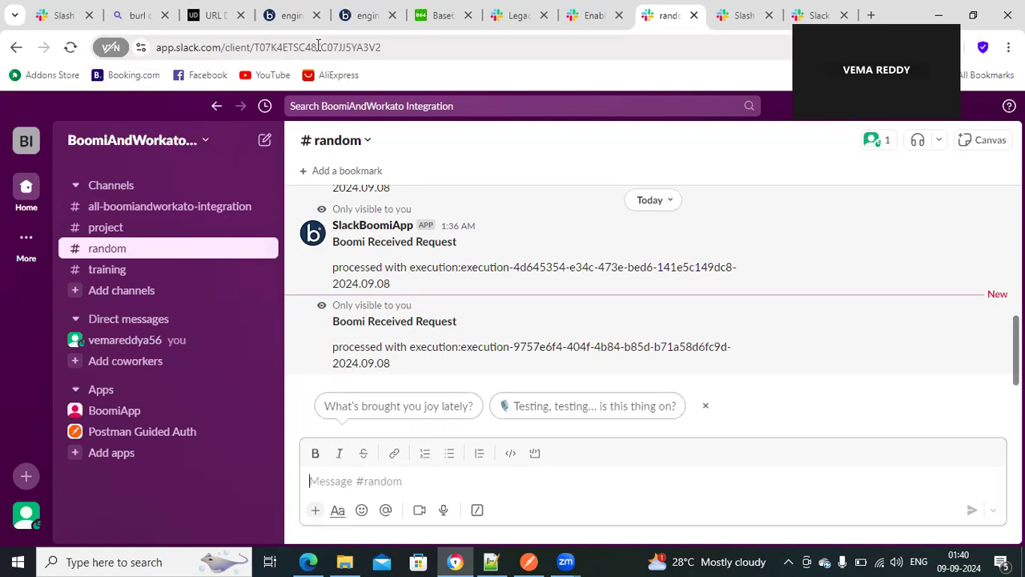
Step: Open BoomiApp's Slash Commands settings on the Slack API site and inspect the /boomiapp command
{"action": "left_click", "coordinate": [577, 20]}
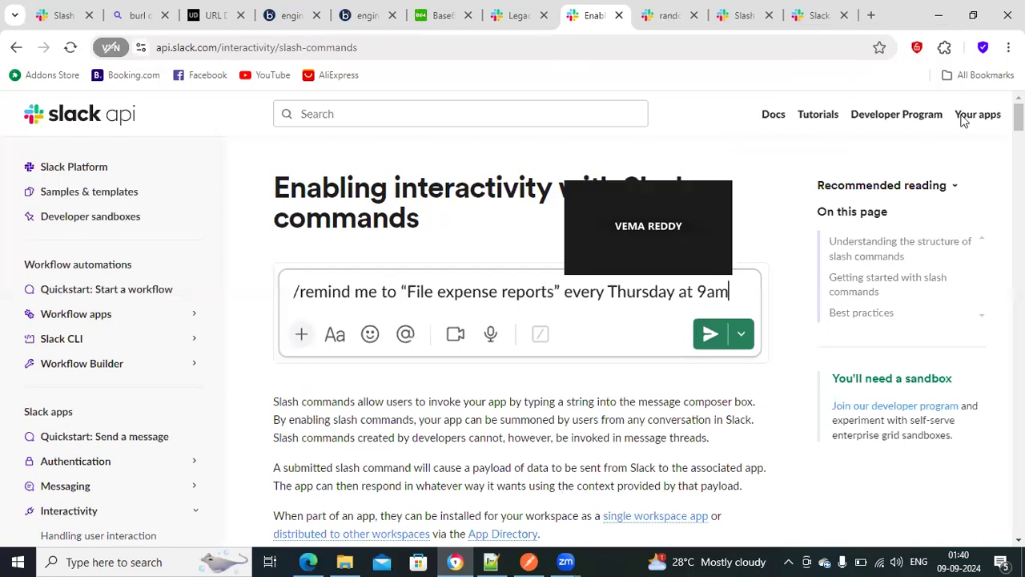
{"action": "left_click", "coordinate": [964, 116]}
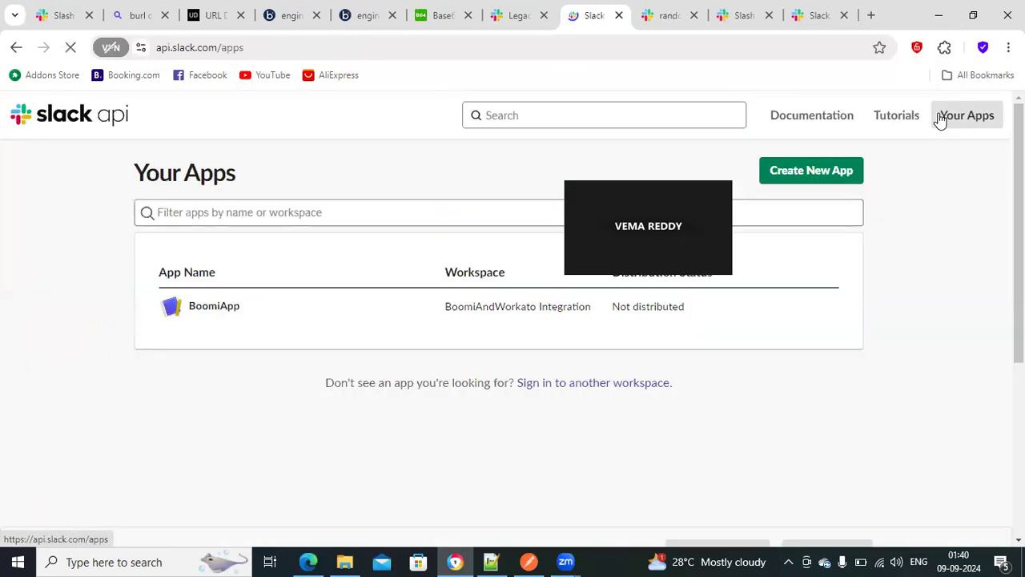
{"action": "left_click", "coordinate": [197, 307]}
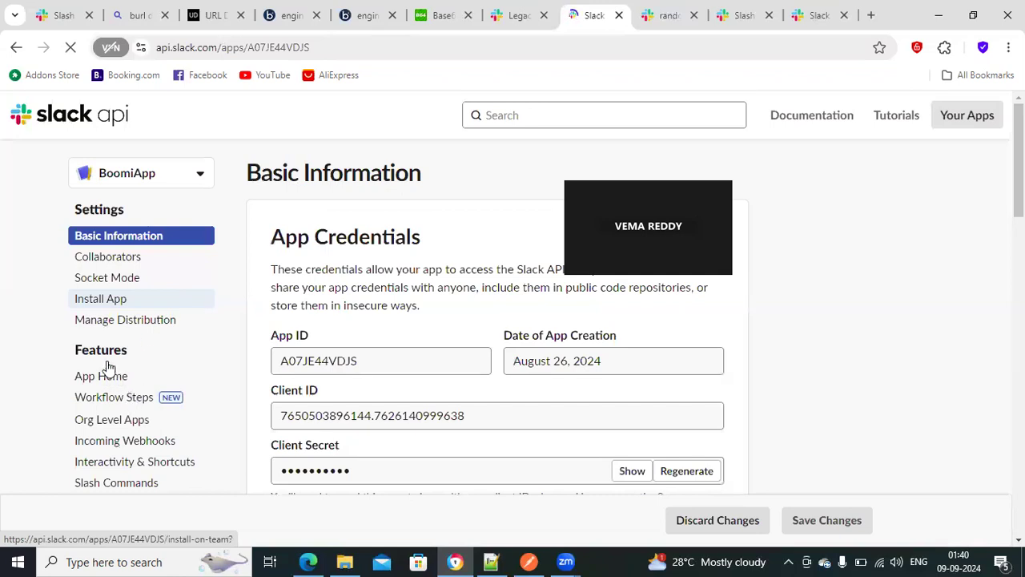
{"action": "left_click", "coordinate": [99, 379]}
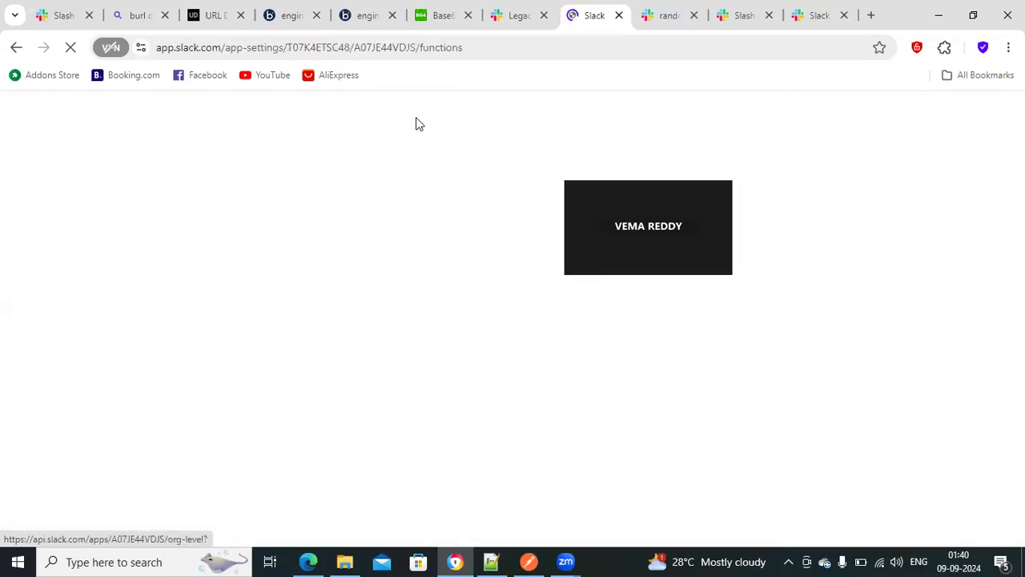
{"action": "left_click", "coordinate": [14, 48]}
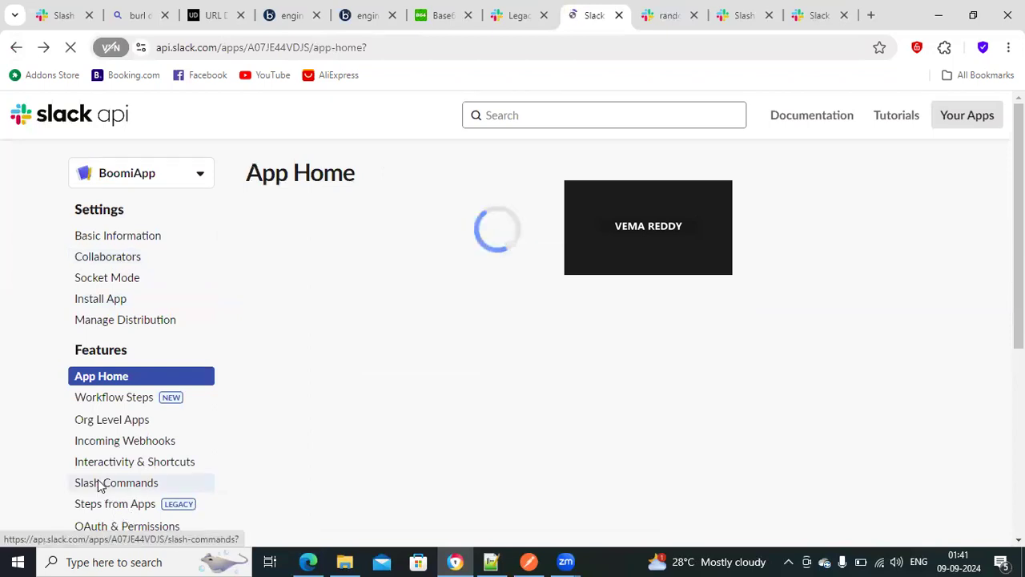
{"action": "left_click", "coordinate": [105, 486]}
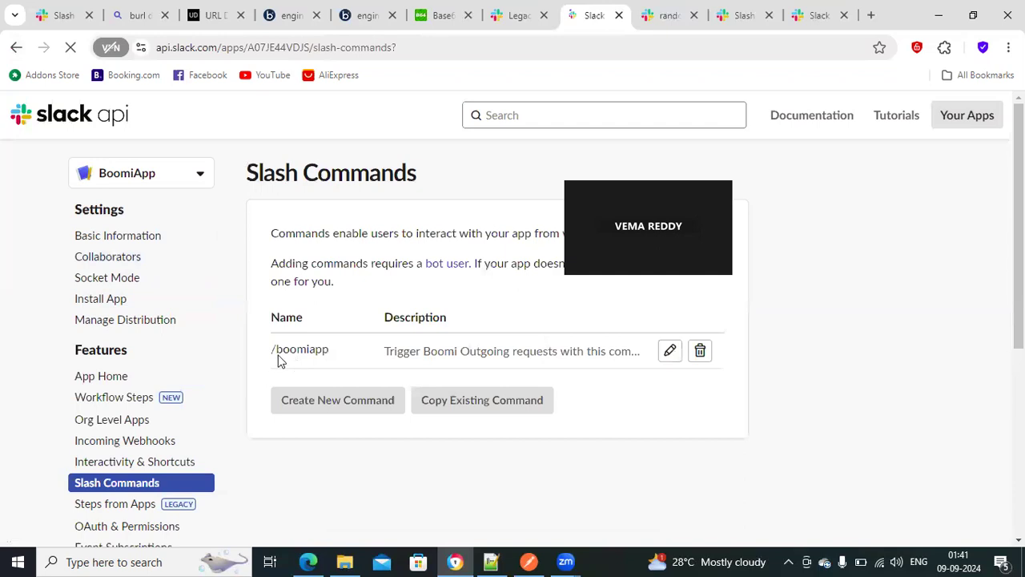
{"action": "left_click_drag", "start_coordinate": [272, 350], "coordinate": [327, 348]}
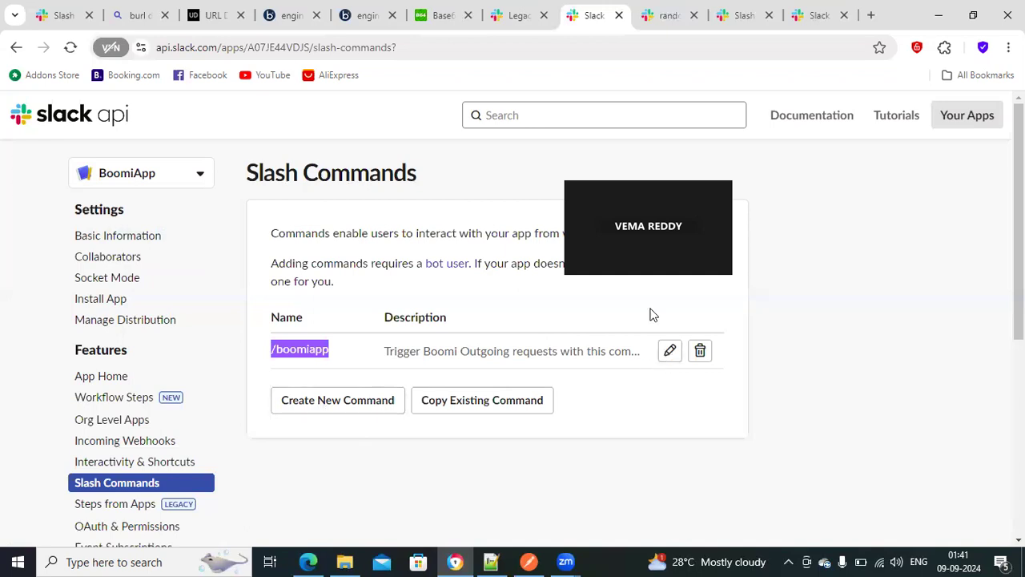
Step: Send the /boomiapp slash command with the text "send request vis app" in Slack's #random channel
{"action": "left_click", "coordinate": [505, 16]}
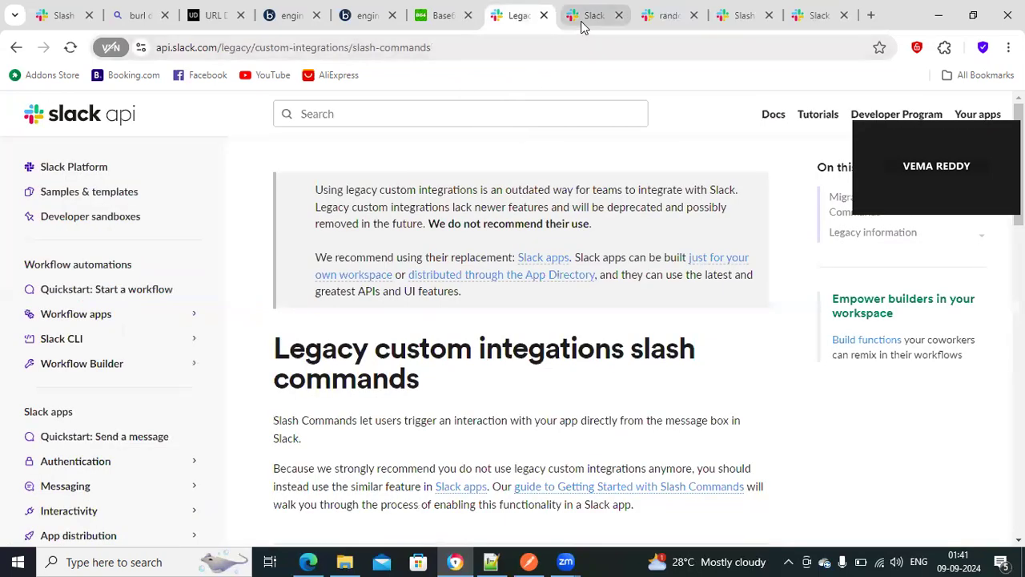
{"action": "left_click", "coordinate": [665, 16]}
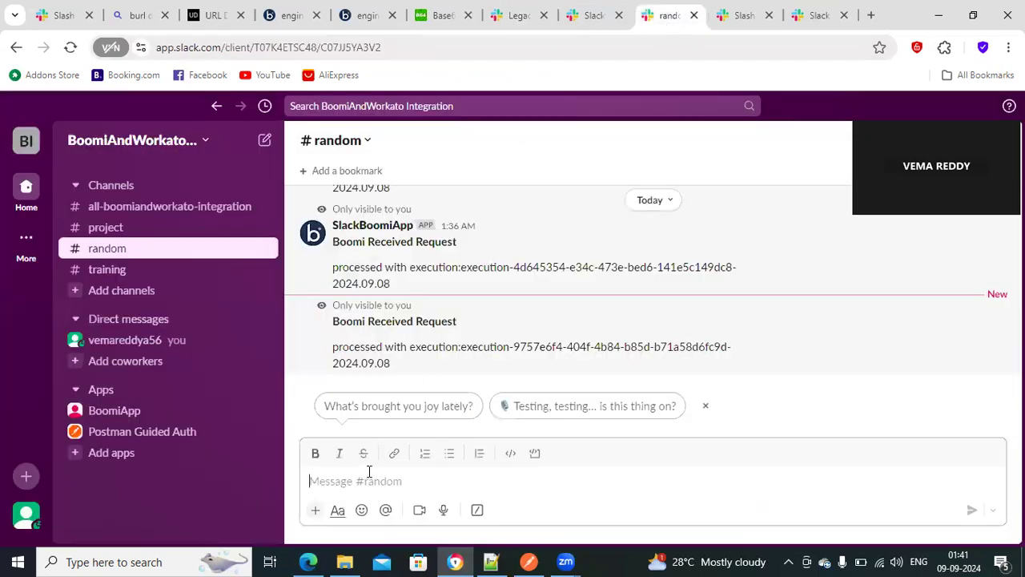
{"action": "type", "text": "/boom"}
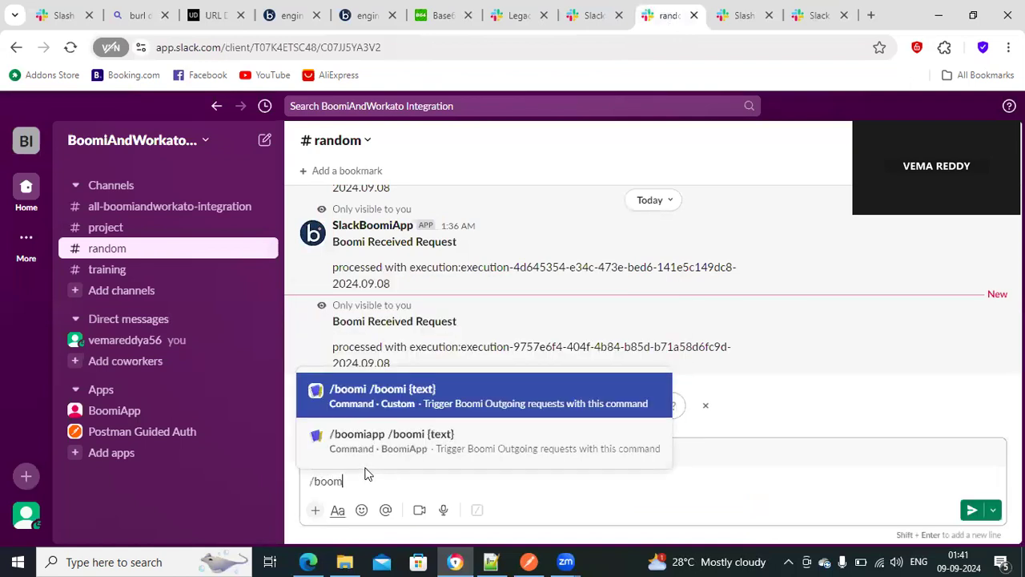
{"action": "left_click", "coordinate": [377, 443]}
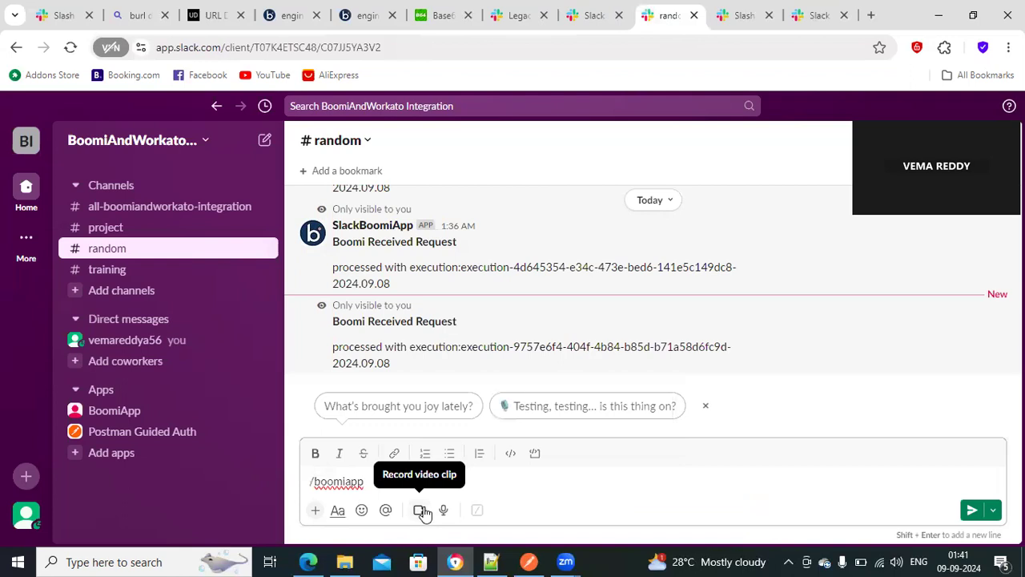
{"action": "type", "text": "send request vis"}
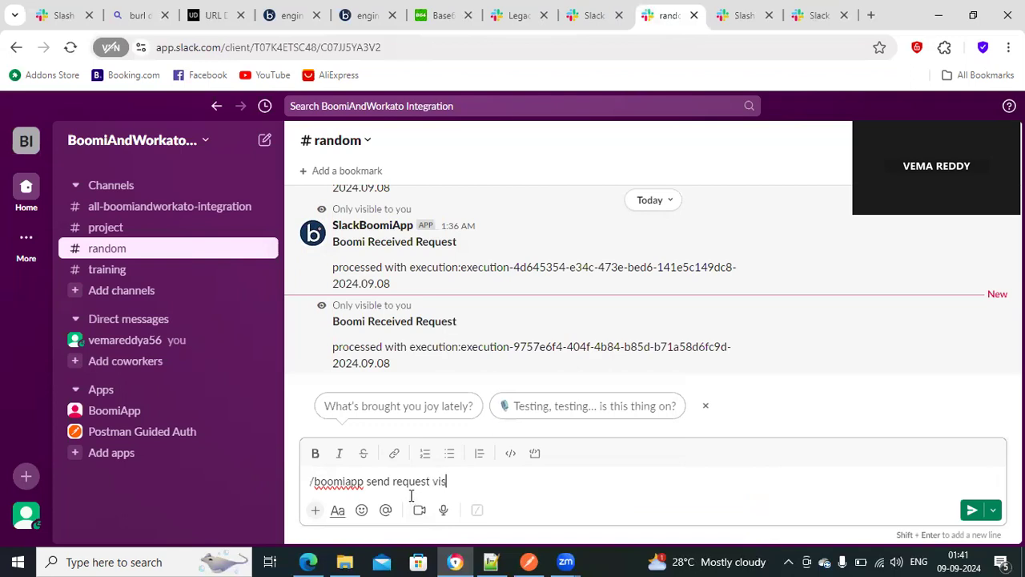
{"action": "type", "text": "app"}
{"action": "left_click", "coordinate": [972, 509]}
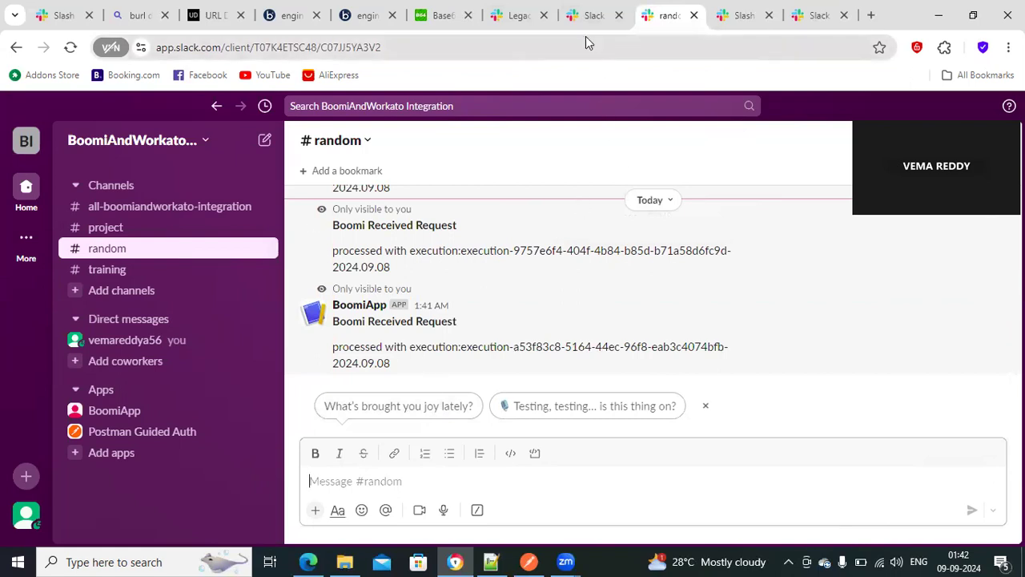
Step: Review the /boomiapp entry and the feature list on BoomiApp's Slash Commands page in the Slack API site
{"action": "left_click", "coordinate": [588, 16]}
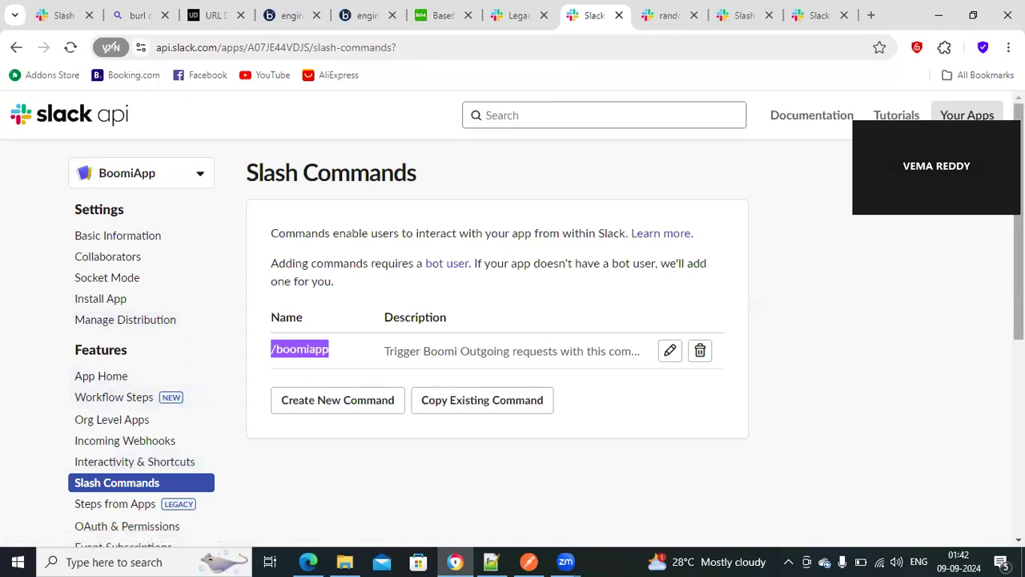
{"action": "scroll", "coordinate": [545, 320], "scroll_direction": "down", "scroll_amount": 2}
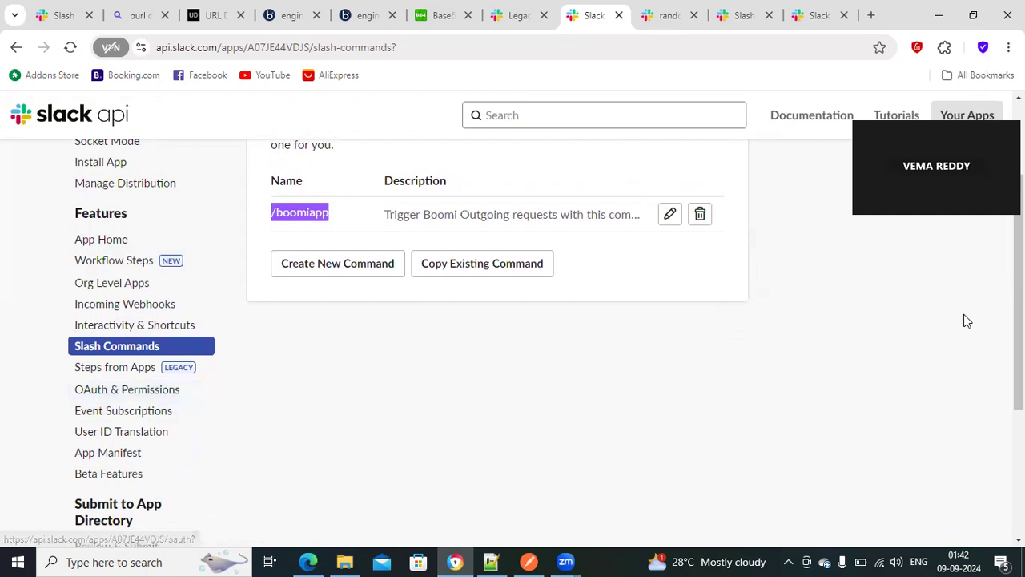
{"action": "scroll", "coordinate": [967, 320], "scroll_direction": "up", "scroll_amount": 2}
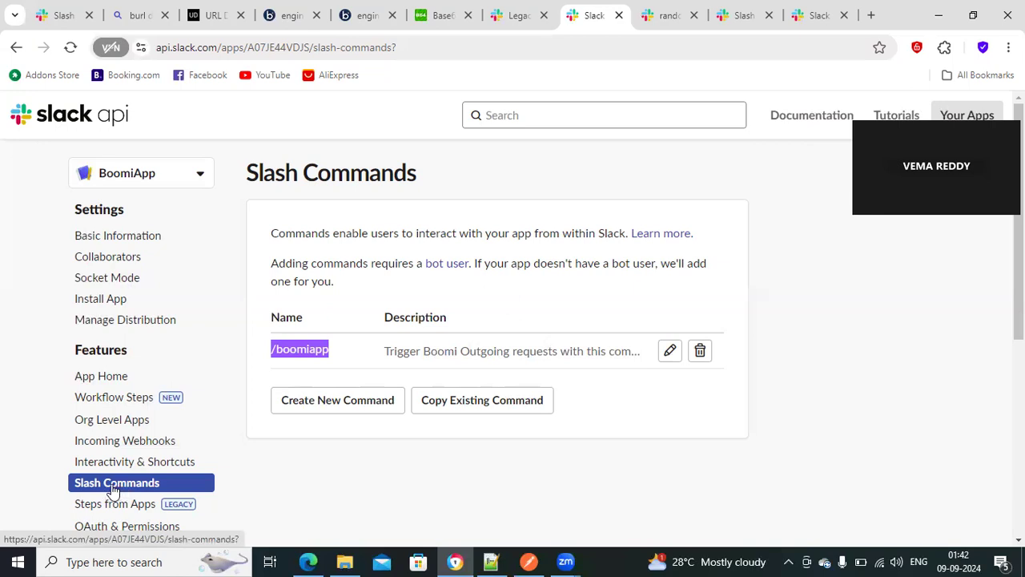
{"action": "left_click", "coordinate": [521, 118]}
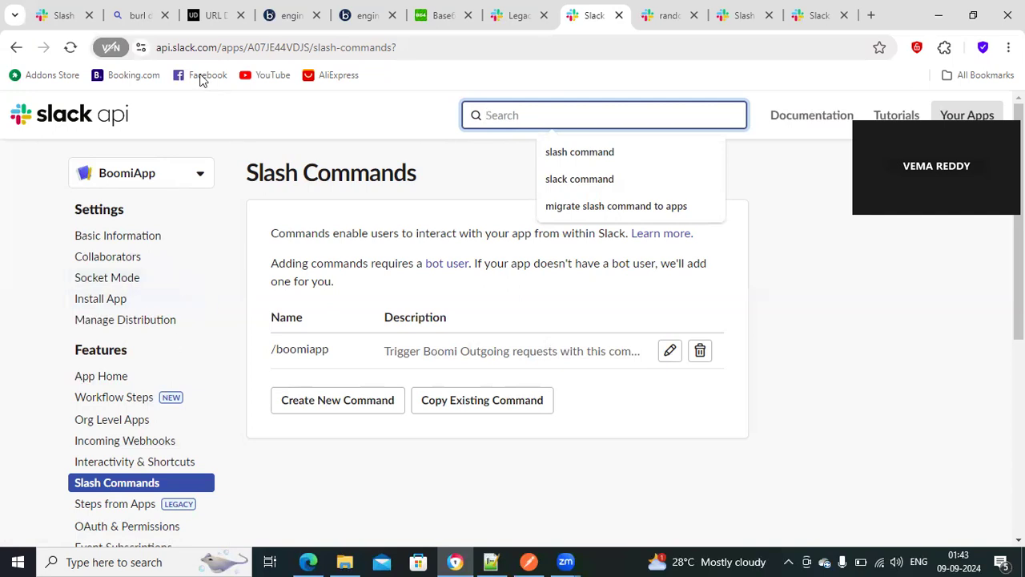
Step: Switch back to the Boomi test run of Receive Slash Command and close the document viewer
{"action": "mouse_move", "coordinate": [280, 21]}
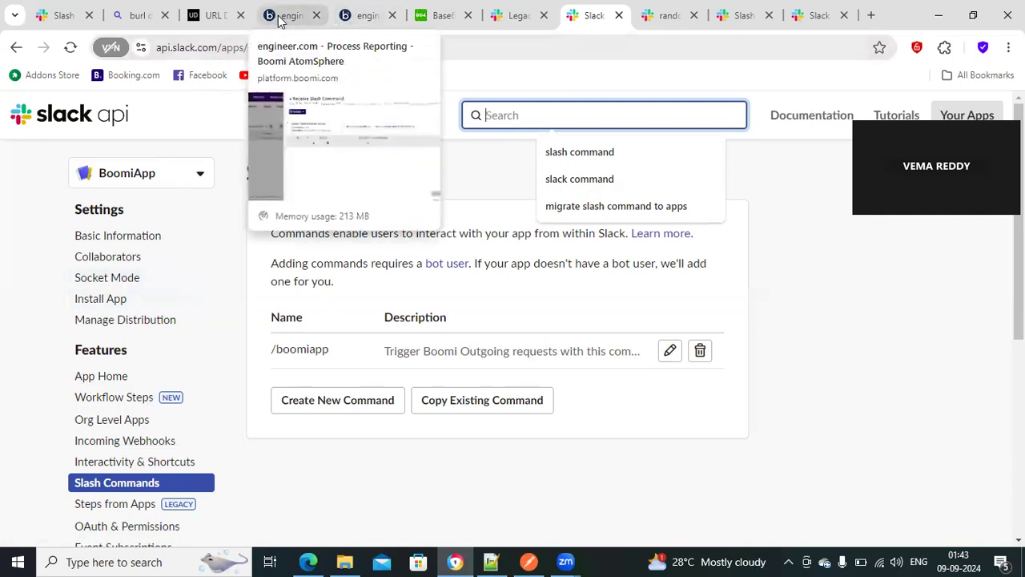
{"action": "left_click", "coordinate": [362, 16]}
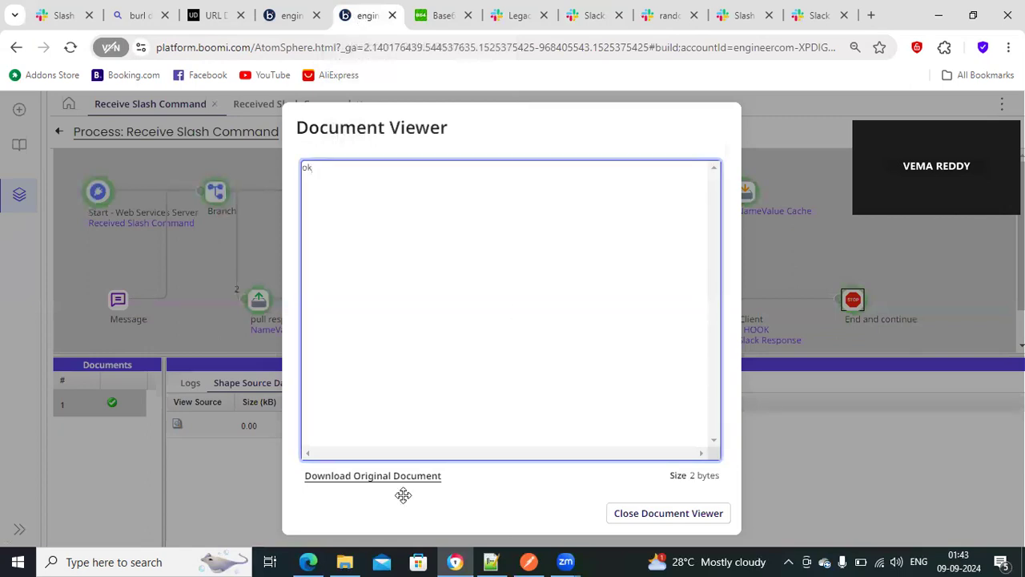
{"action": "left_click", "coordinate": [664, 513]}
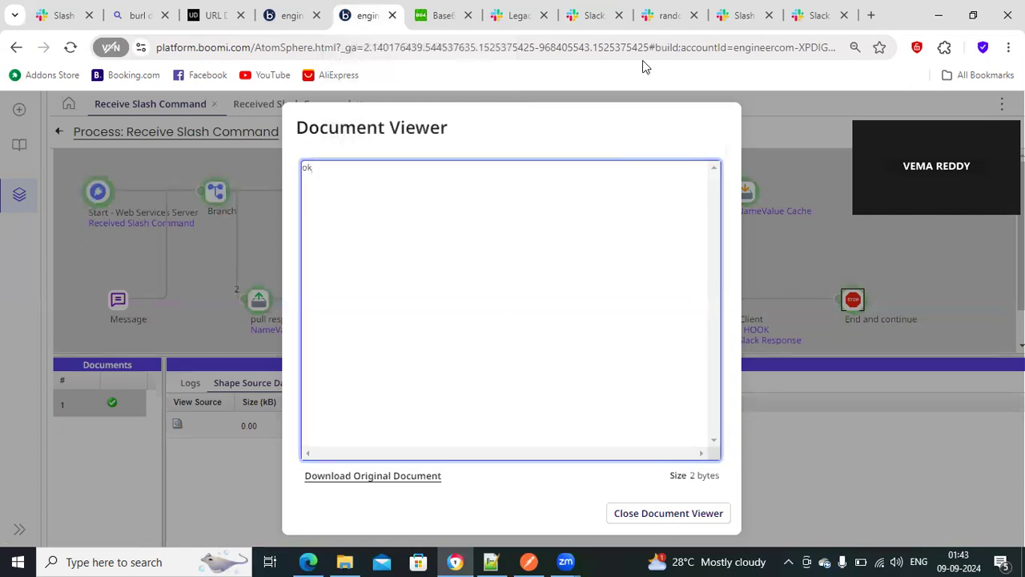